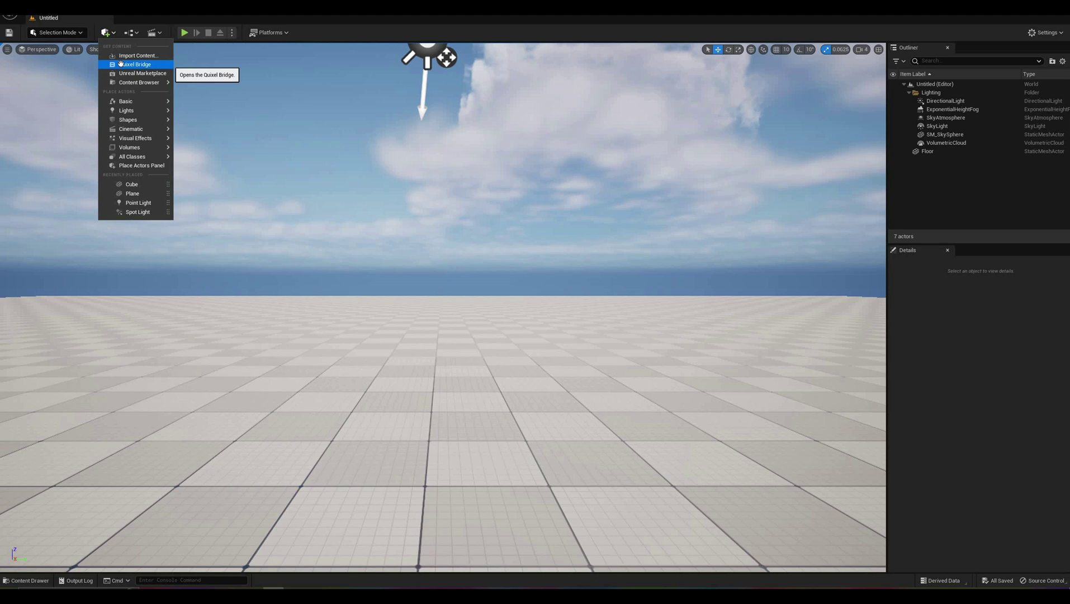
Step: Add a PostProcessVolume to the level and enable its Infinite Extent (Unbound) option
text(post)
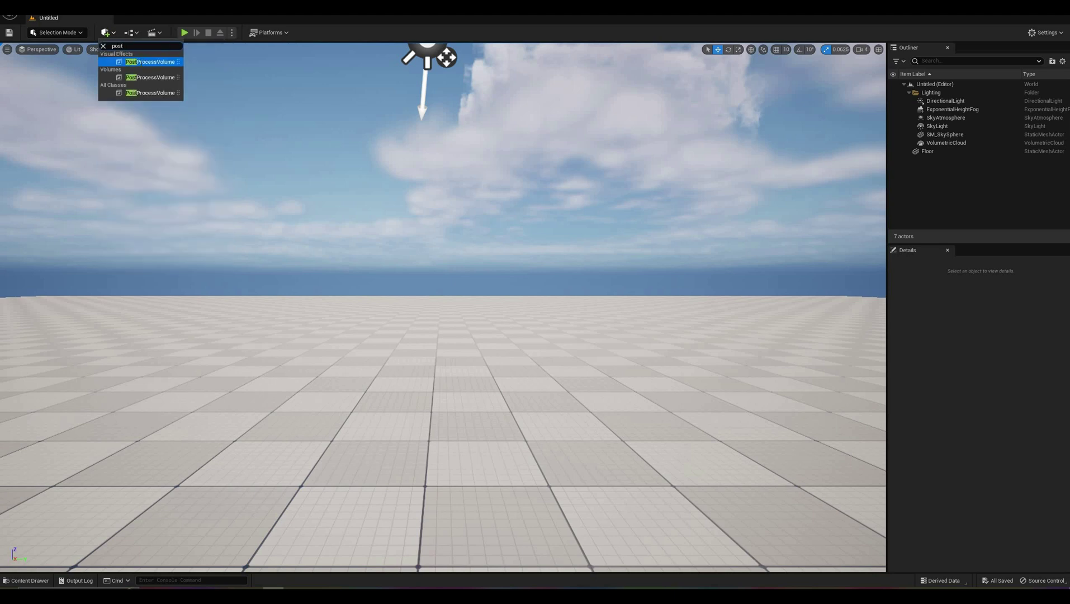
key(Return)
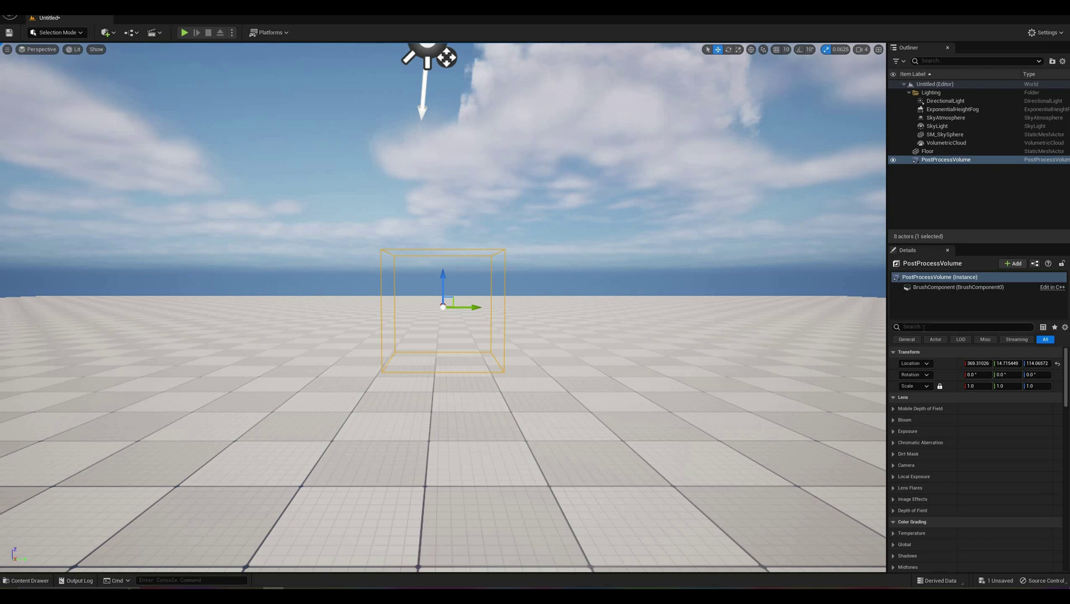
text(u)
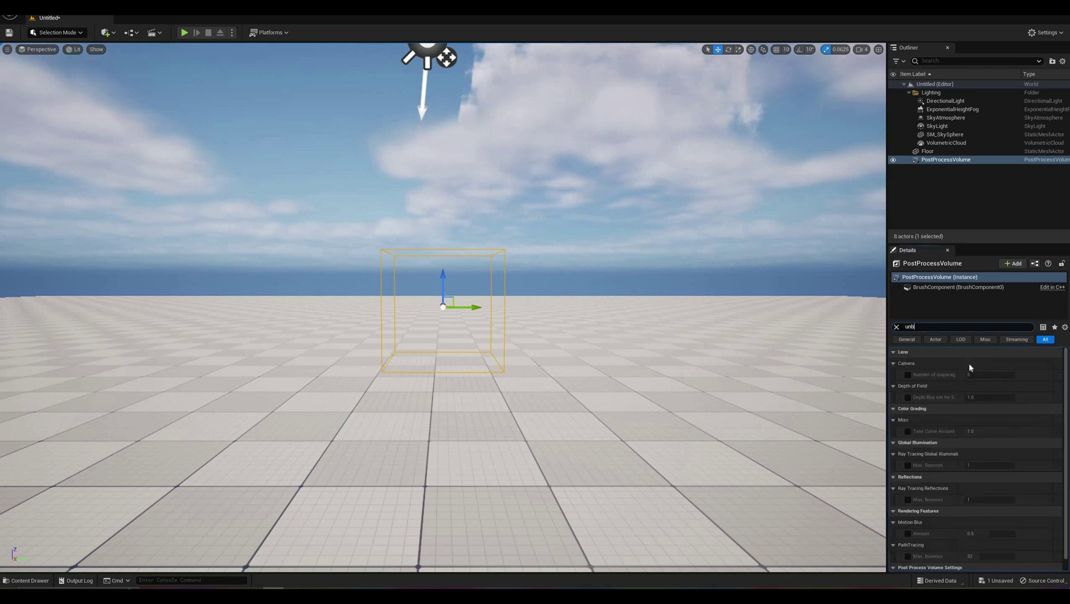
text(nb)
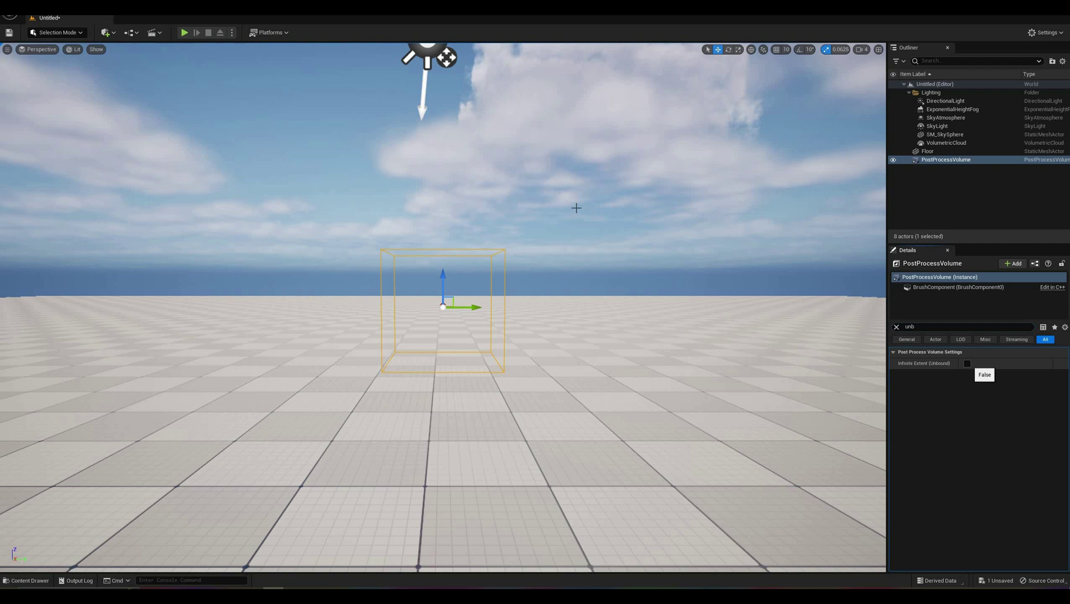
click(968, 364)
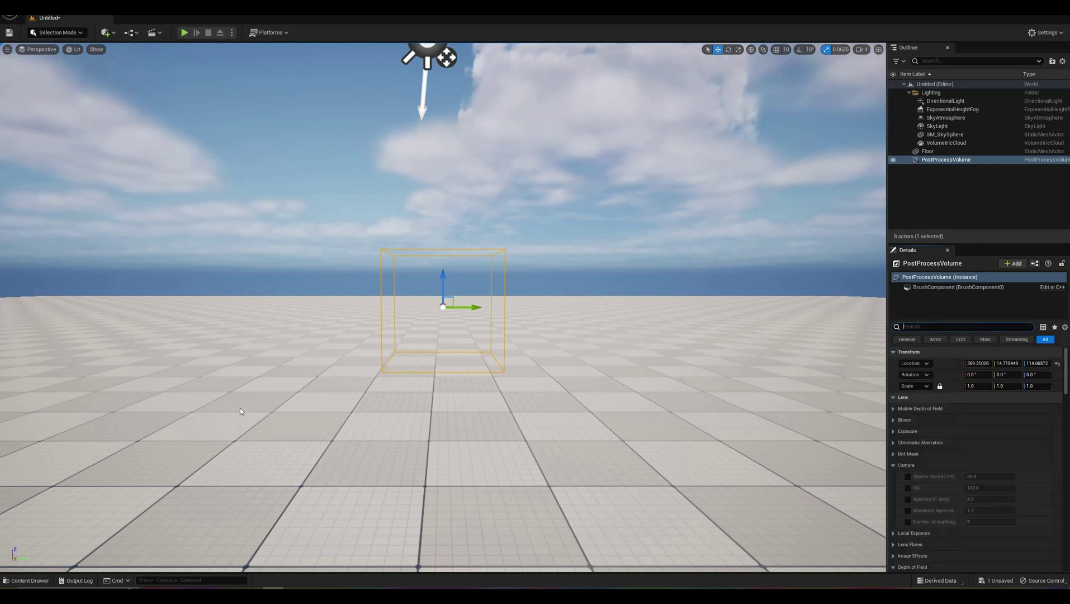
Step: Create a material named PPM_EndOfWorld in the PostProcess_endofworld folder and open it in a maximized material editor
key(ctrl+space)
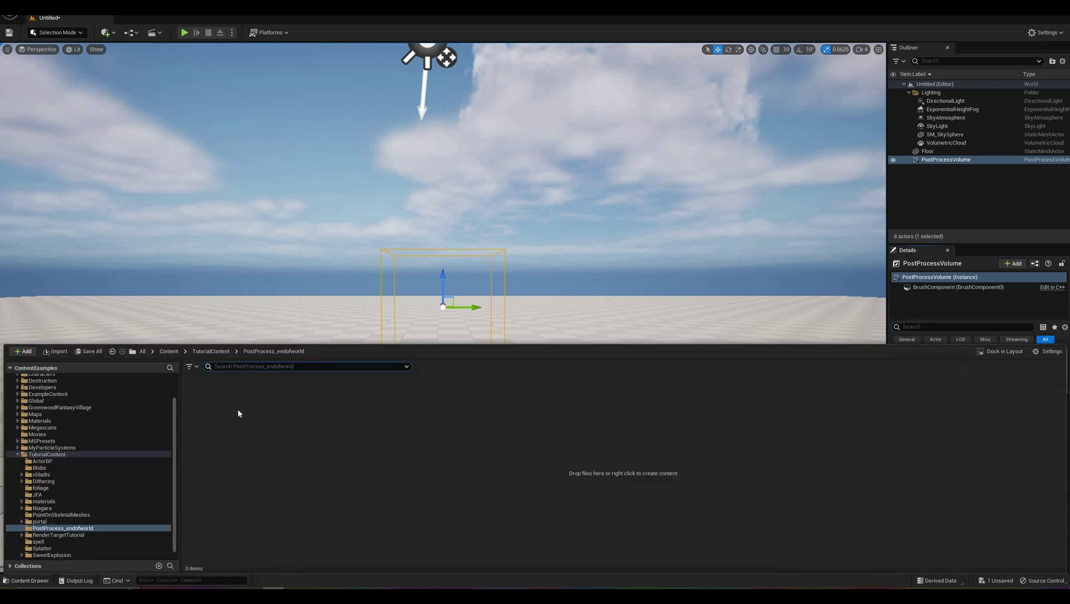
right_click(238, 408)
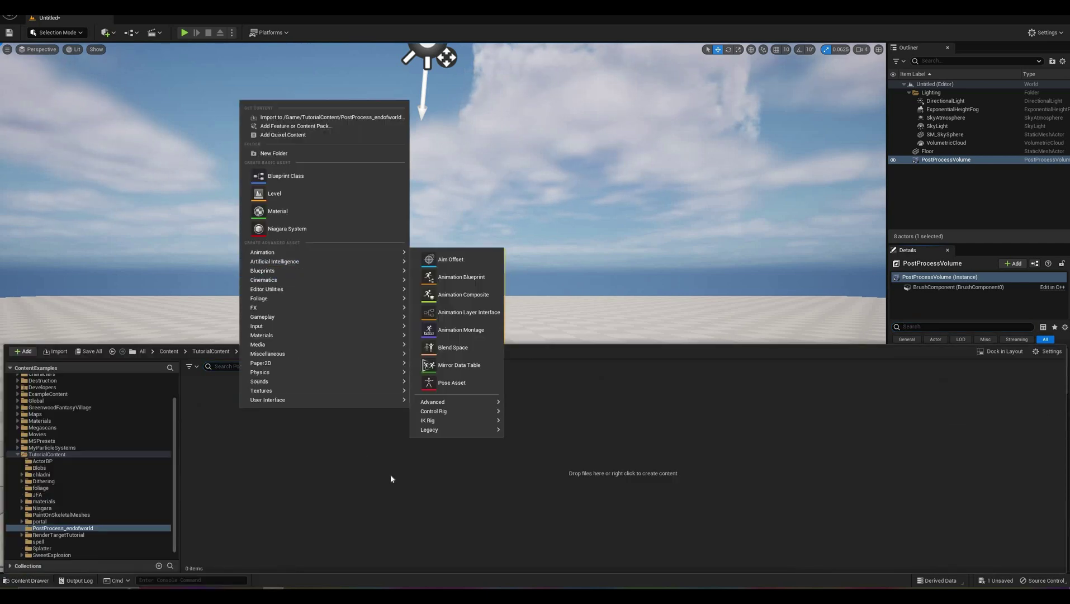
click(278, 211)
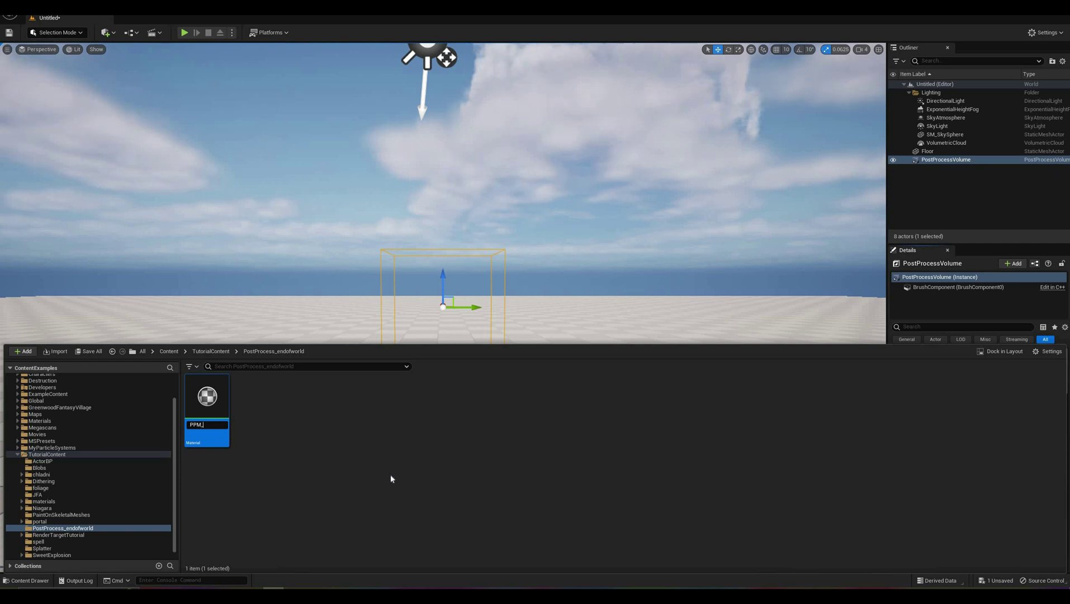
text(PPM_EndOfWorld)
key(Return)
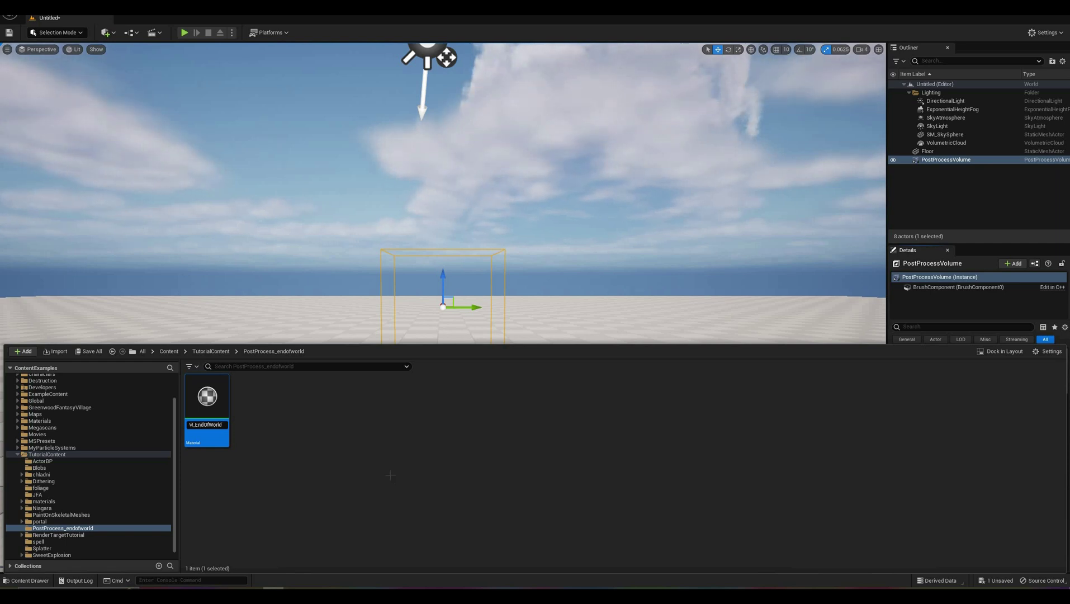
key(Return)
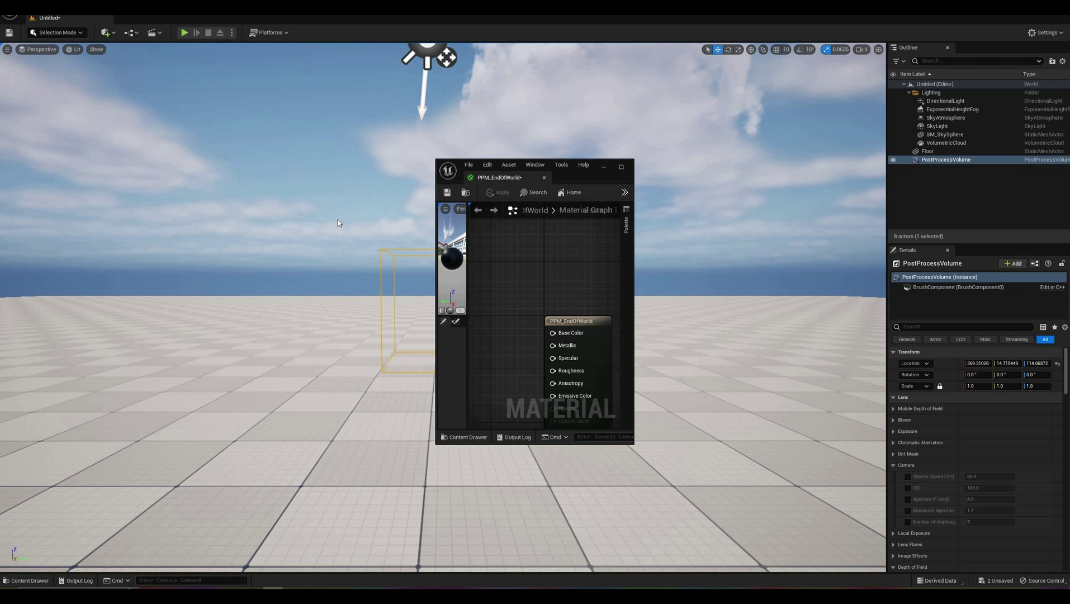
click(621, 166)
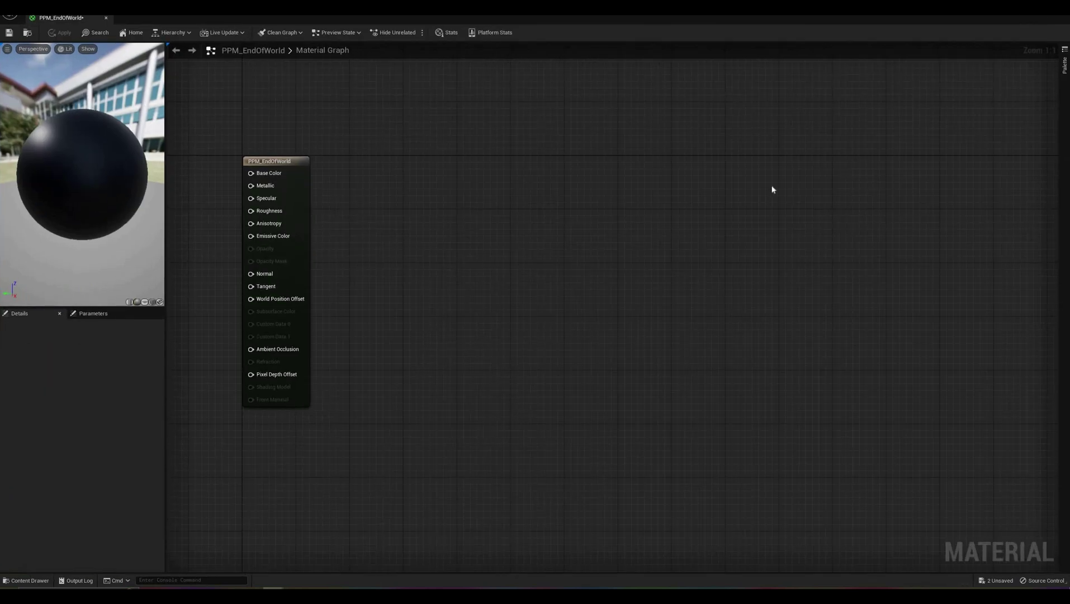
Step: Set the material domain of PPM_EndOfWorld to Post Process and save the material
right_drag(776, 178, 780, 173)
click(780, 174)
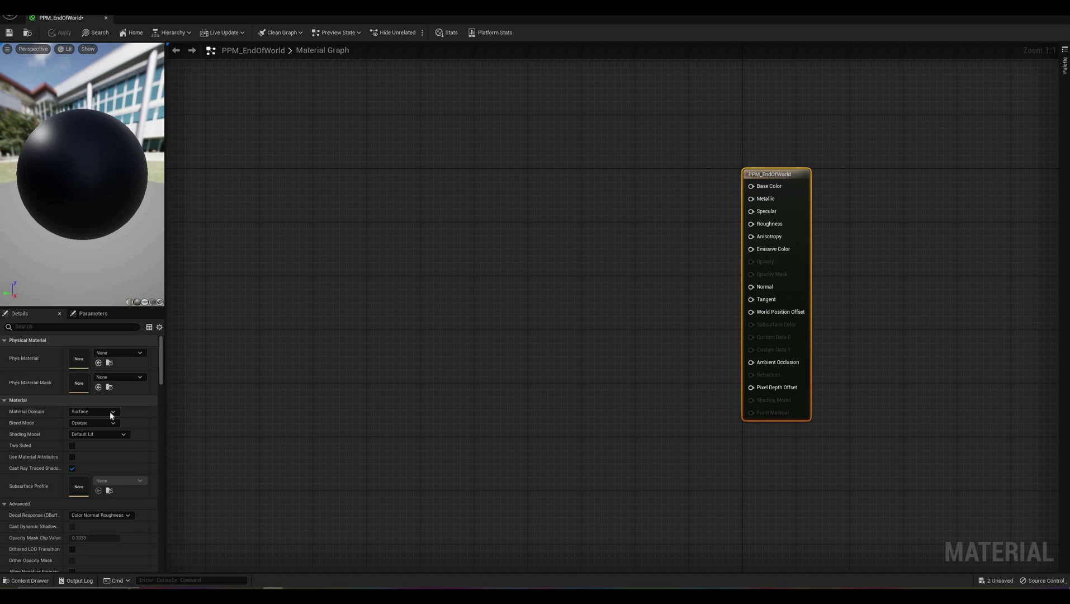
click(100, 412)
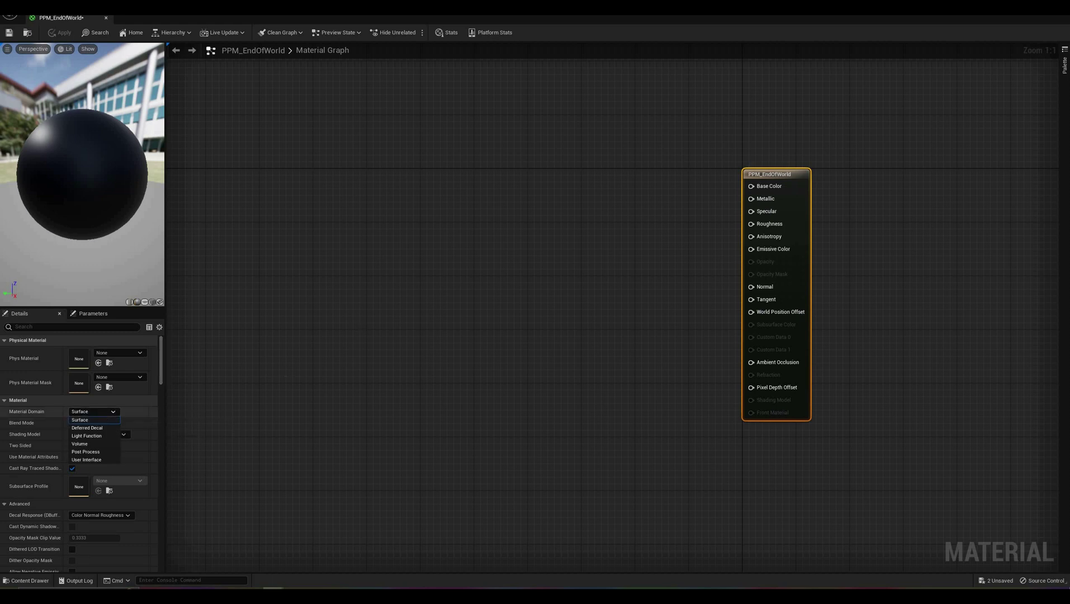
click(86, 451)
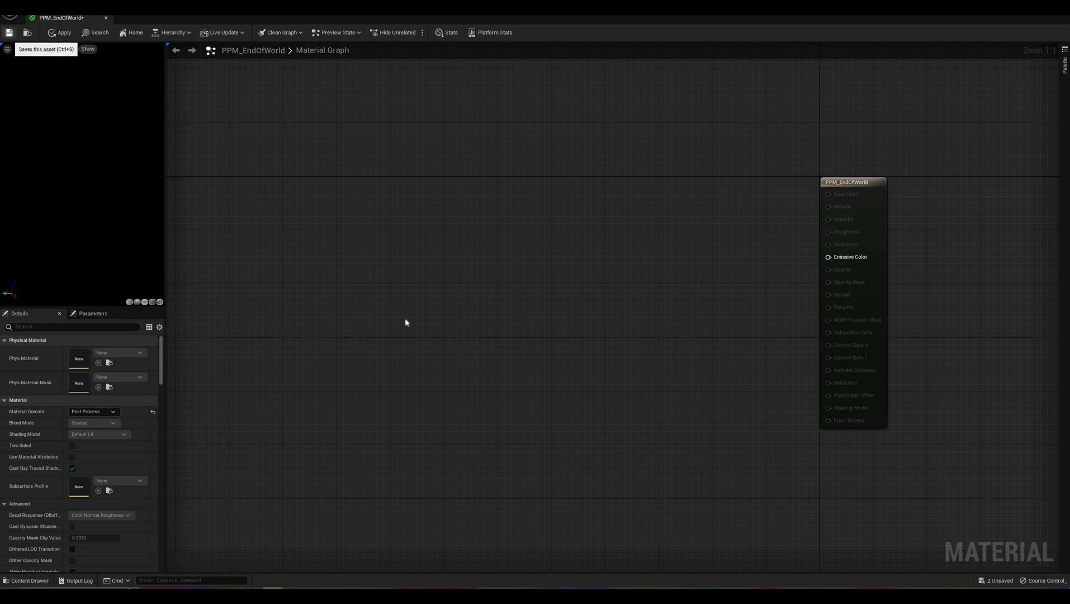
key(ctrl+s)
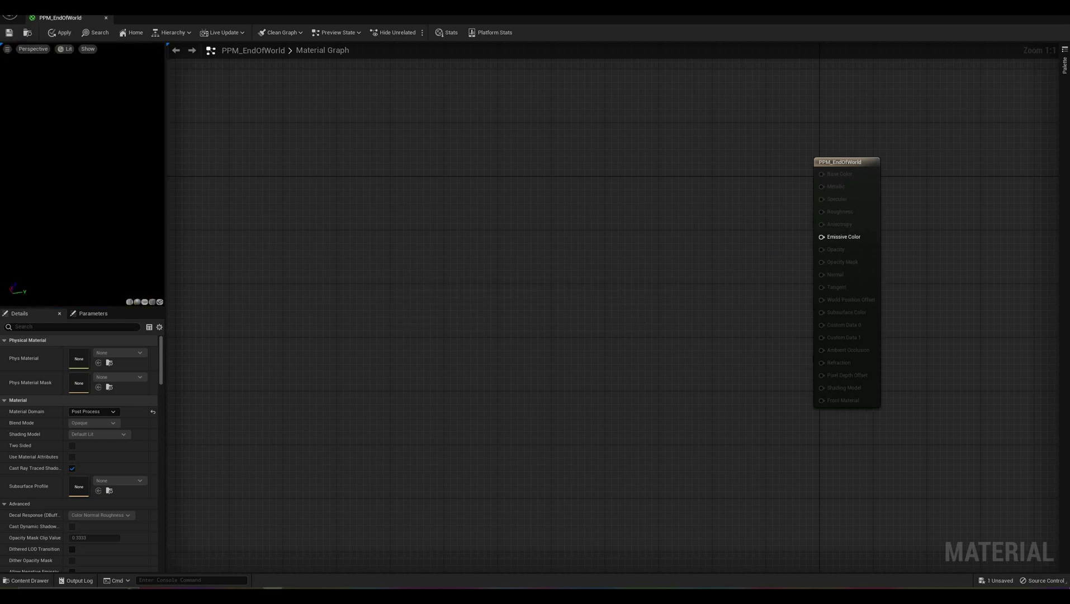
Step: Add an Absolute World Position node and connect its output to a new BreakOutFloat3Components node
right_click(333, 241)
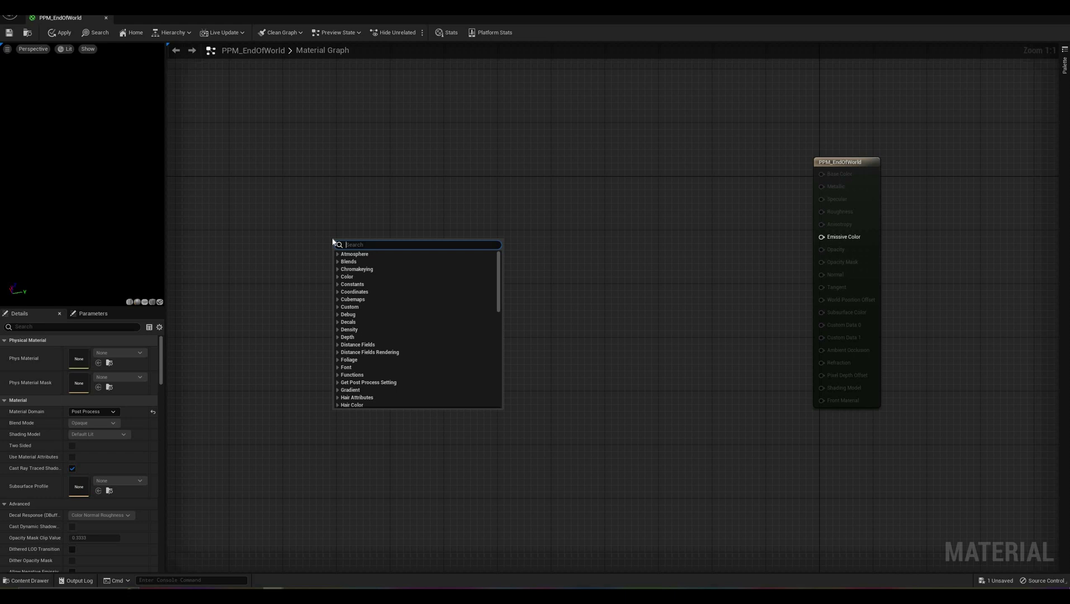
text(wor)
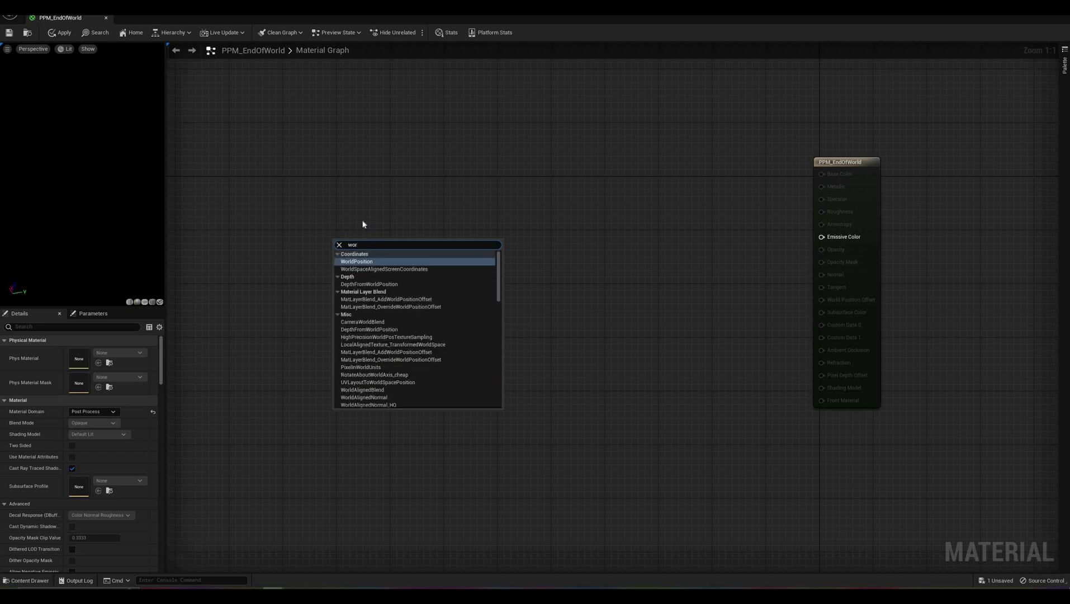
key(Return)
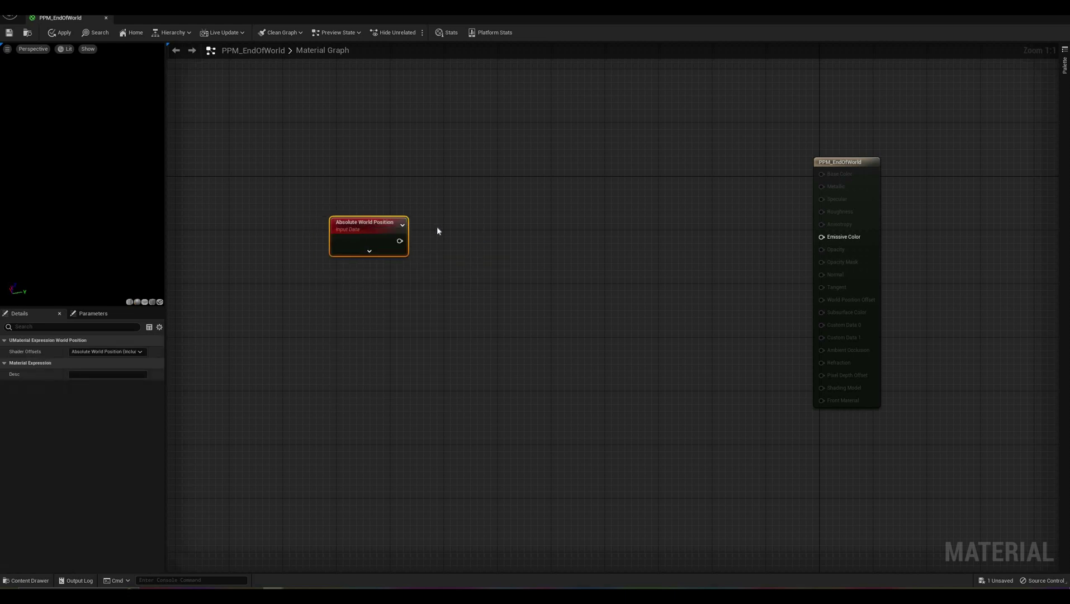
click(438, 228)
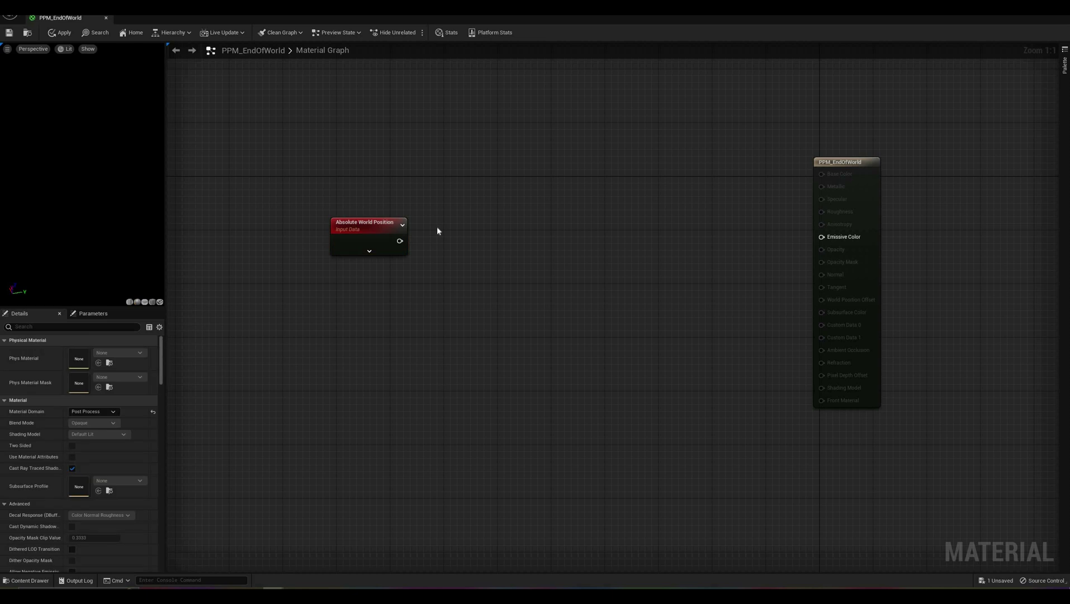
right_click(437, 230)
text(break)
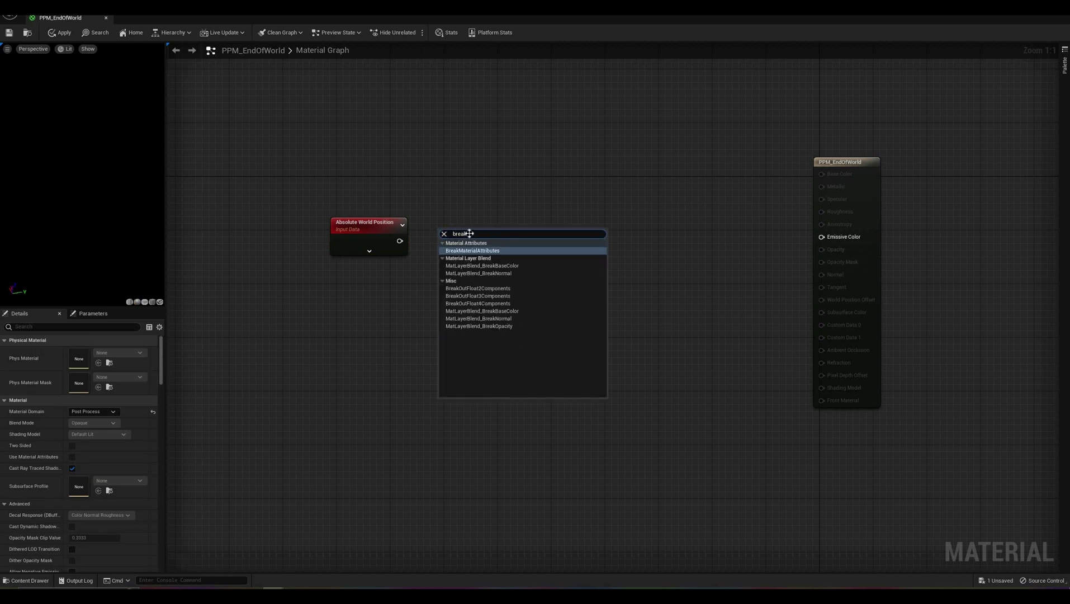
click(478, 296)
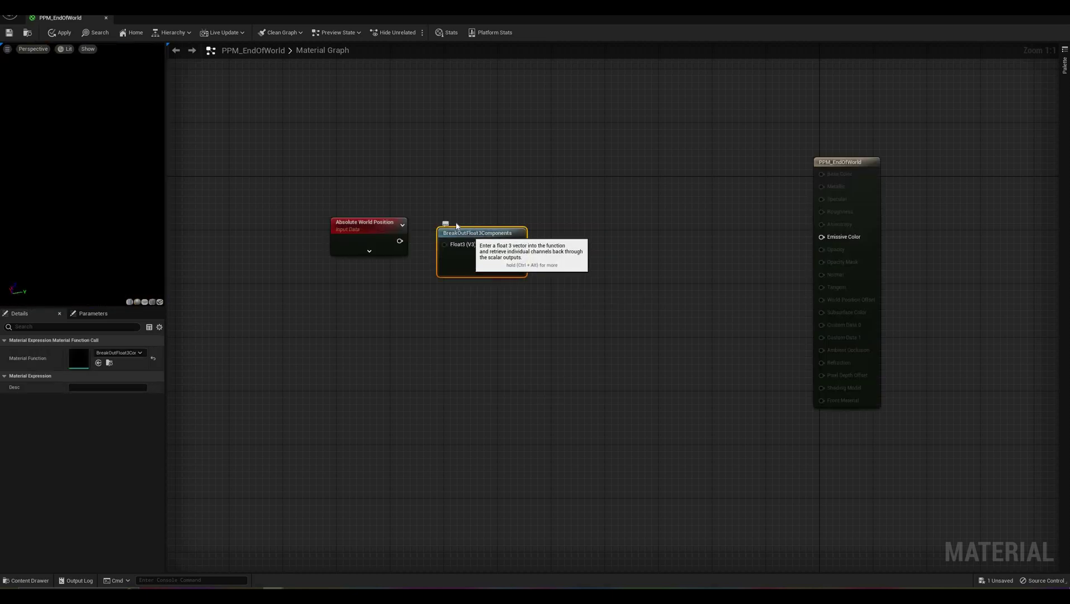
drag(400, 241, 457, 223)
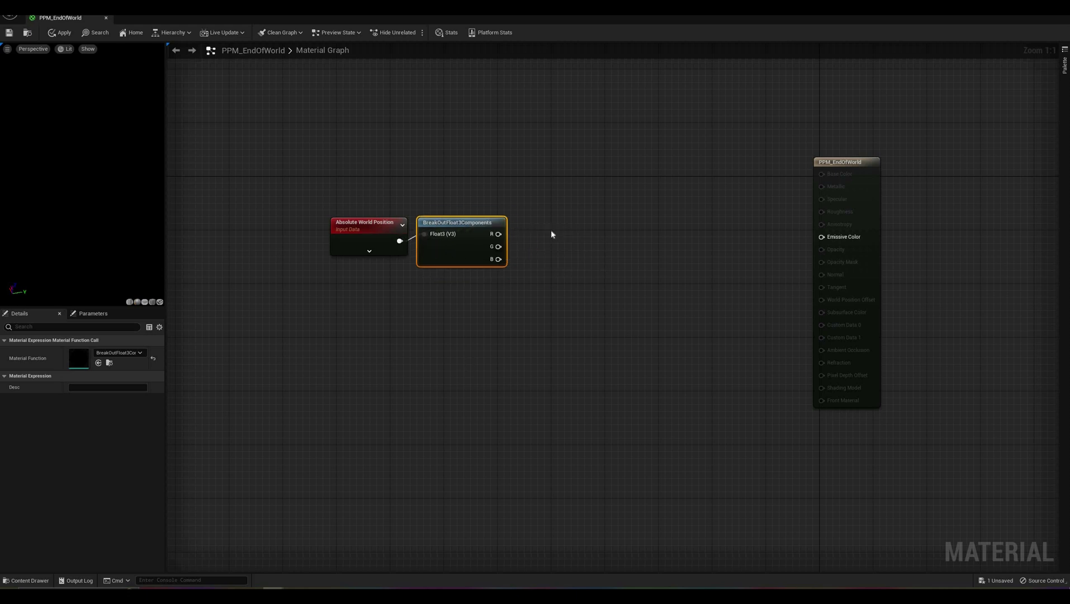
Step: Add a Saturate node and feed it from the R output of BreakOutFloat3Components
click(551, 231)
right_click(551, 234)
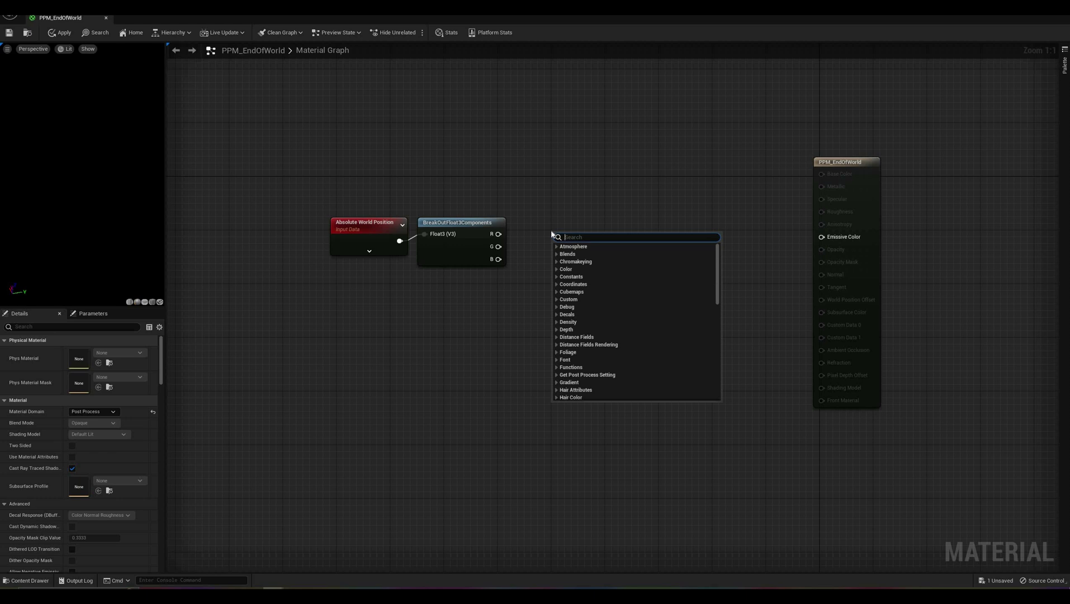
text(sat)
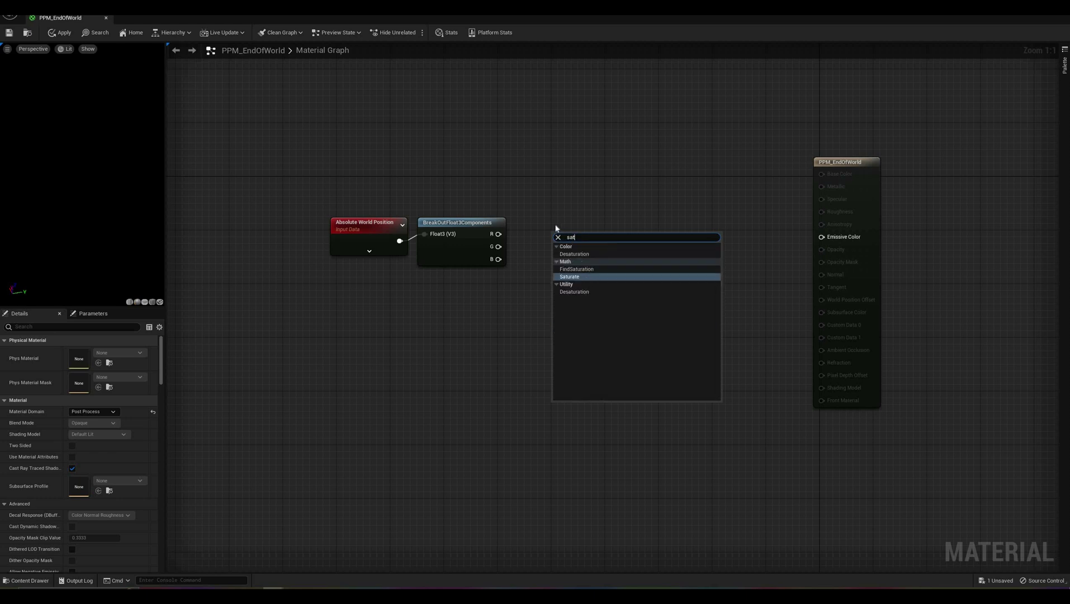
key(Return)
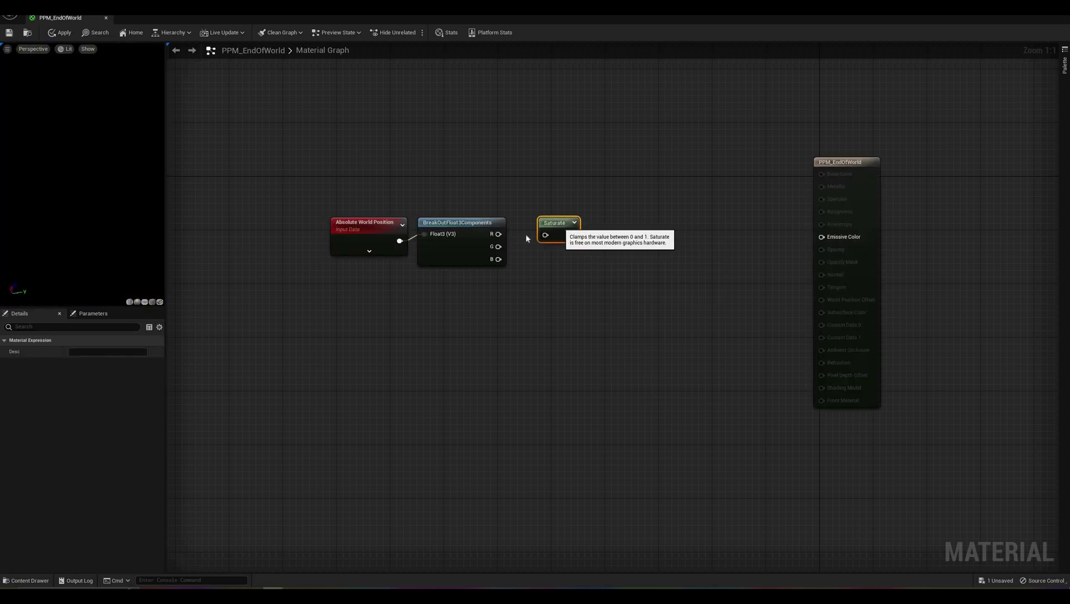
drag(498, 234, 532, 235)
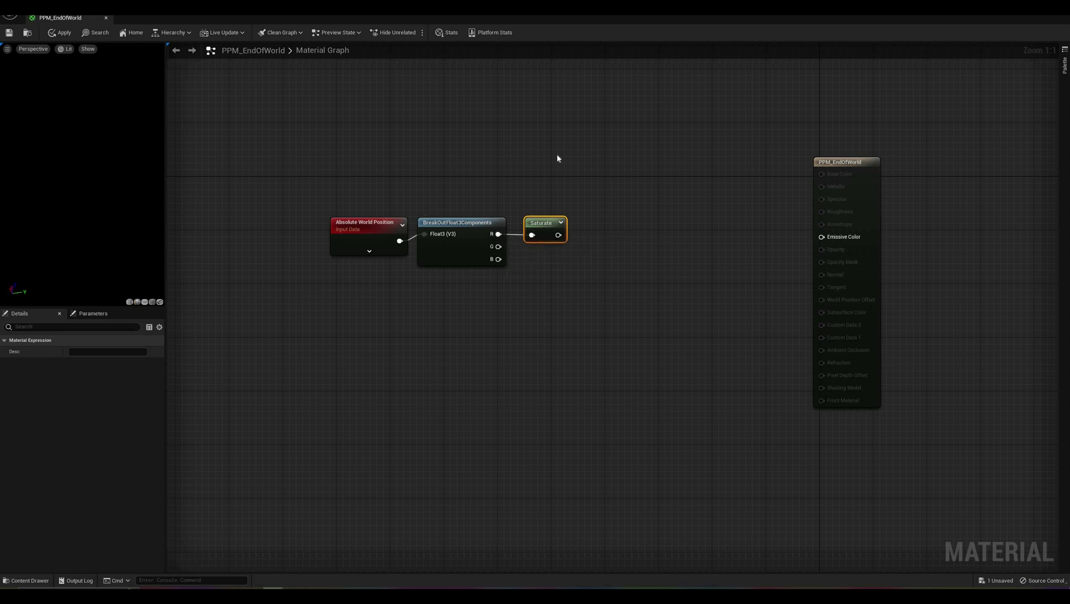
Step: Add a SceneTexture node above the world position chain and set its Scene Texture Id to PostProcessInput0
right_click(437, 125)
text(scene tex)
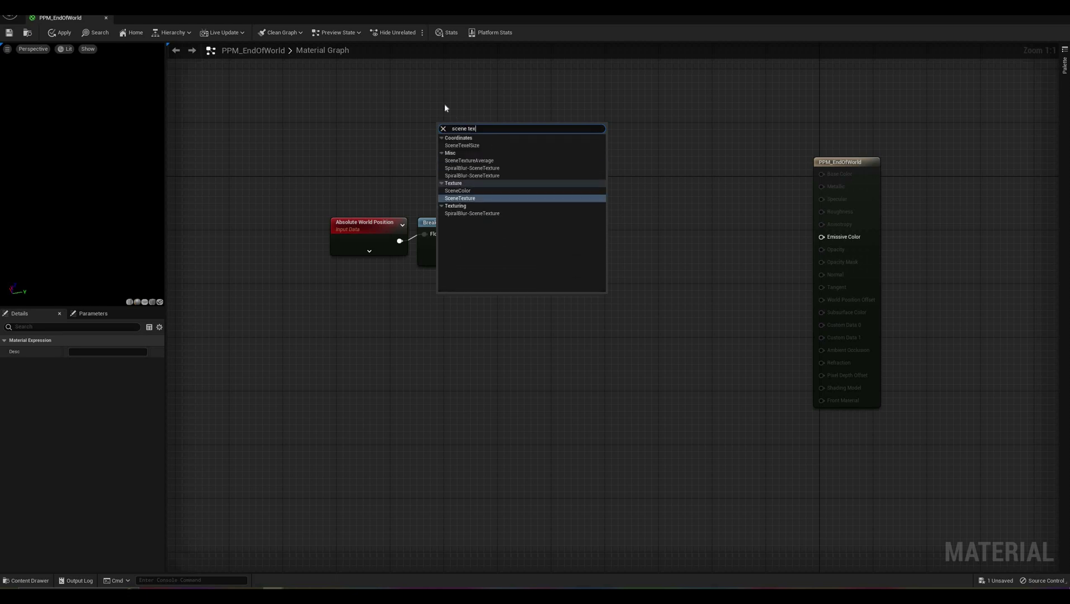
key(Return)
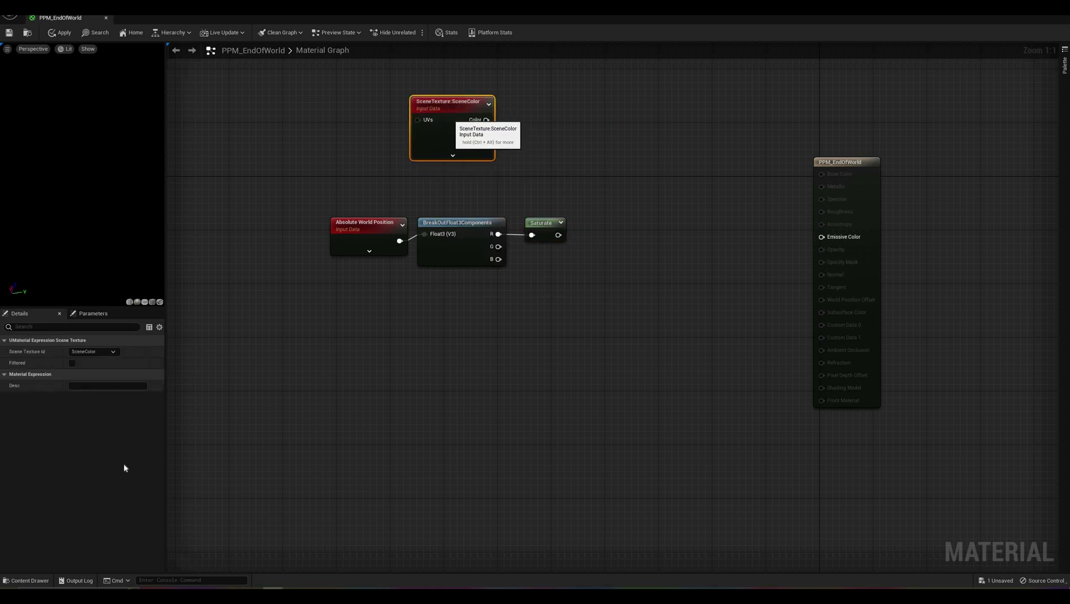
click(94, 351)
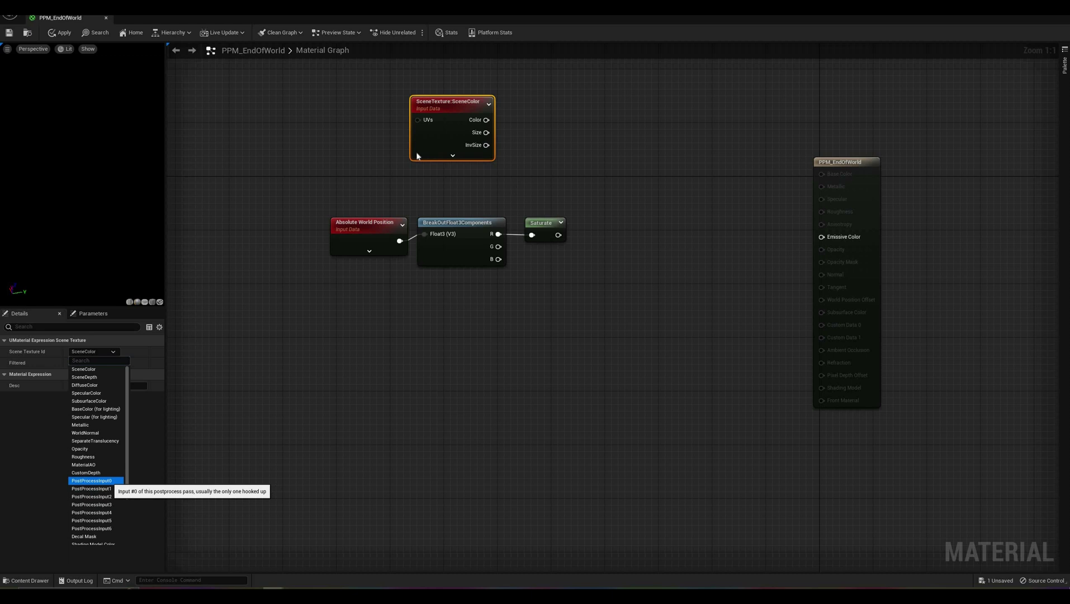
click(90, 473)
click(615, 150)
right_drag(697, 154, 623, 179)
drag(383, 126, 438, 120)
click(421, 377)
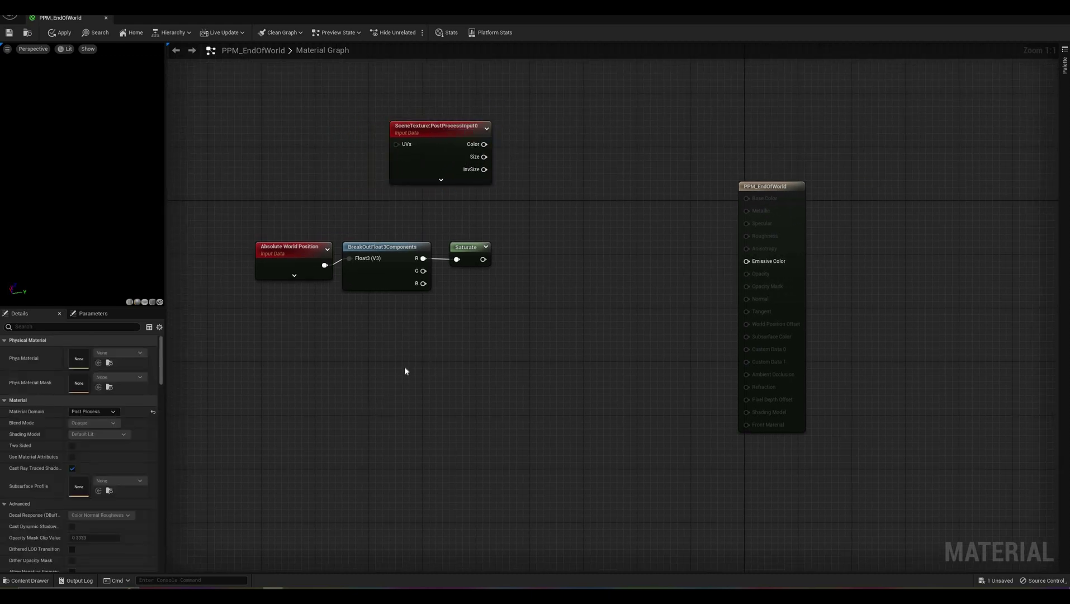
Step: Add a vector parameter node named Color below the world position chain
right_click(405, 368)
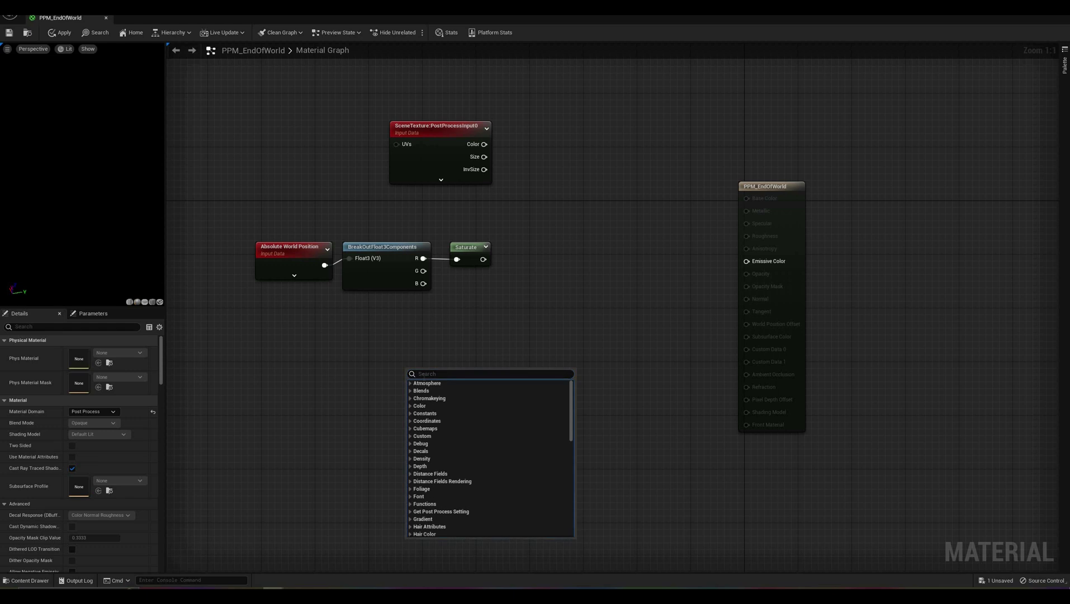
text(vec)
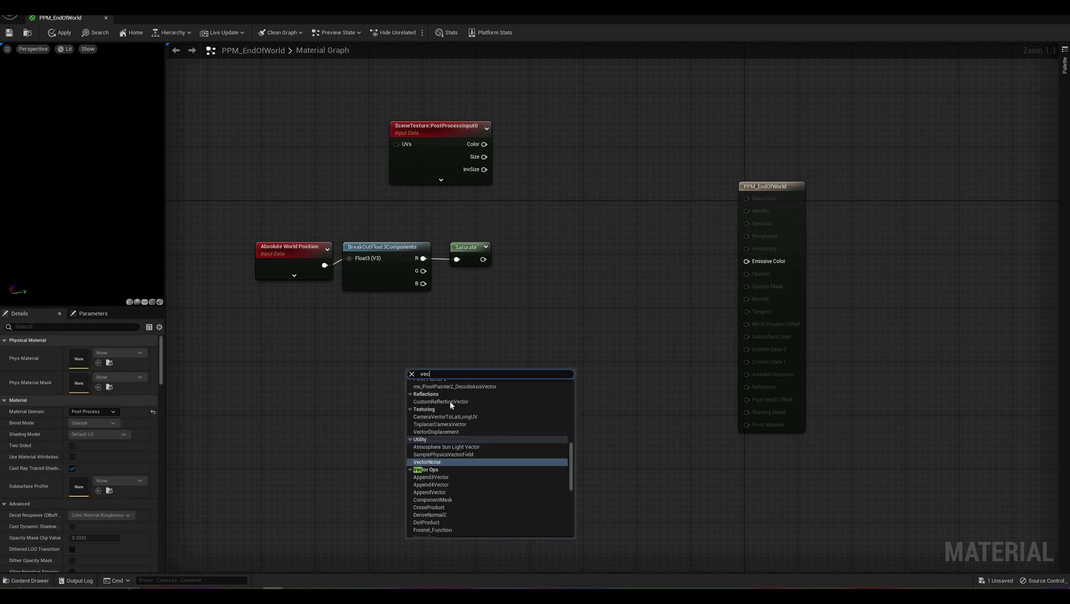
text(tor pa)
click(437, 400)
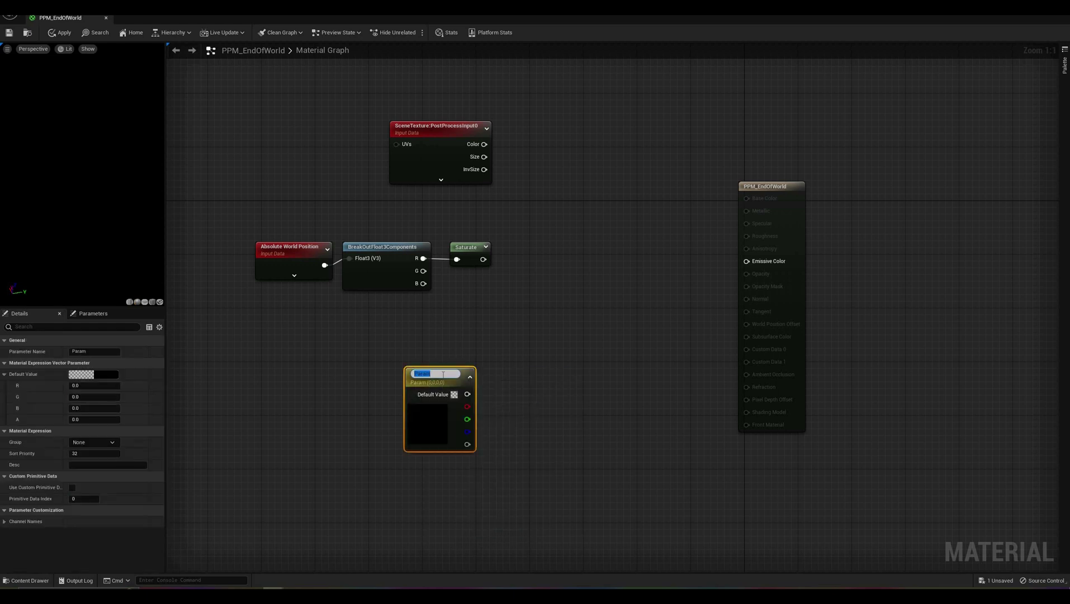
text(Color)
key(Return)
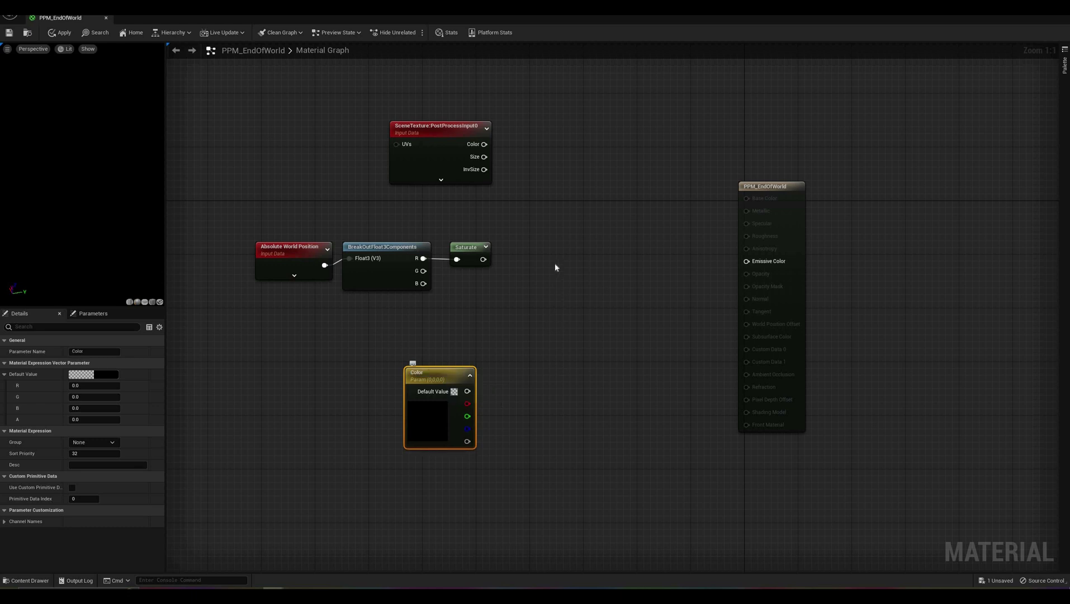
Step: Add a LinearInterpolate node with SceneTexture's Color feeding A, the Color parameter's output feeding B and Saturate's output feeding Alpha
click(555, 263)
right_click(555, 263)
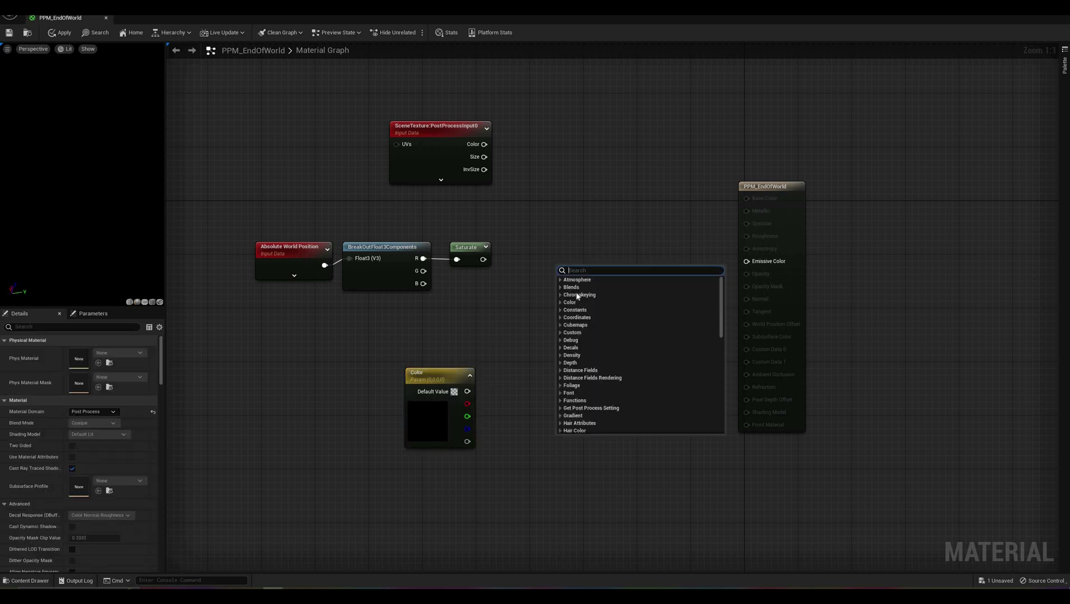
text(lerp)
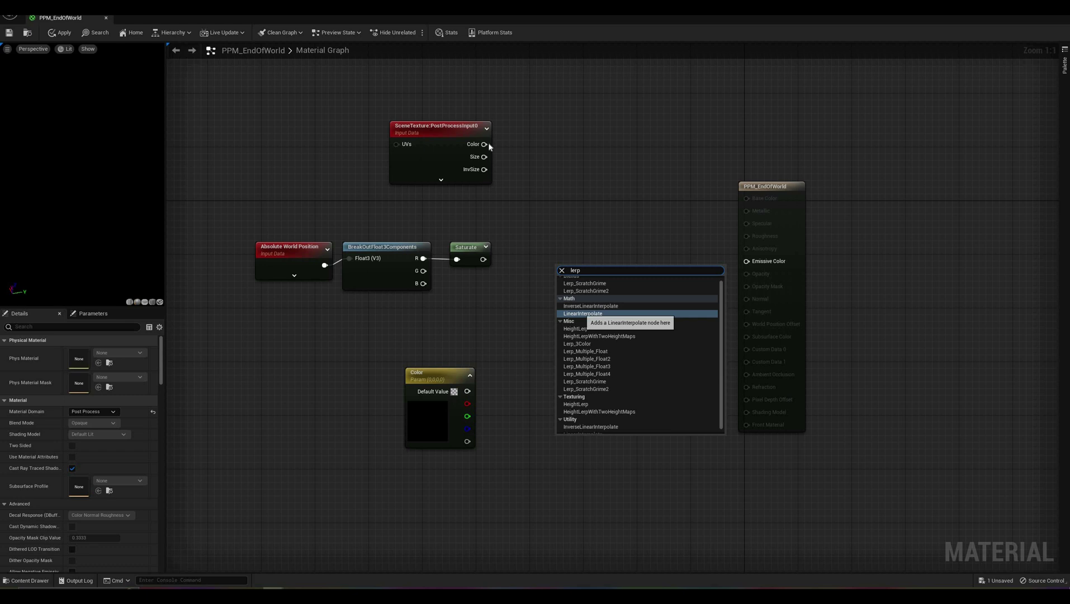
click(583, 313)
drag(562, 282, 484, 144)
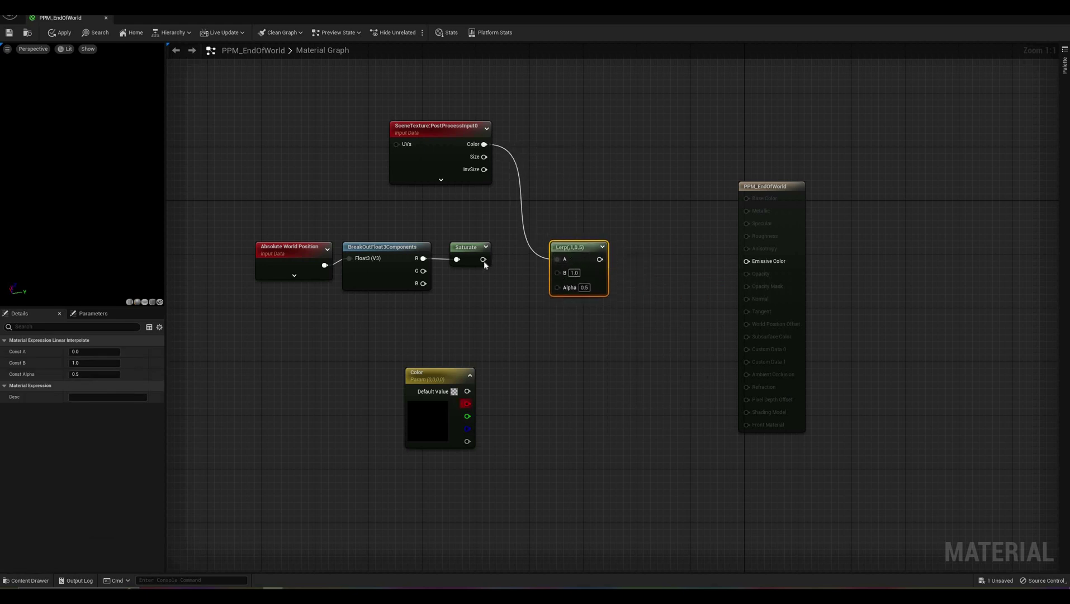
drag(467, 392, 557, 275)
drag(483, 260, 558, 285)
Step: Arrange SceneTexture and the Color parameter above the world position chain, and connect the Lerp output to Emissive Color
drag(575, 250, 577, 220)
drag(437, 149, 430, 63)
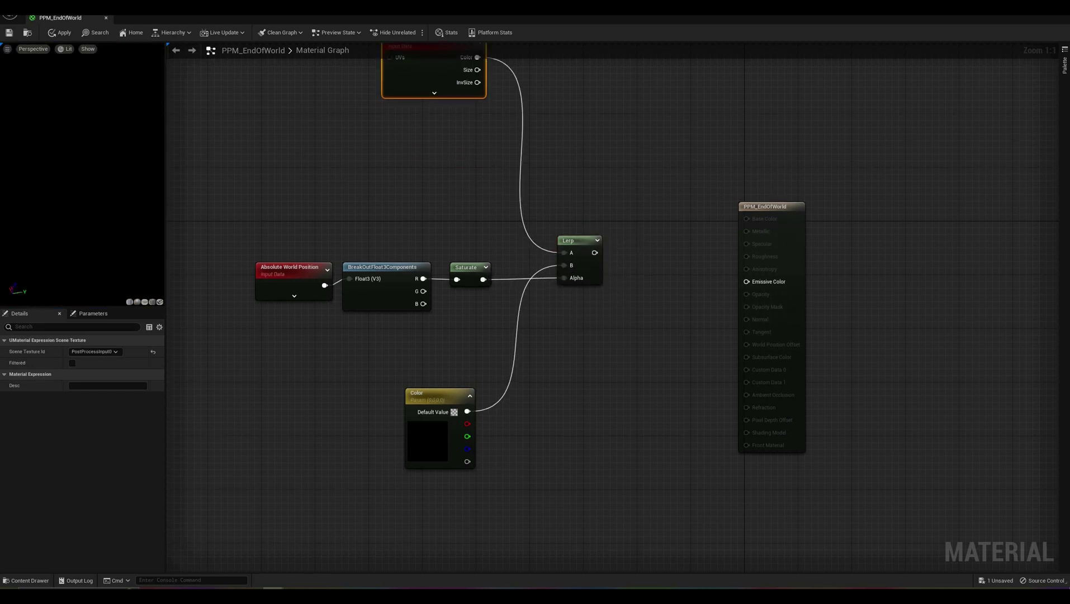
drag(441, 396, 445, 142)
right_drag(598, 136, 591, 213)
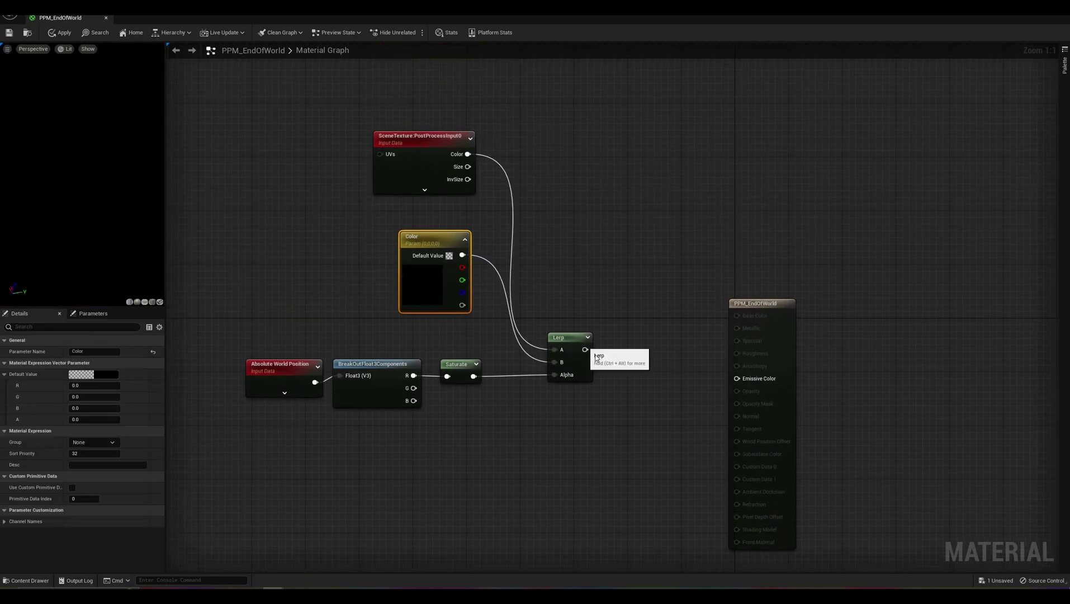
drag(585, 349, 737, 378)
drag(594, 352, 598, 343)
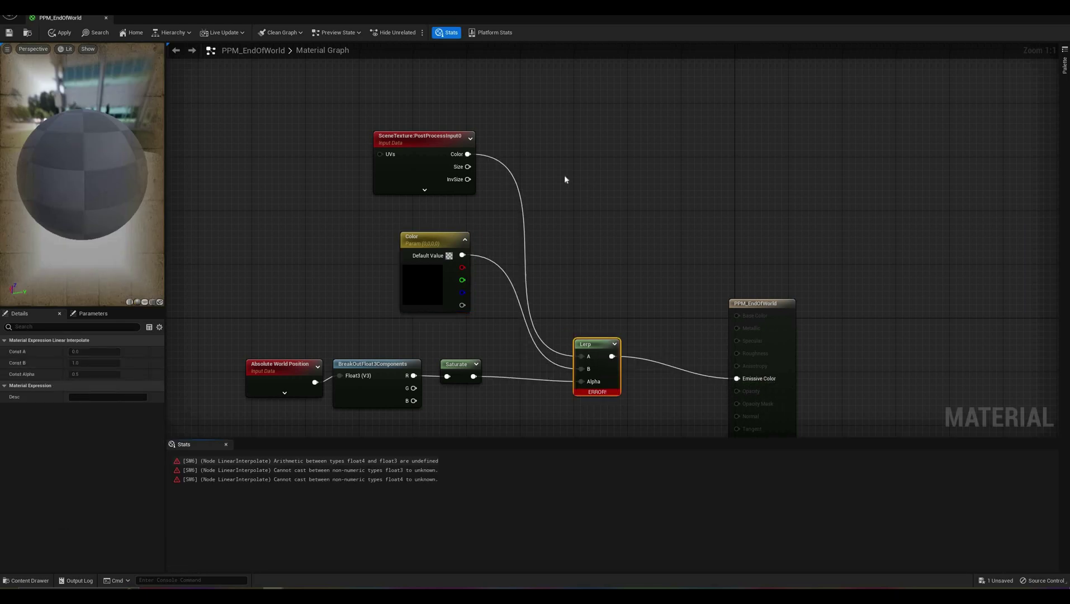
Step: Insert a ComponentMask node with R, G and B enabled between SceneTexture's Color output and Lerp's A input
right_click(526, 147)
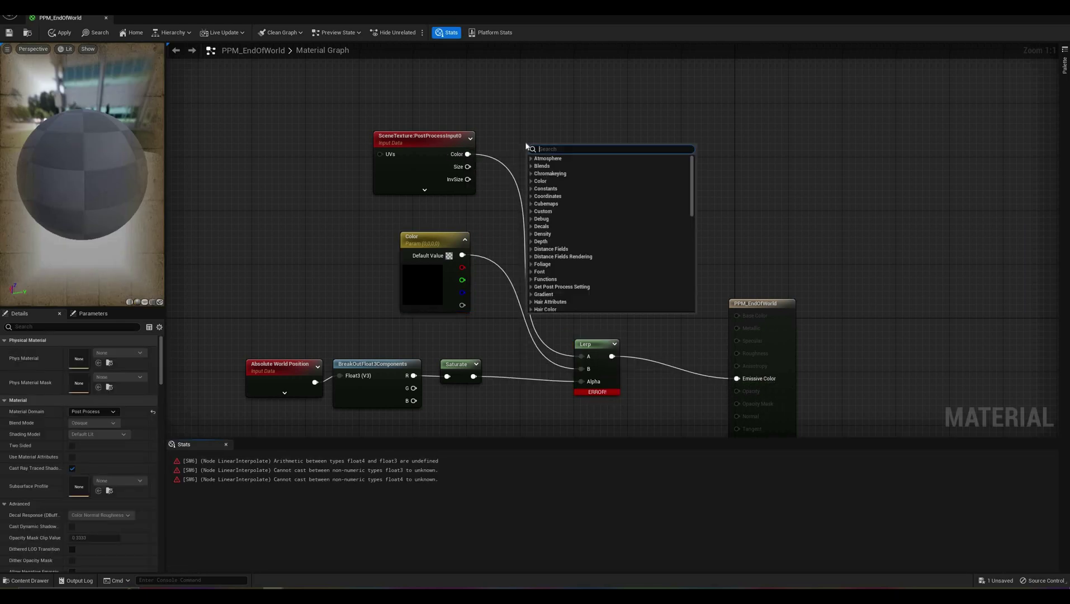
text(compo)
key(Return)
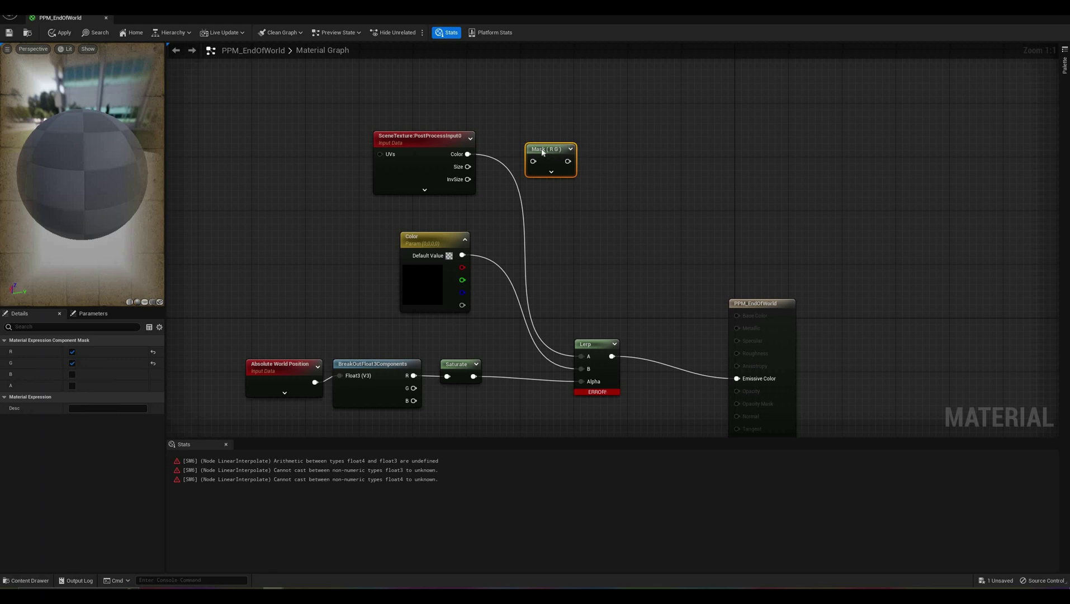
drag(469, 154, 582, 356)
click(72, 374)
click(318, 338)
right_drag(317, 339, 335, 289)
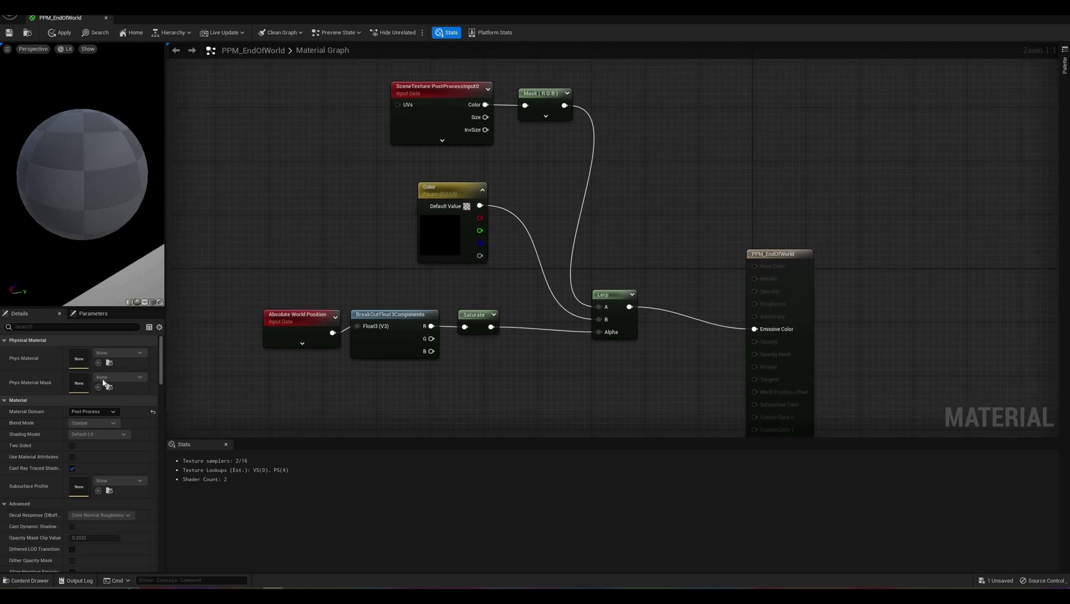
Step: Set the Color parameter's default value to an opaque magenta
click(450, 191)
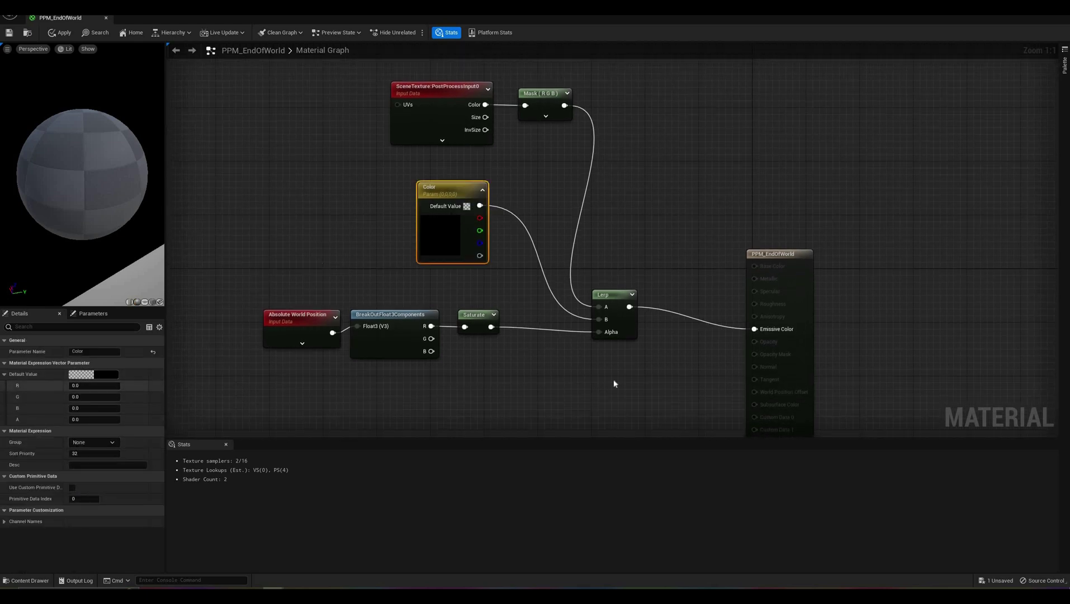
drag(603, 350, 619, 345)
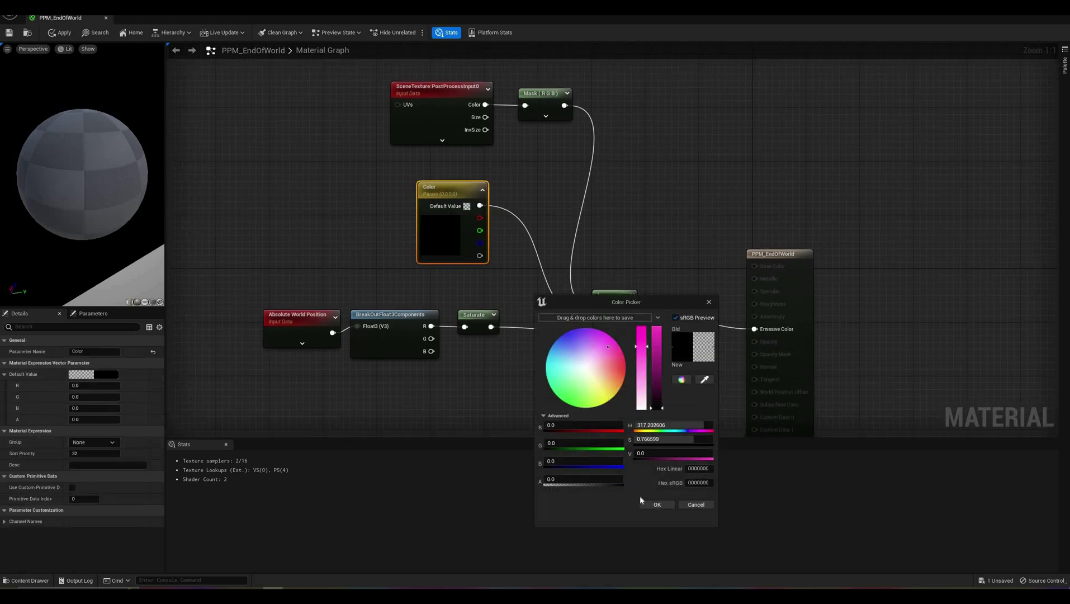
click(657, 336)
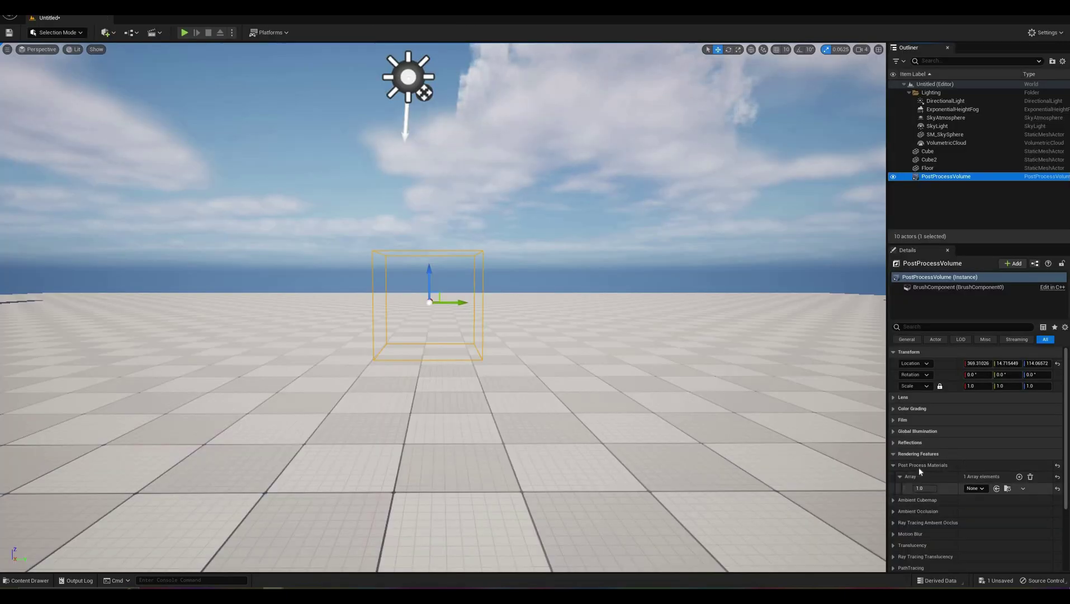
Step: In the level editor, assign PPM_EndOfWorld to the PostProcessVolume's existing Post Process Materials array element
scroll(986, 466, down, 1)
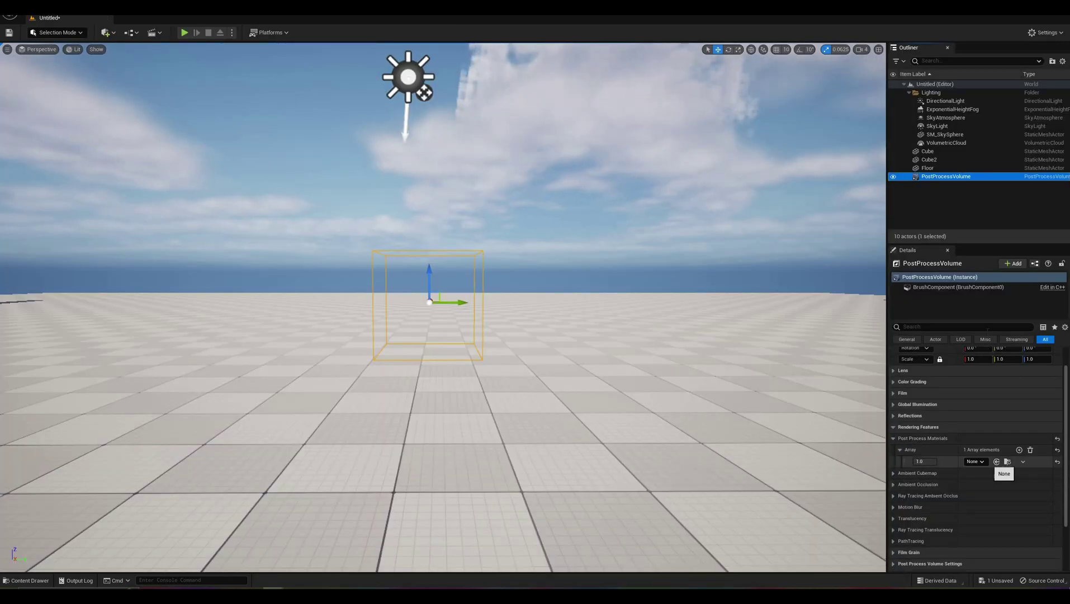
click(976, 461)
text(ppm_end)
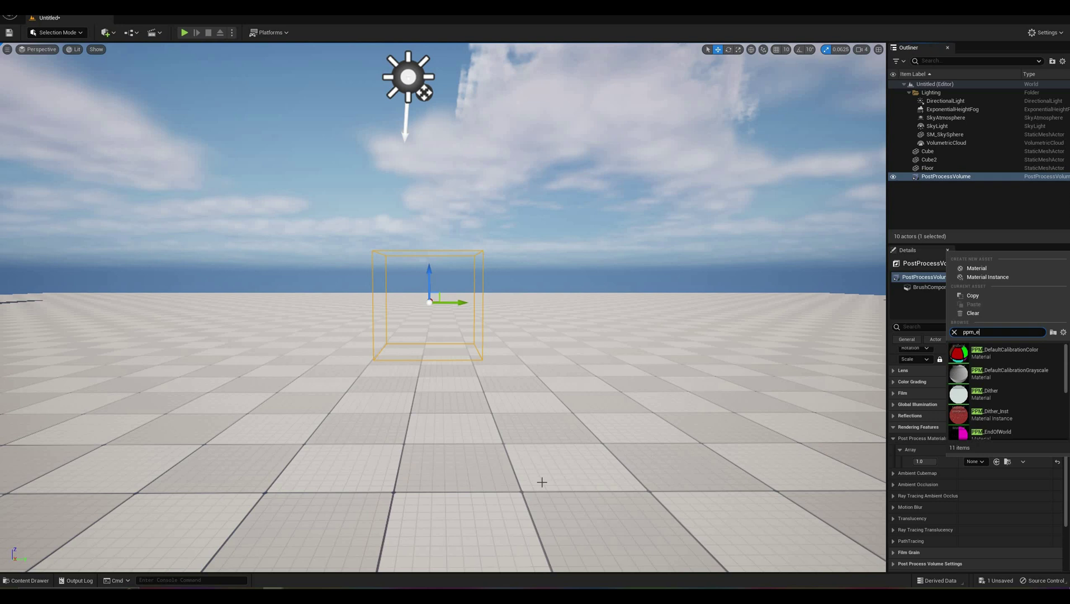
click(999, 359)
Step: Fly around the level to examine where the post-process color begins in world space
right_drag(700, 269, 481, 265)
key(s)
key(w)
key(d)
key(a)
key(a)
right_drag(546, 436, 593, 438)
key(d)
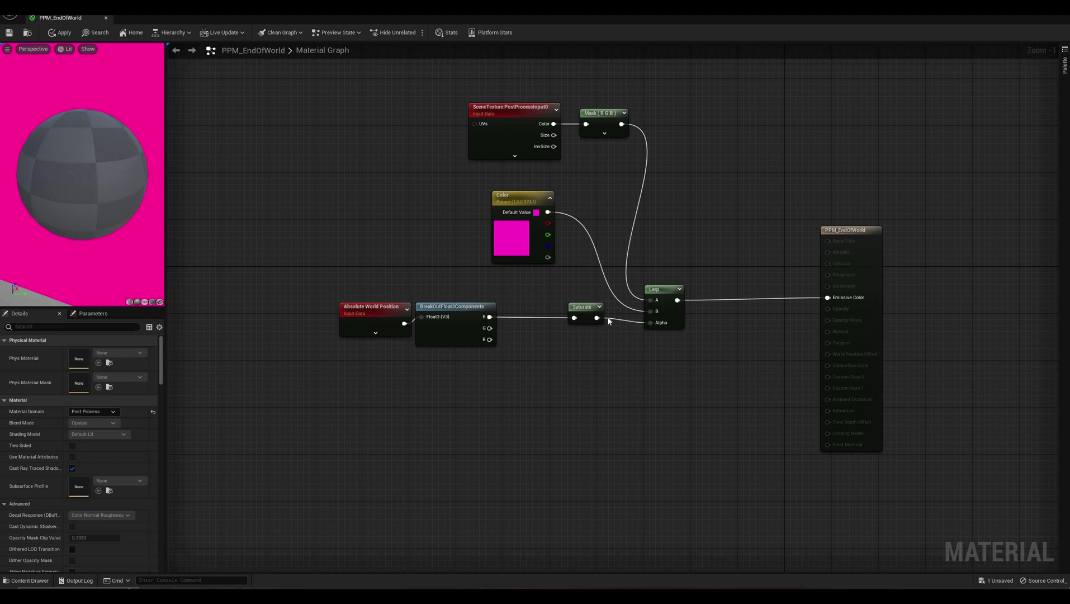
Step: In the material graph, insert a Divide node between the R output of BreakOutFloat3Components and Saturate, and straighten its connections
right_click(514, 325)
text(div)
click(533, 345)
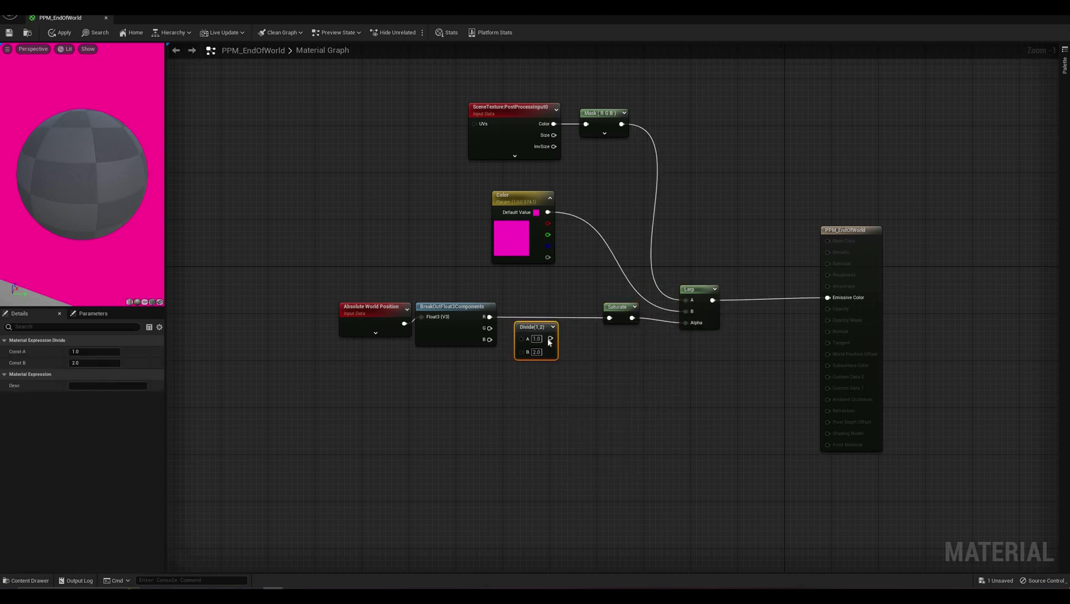
drag(490, 317, 604, 321)
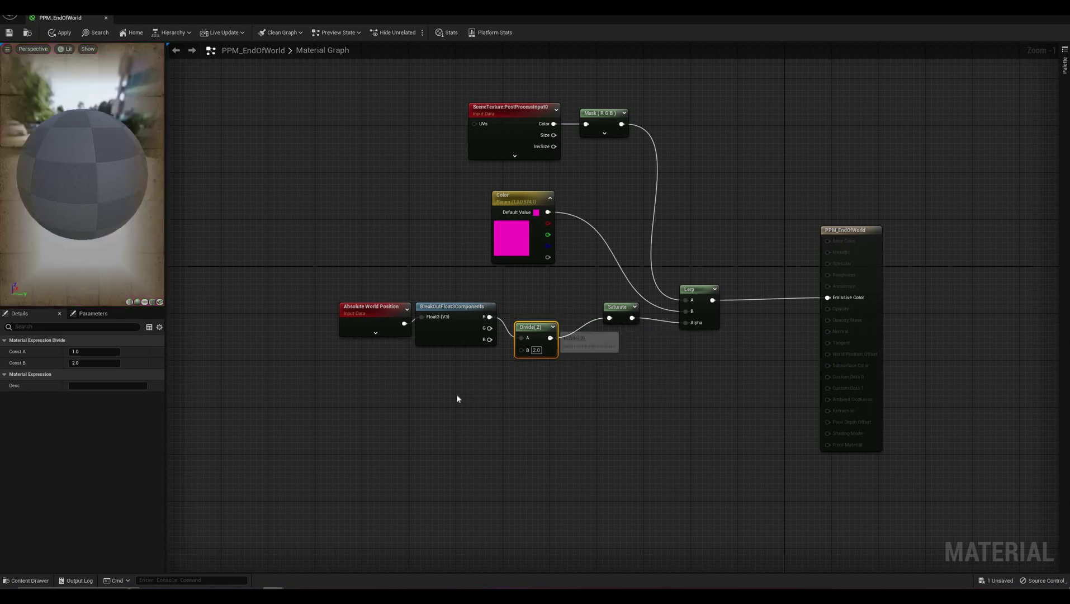
key(q)
Step: Add a scalar parameter named TransitionWidth with default value 300, connect it to Divide's B input and place it below BreakOutFloat3Components
right_click(485, 494)
text(sca)
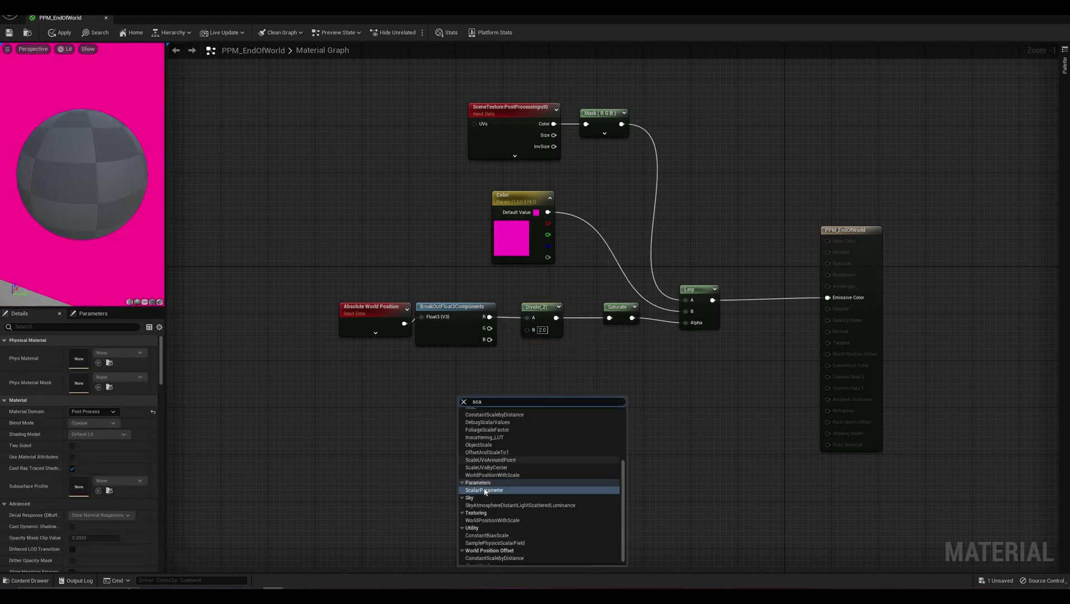
click(485, 492)
text(Transi)
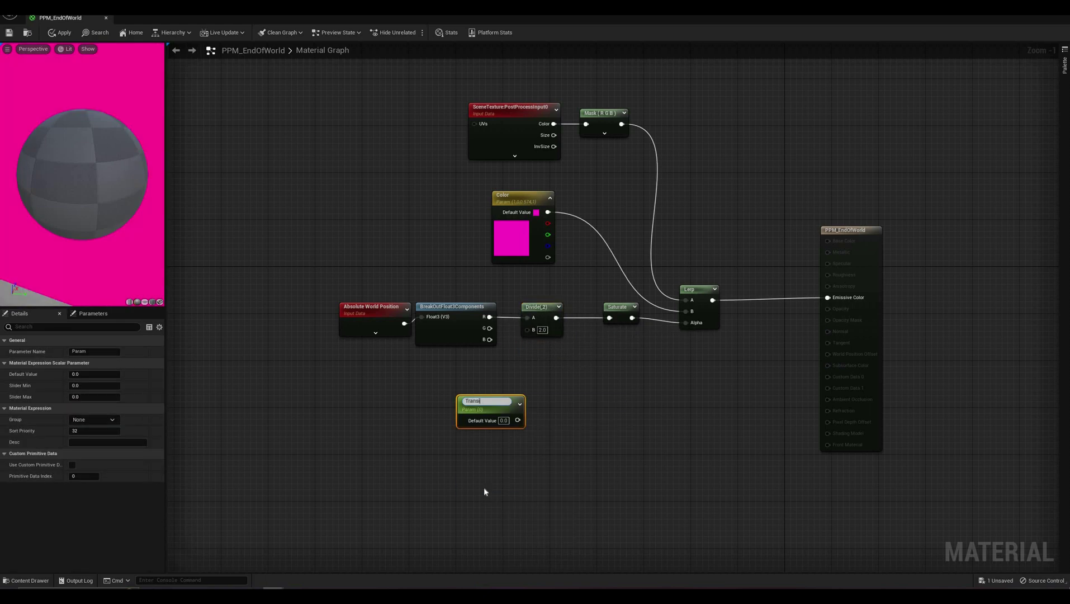
text(tionWidth)
key(Return)
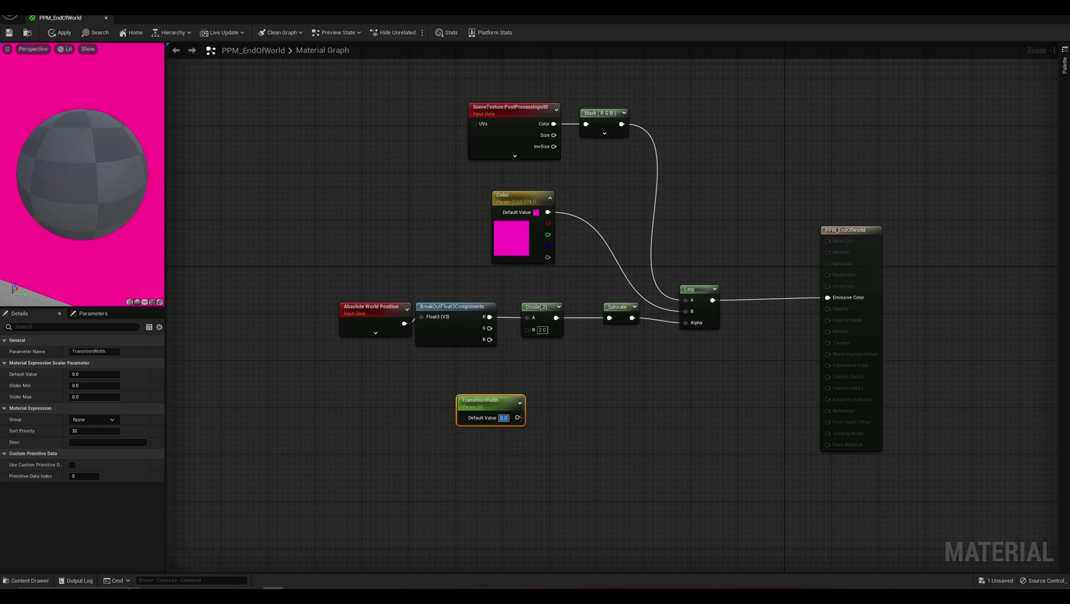
drag(524, 418, 527, 329)
drag(503, 401, 461, 367)
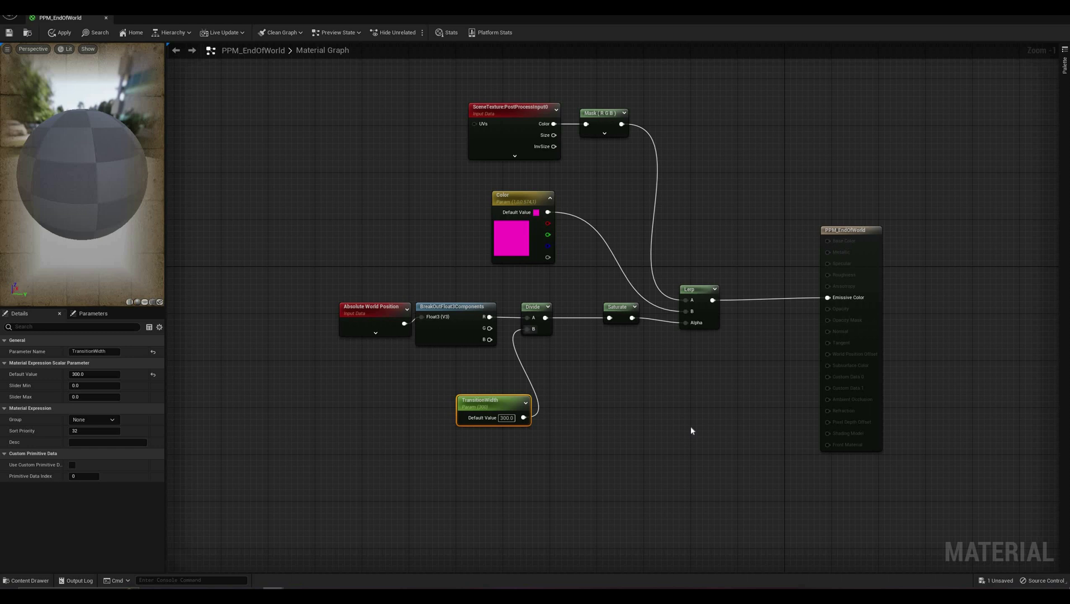
Step: Save the material and examine the color transition's soft edge in the level
click(9, 34)
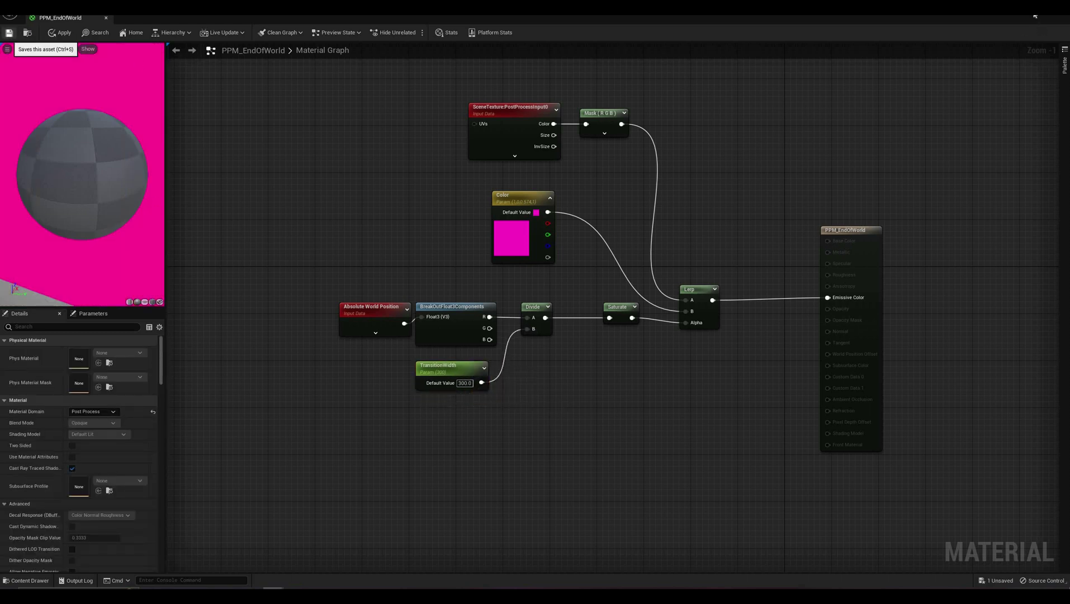
click(9, 34)
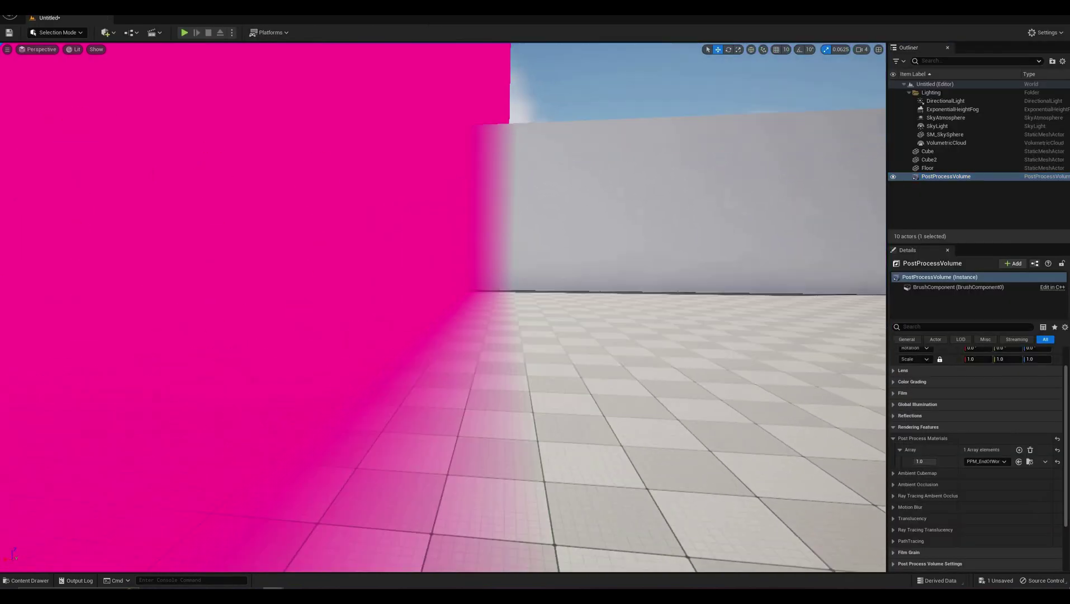
right_drag(577, 179, 378, 319)
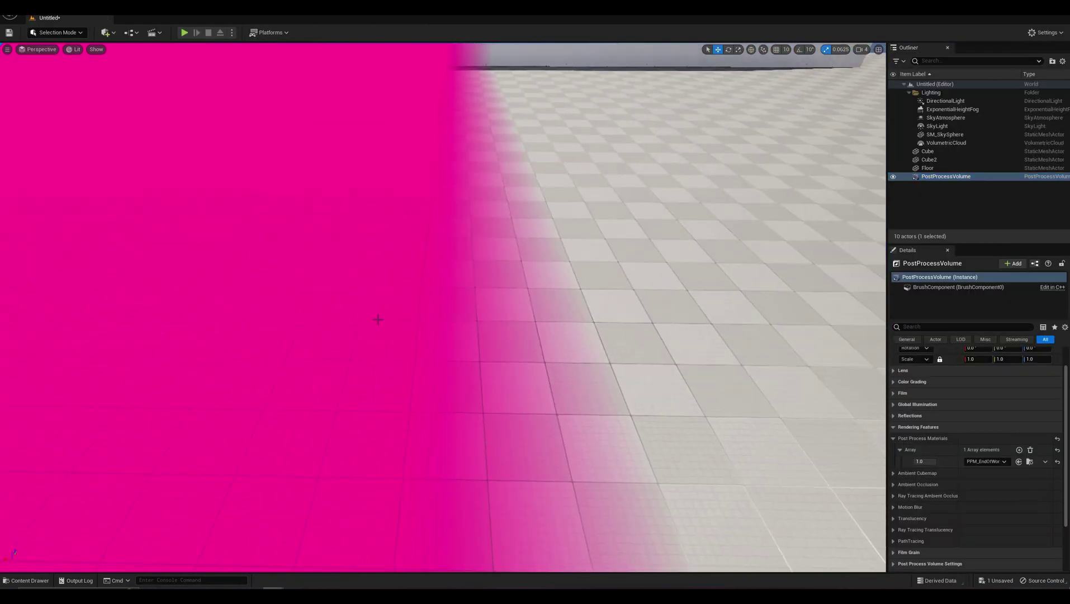
right_drag(561, 284, 386, 263)
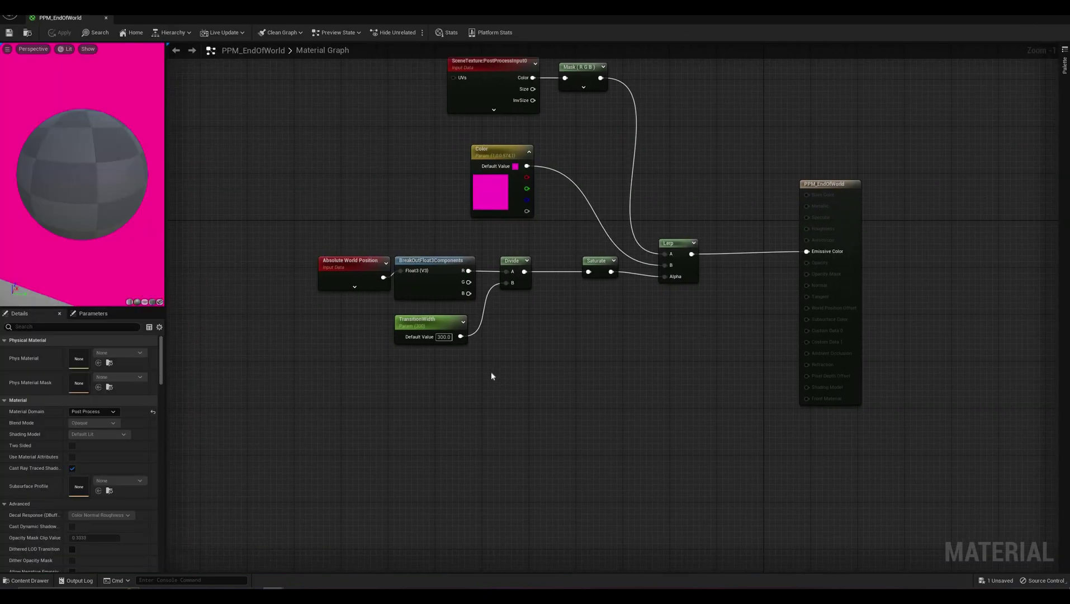
Step: Add a Texture Sample node using the space texture below TransitionWidth, and preview the full texture
right_click(491, 371)
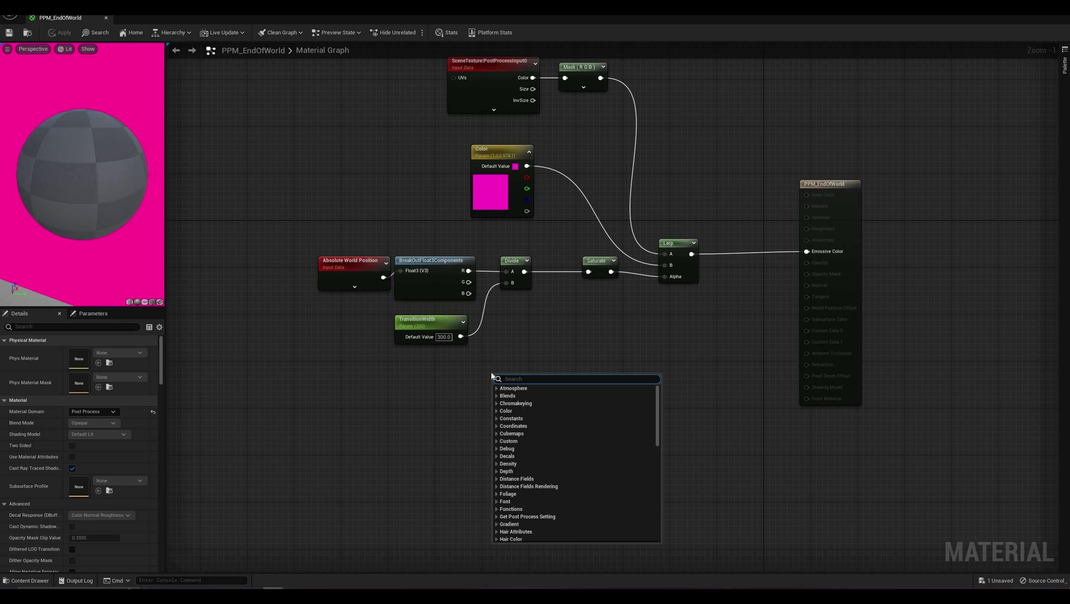
text(tex sampl)
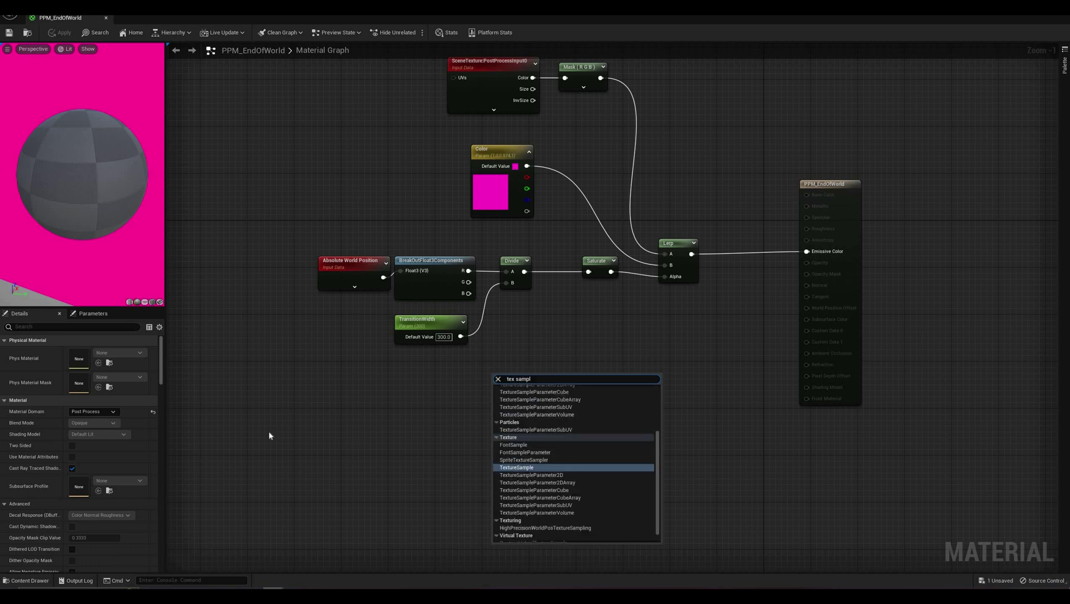
key(Return)
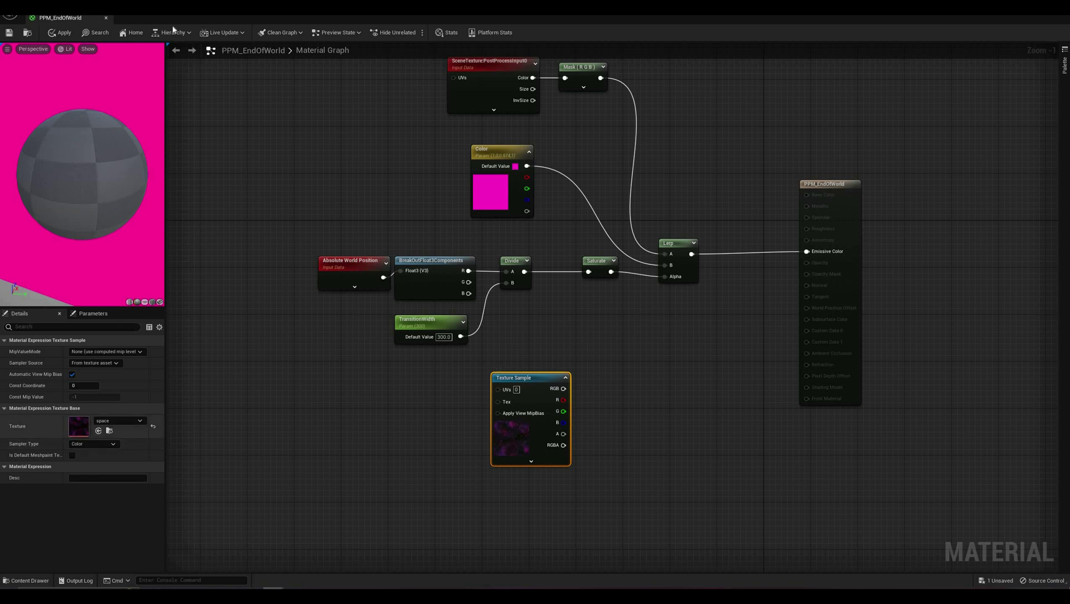
double_click(78, 426)
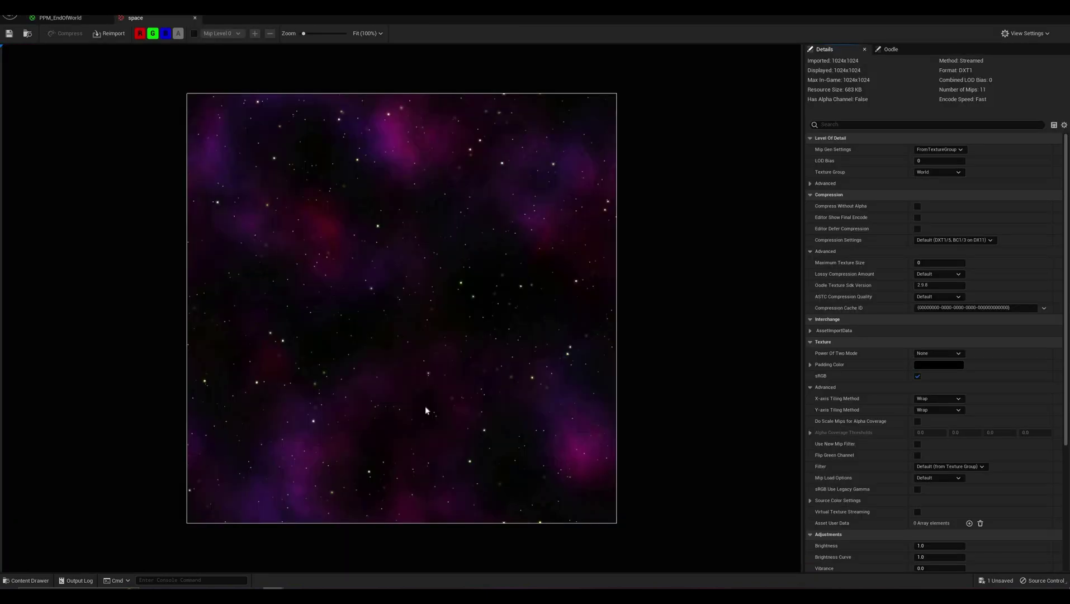
click(194, 18)
right_drag(620, 392, 588, 411)
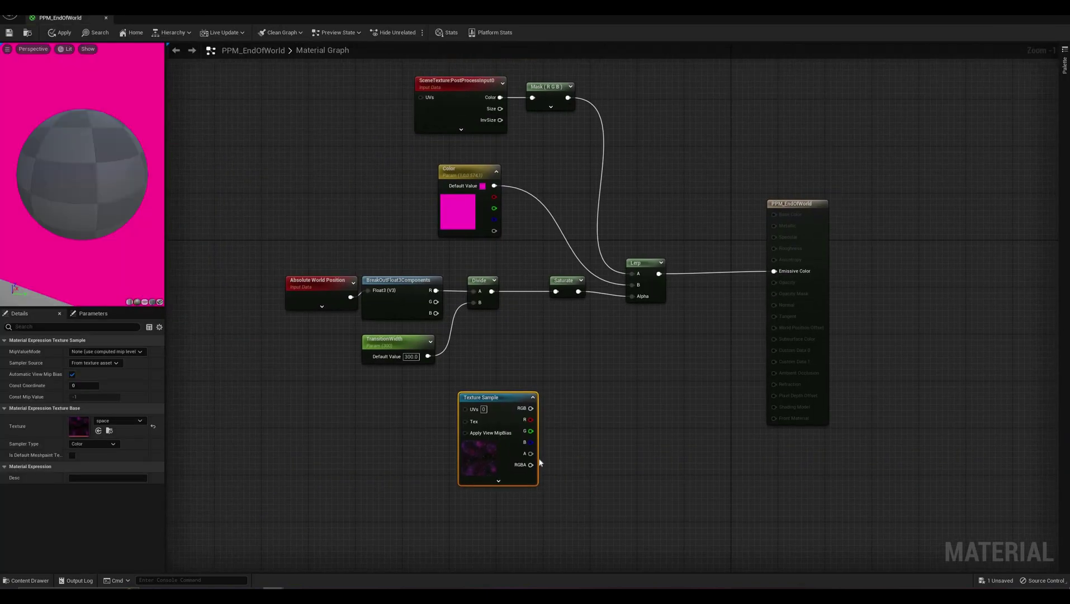
drag(513, 481, 483, 488)
right_drag(585, 94, 574, 123)
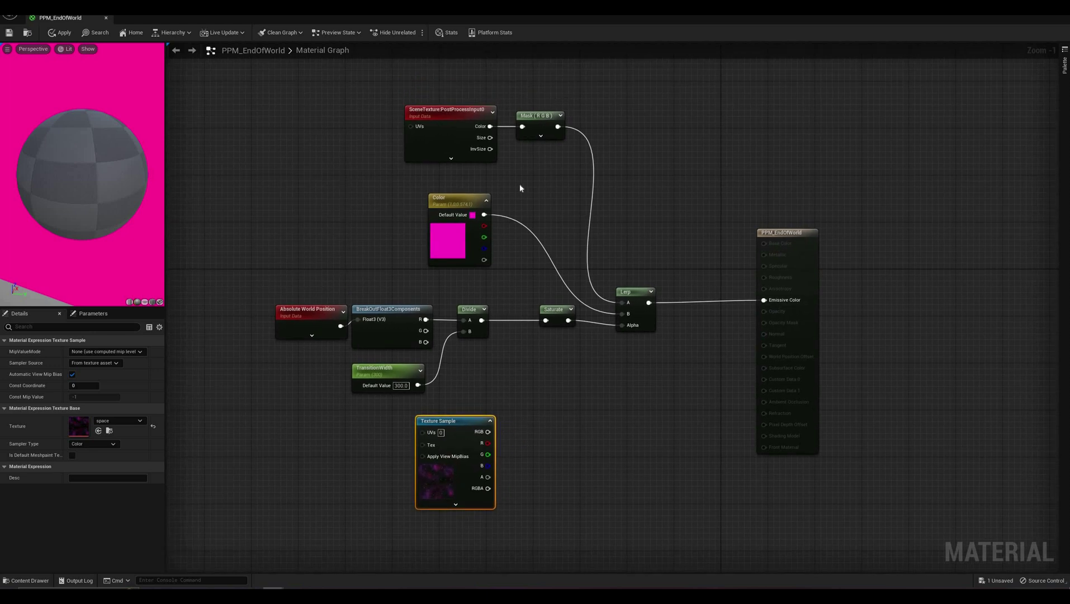
Step: Delete the RGB Mask node and connect SceneTexture's Color output directly to Lerp's A input
click(519, 130)
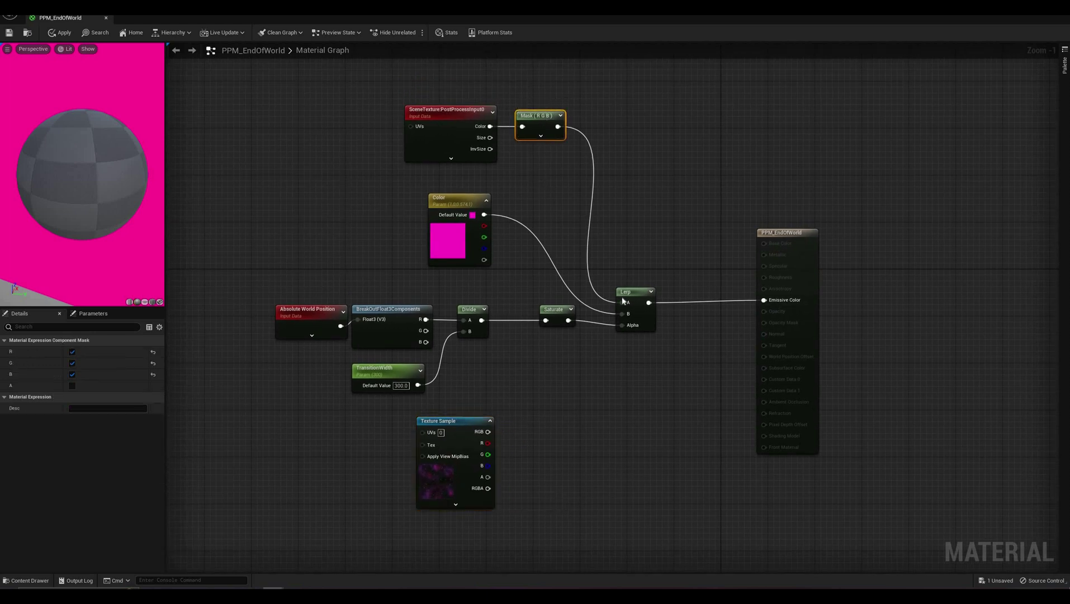
key(Delete)
drag(490, 126, 623, 303)
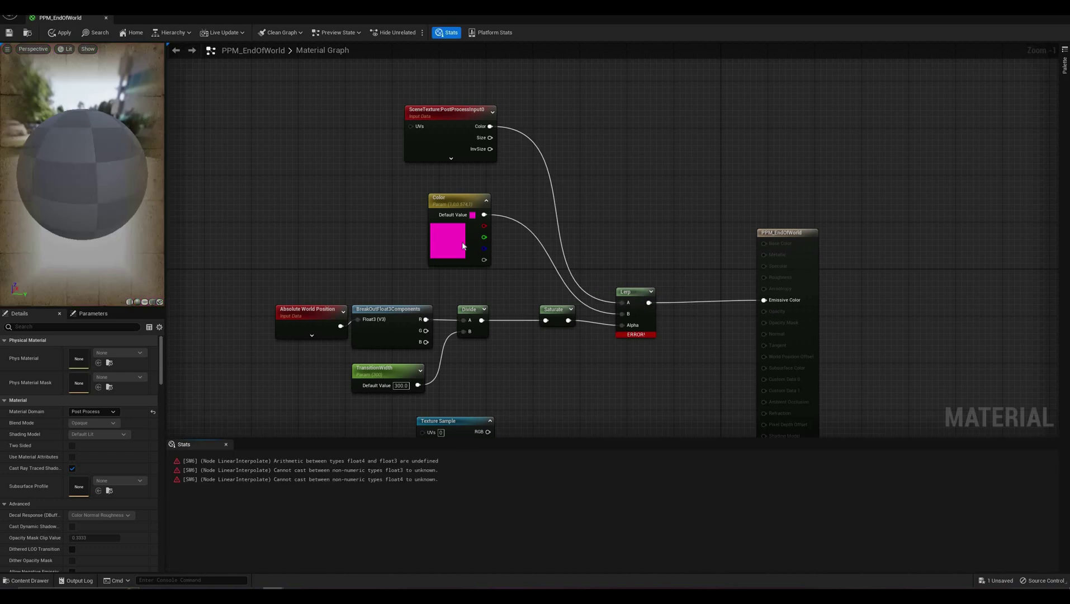
Step: Delete the Color parameter and move the Texture Sample node into its place below SceneTexture
click(454, 198)
key(Delete)
right_drag(565, 287, 569, 209)
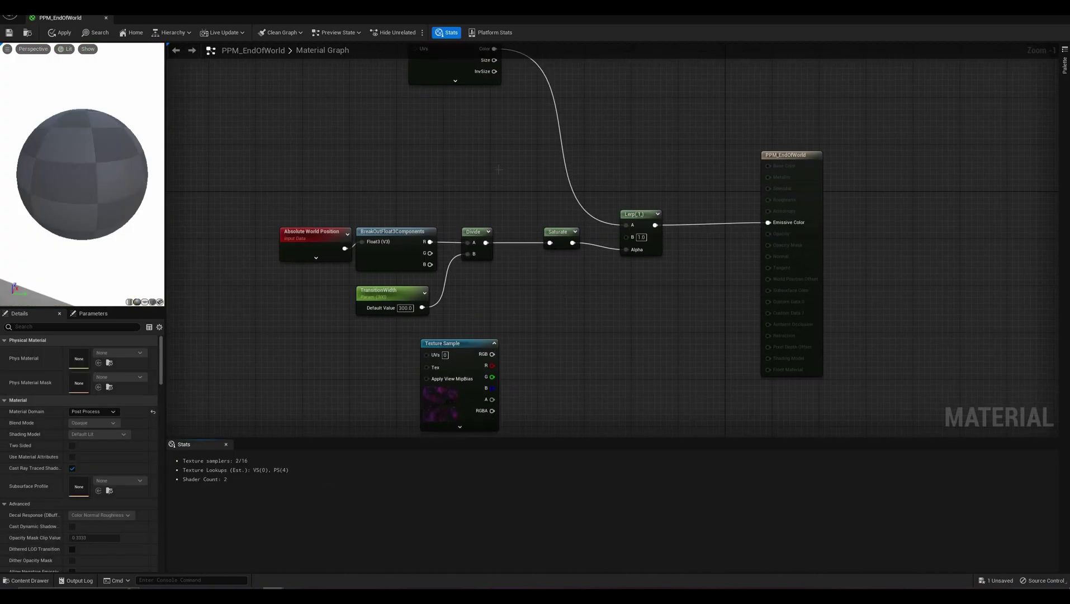
drag(442, 343, 447, 102)
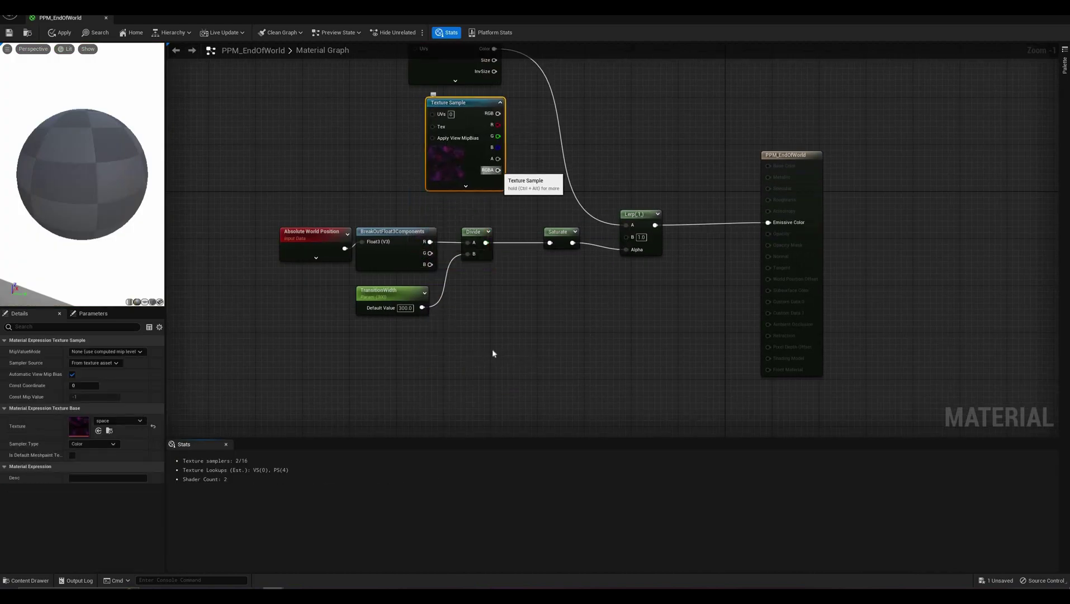
Step: Connect the Texture Sample's RGBA output to Lerp's B input, and save the material to view the space blend in the level
drag(498, 170, 626, 237)
right_drag(592, 333, 632, 393)
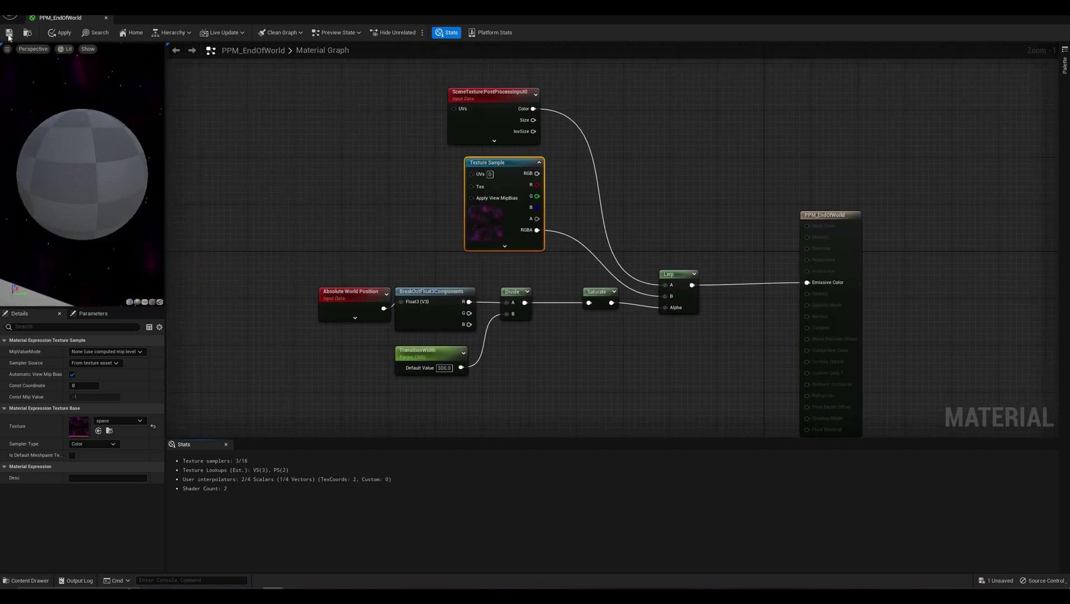
click(60, 32)
key(ctrl+s)
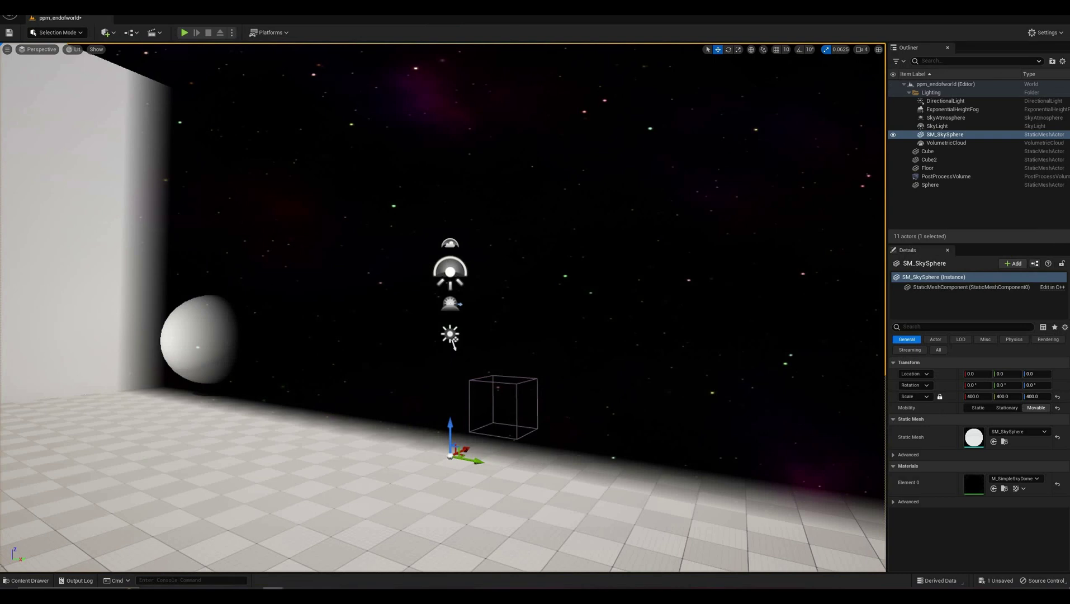
scroll(443, 308, up, 6)
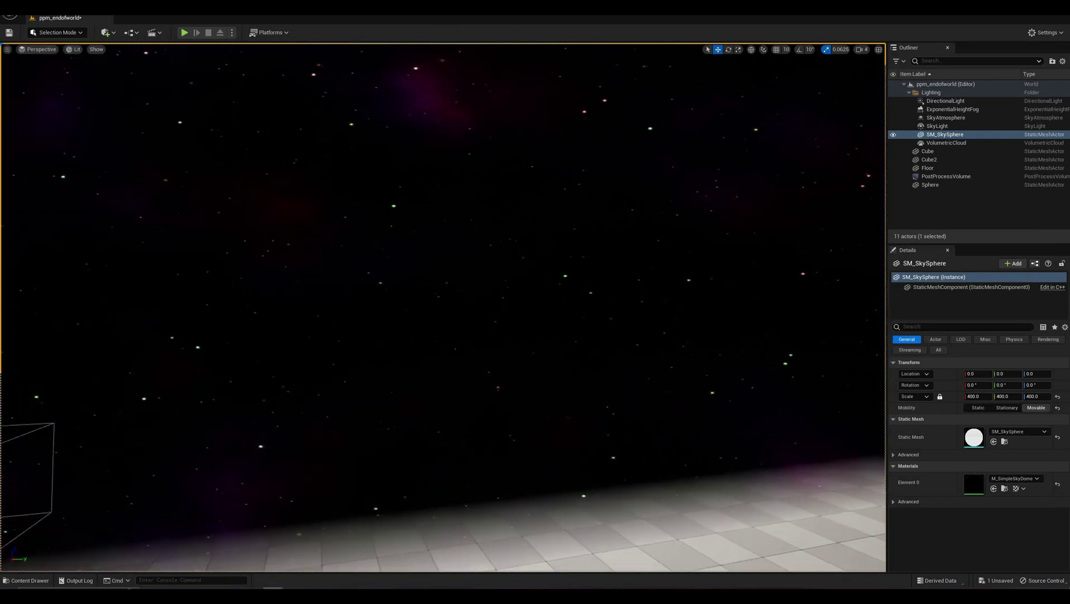
right_drag(443, 308, 313, 195)
right_drag(391, 313, 347, 312)
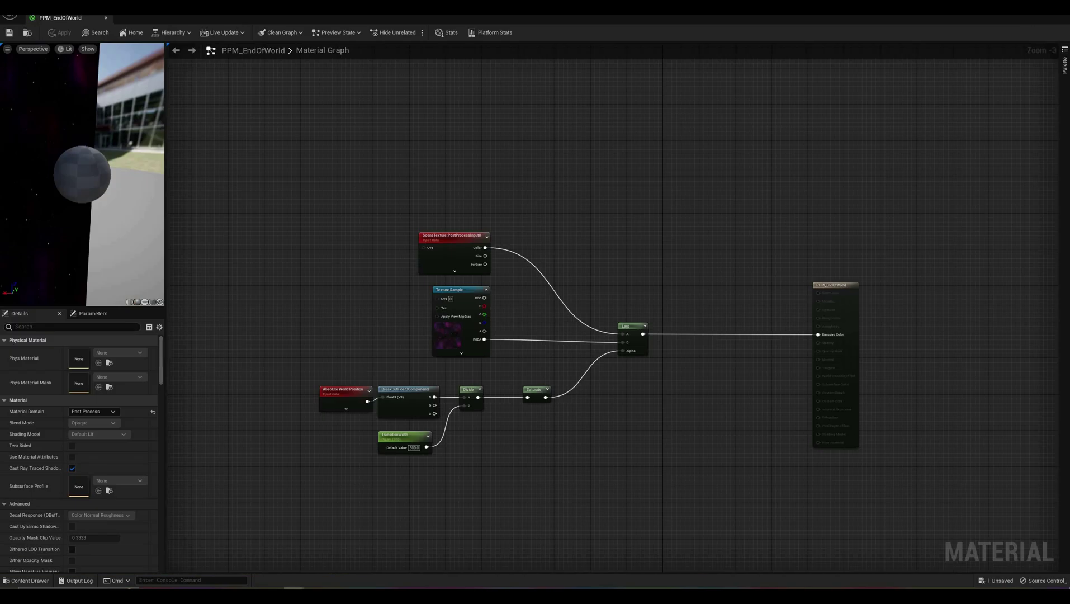
Step: Enclose all nodes except the material output in a comment box titled "Base mask"
right_drag(620, 326, 589, 325)
drag(248, 187, 618, 478)
right_click(590, 326)
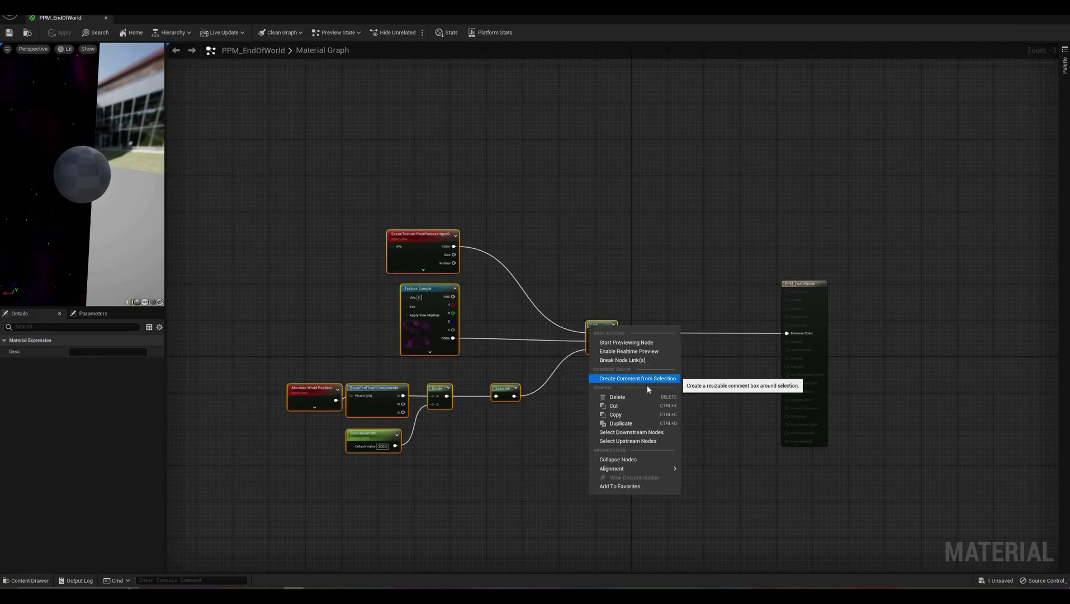
click(648, 385)
text(Base)
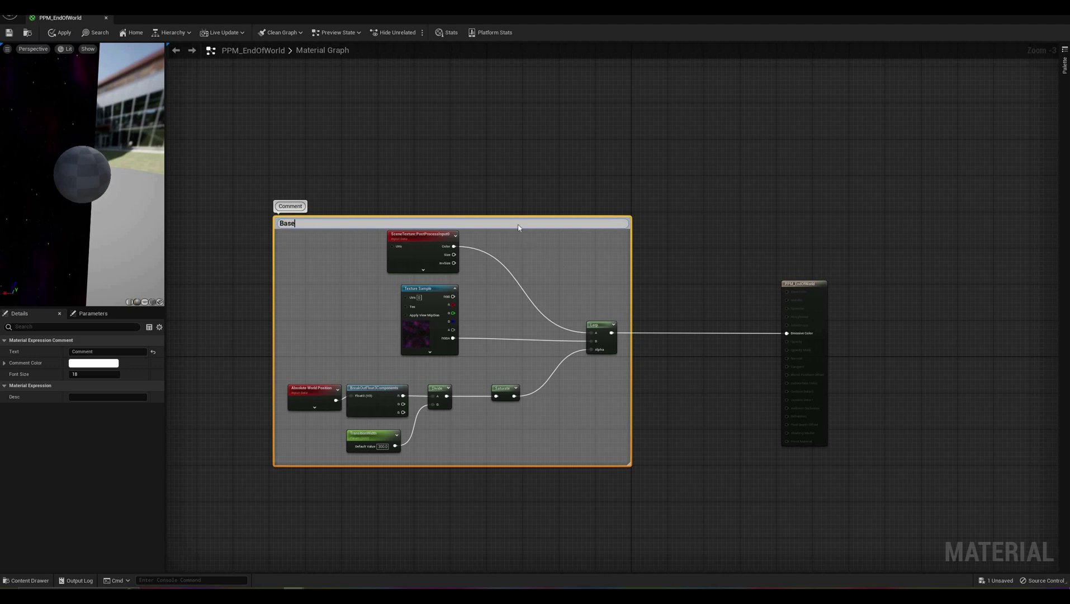
text( mask)
key(Return)
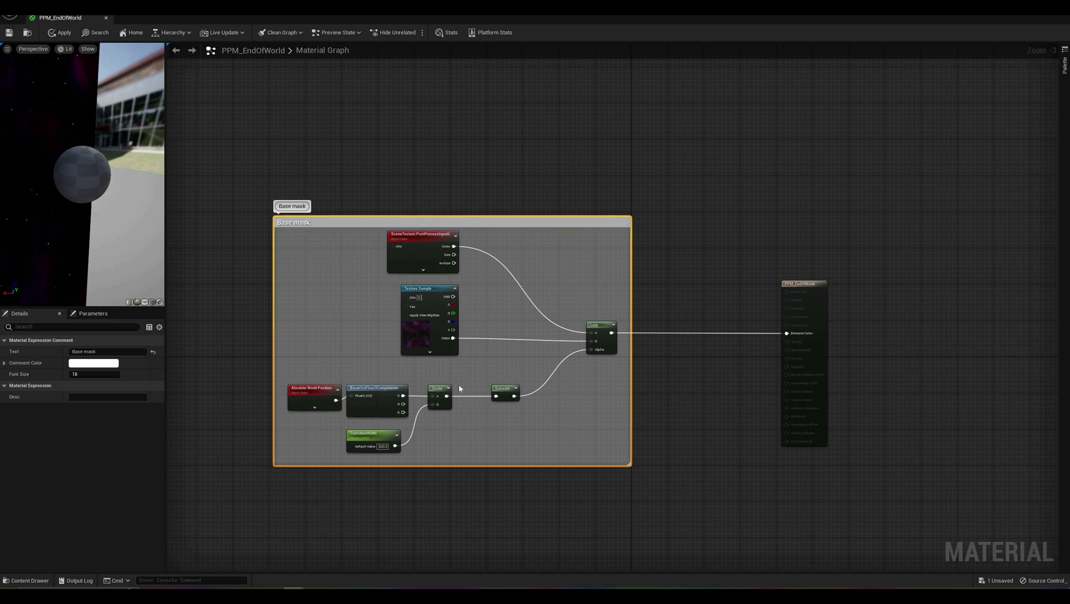
Step: Move the Base mask comment with its nodes farther away from the material output node
drag(515, 221, 417, 222)
click(527, 481)
right_drag(440, 499, 503, 460)
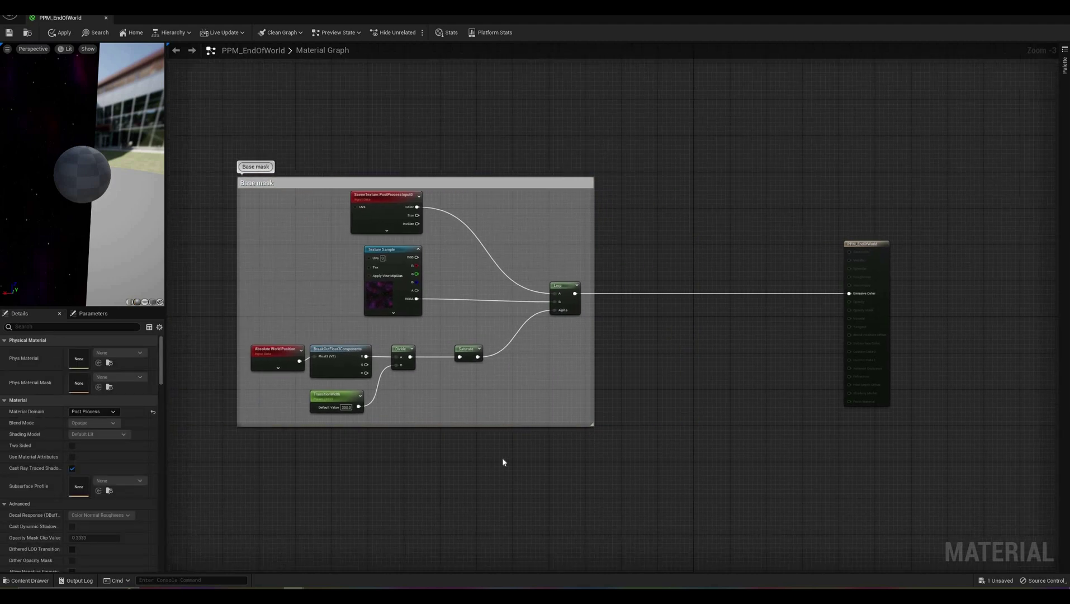
Step: Add a Noise node above the Base mask comment and set its function to Fast Gradient - 3D Texture
right_drag(349, 392, 381, 436)
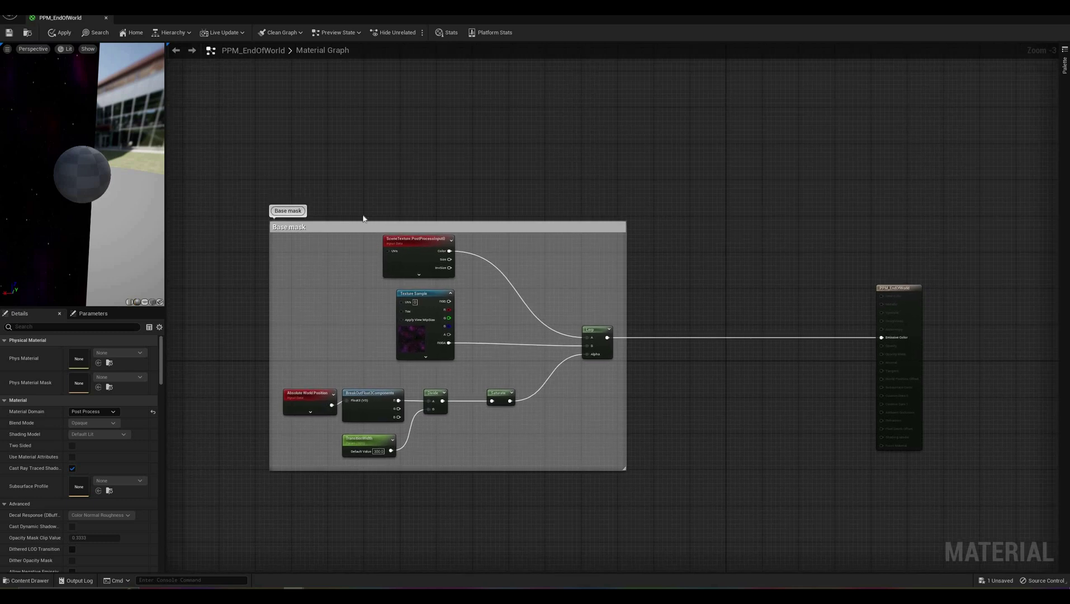
right_click(449, 167)
text(noise)
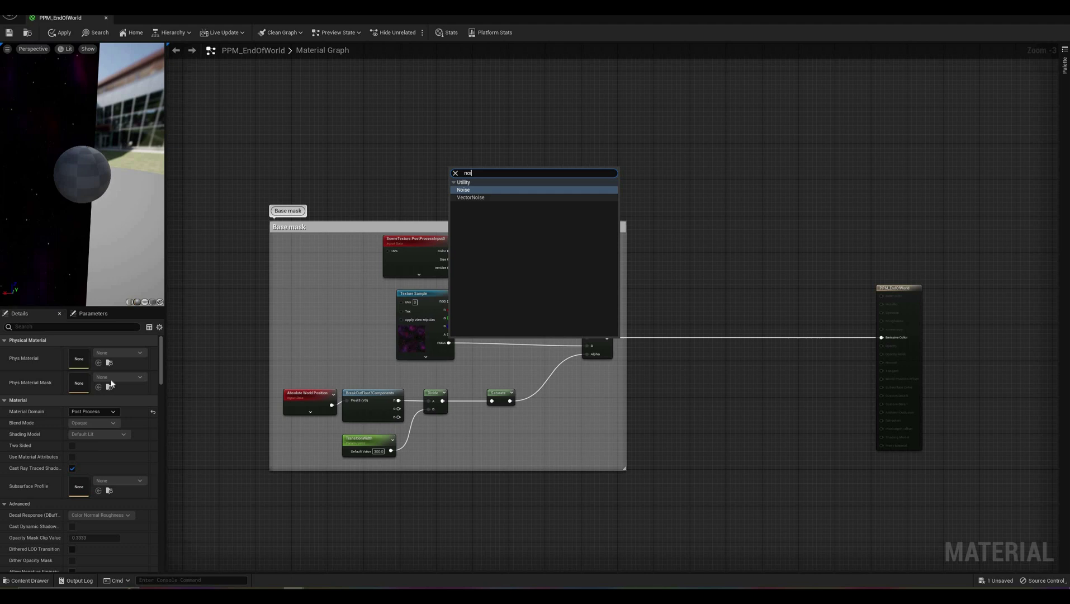
key(Return)
click(101, 374)
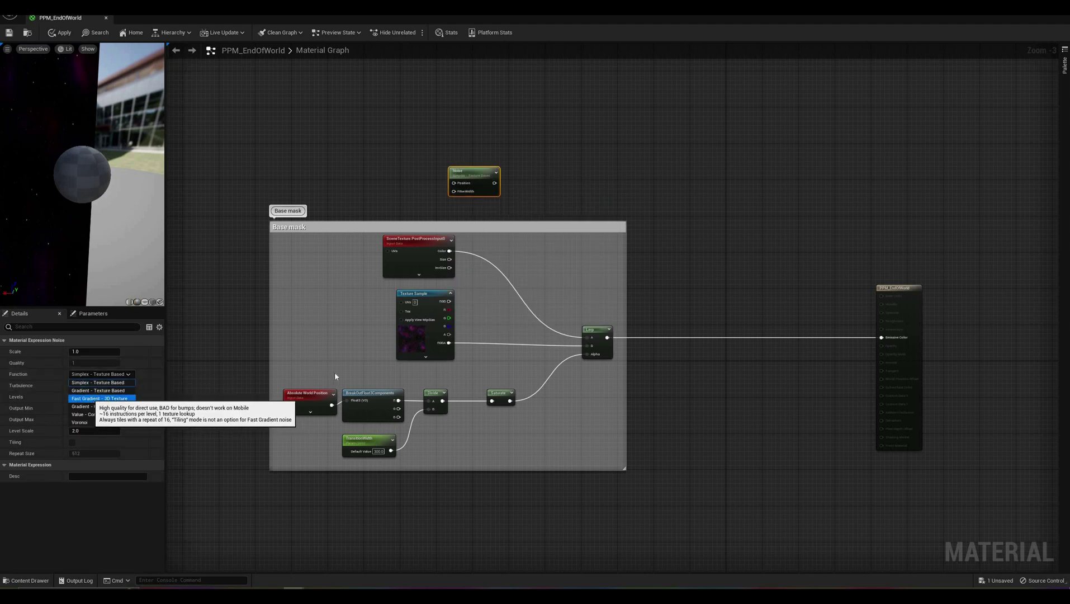
click(100, 398)
Step: Feed Absolute World Position through a new Divide node into Noise's Position input, and move both nodes higher above the comment
drag(332, 405, 454, 182)
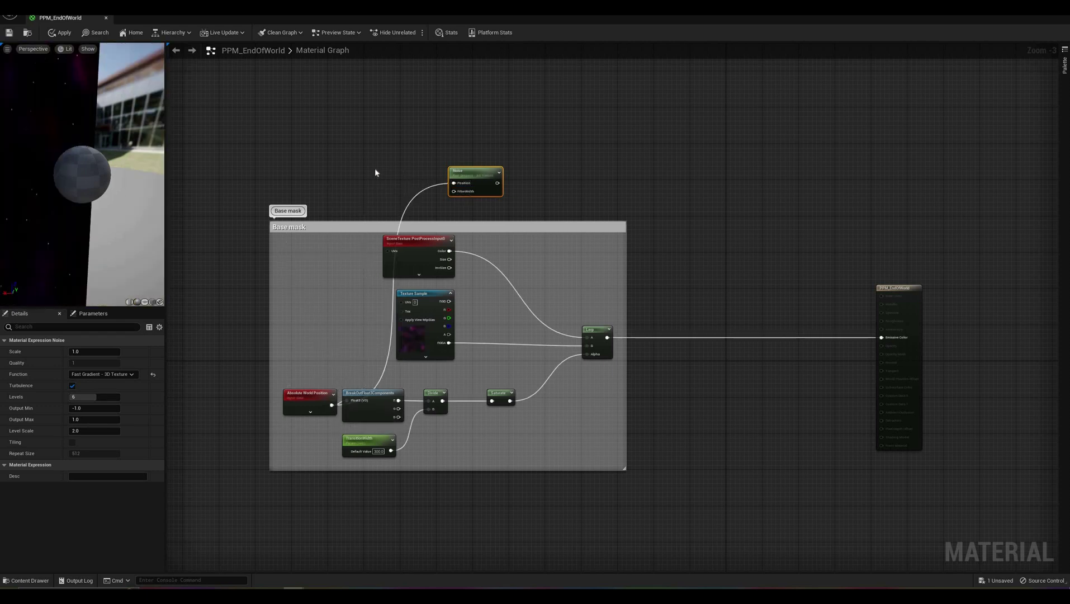
right_click(374, 172)
text(divi)
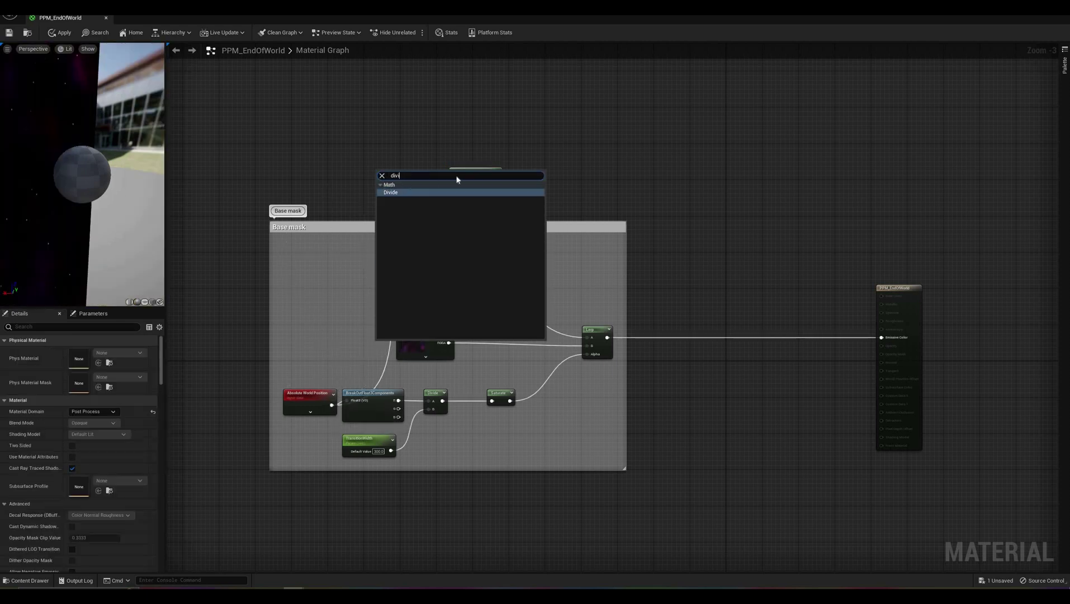
key(Return)
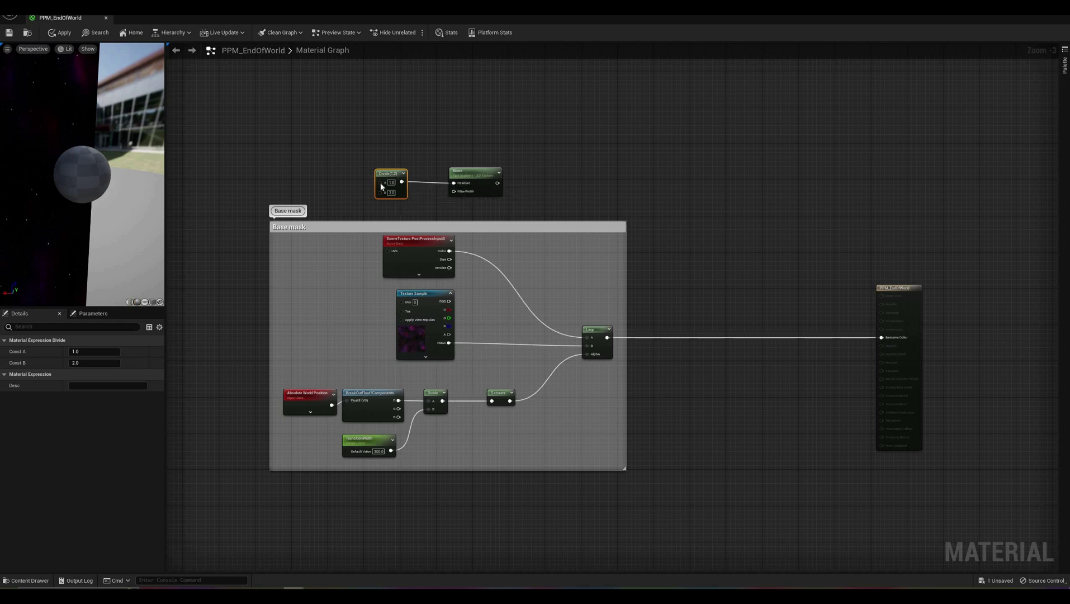
drag(332, 404, 380, 183)
right_drag(454, 217, 408, 261)
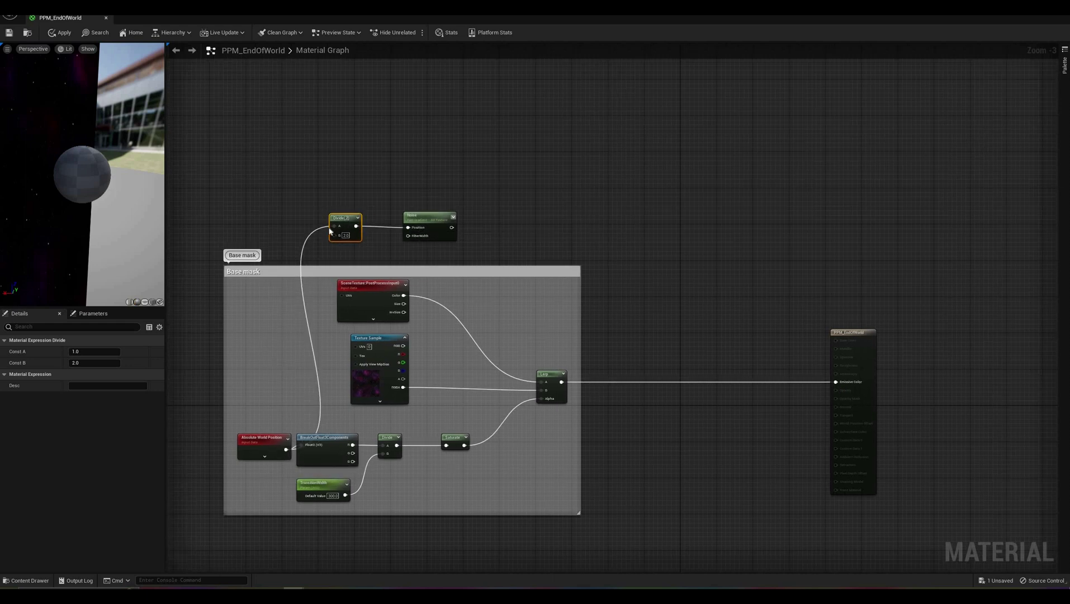
drag(427, 217, 411, 159)
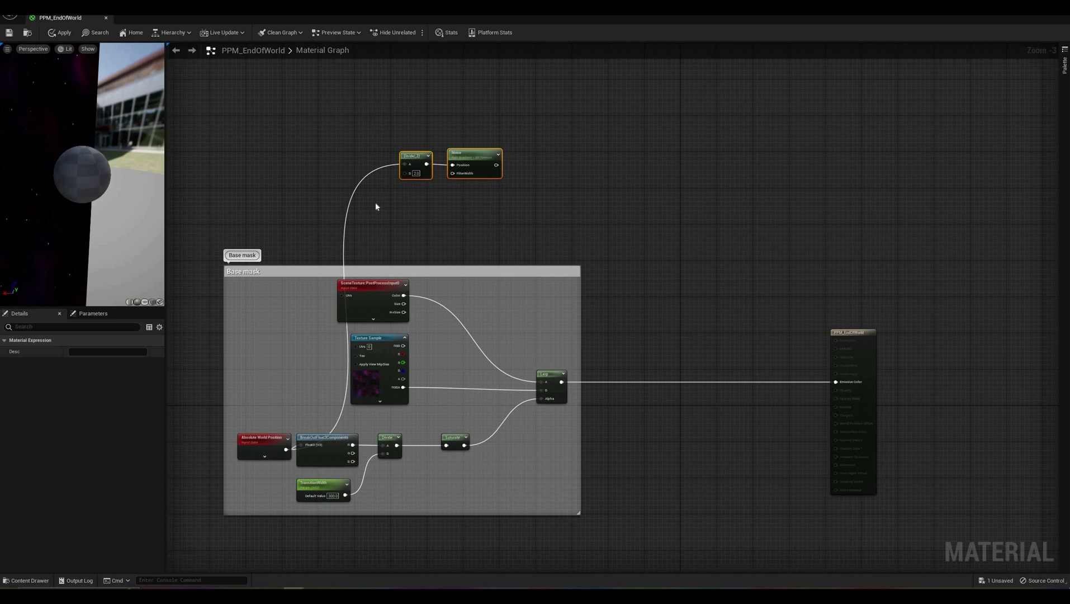
Step: Add a scalar parameter named NoiseScale with default value 1000 and connect it to the new Divide's B input
right_click(376, 203)
text(sca)
key(Return)
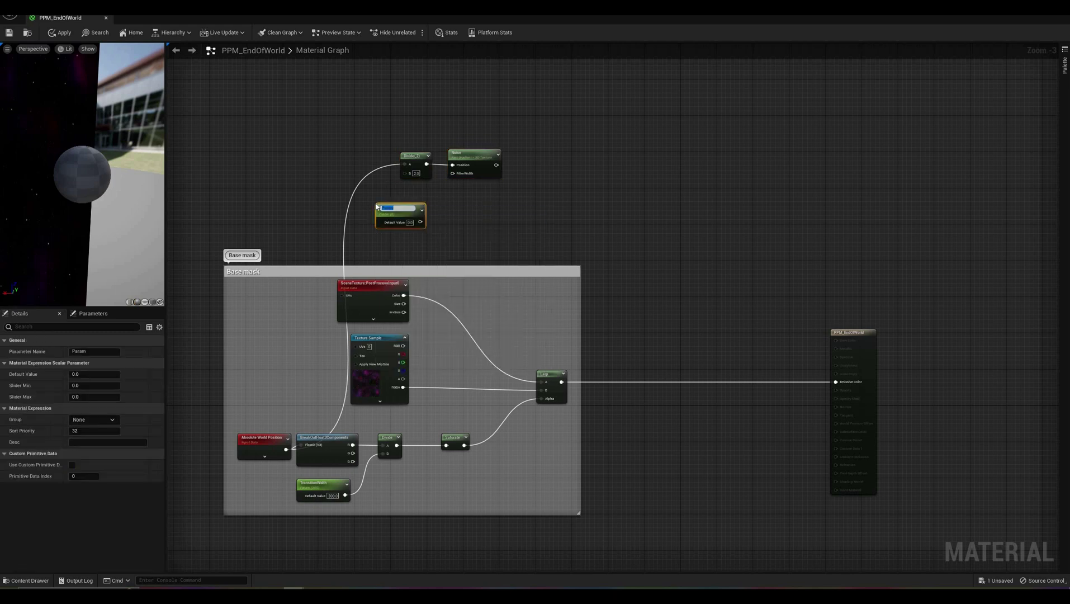
text(NoiseScale)
key(Return)
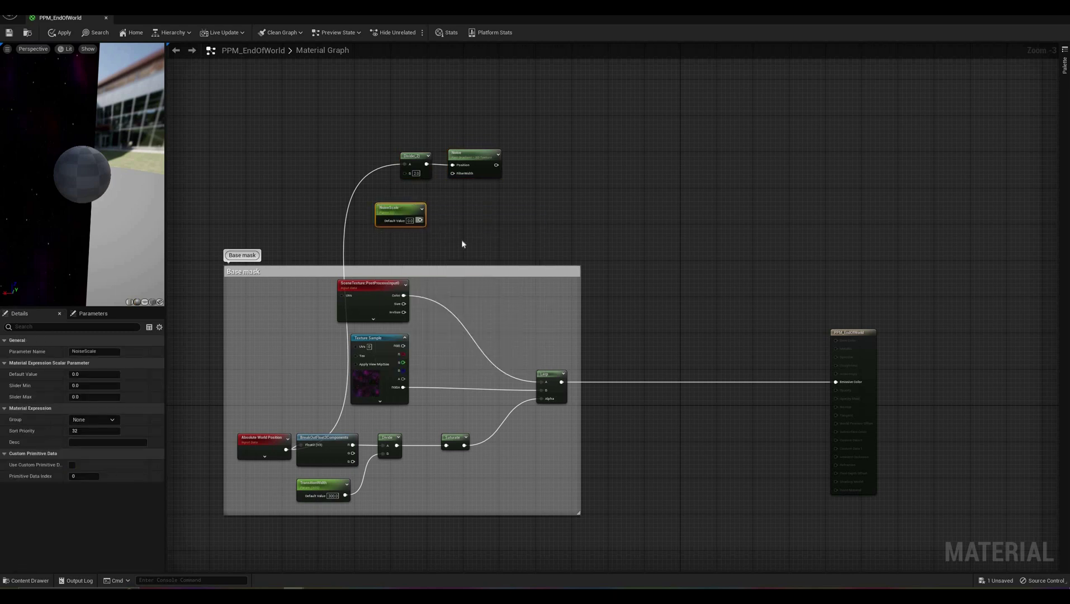
click(410, 221)
drag(427, 220, 404, 173)
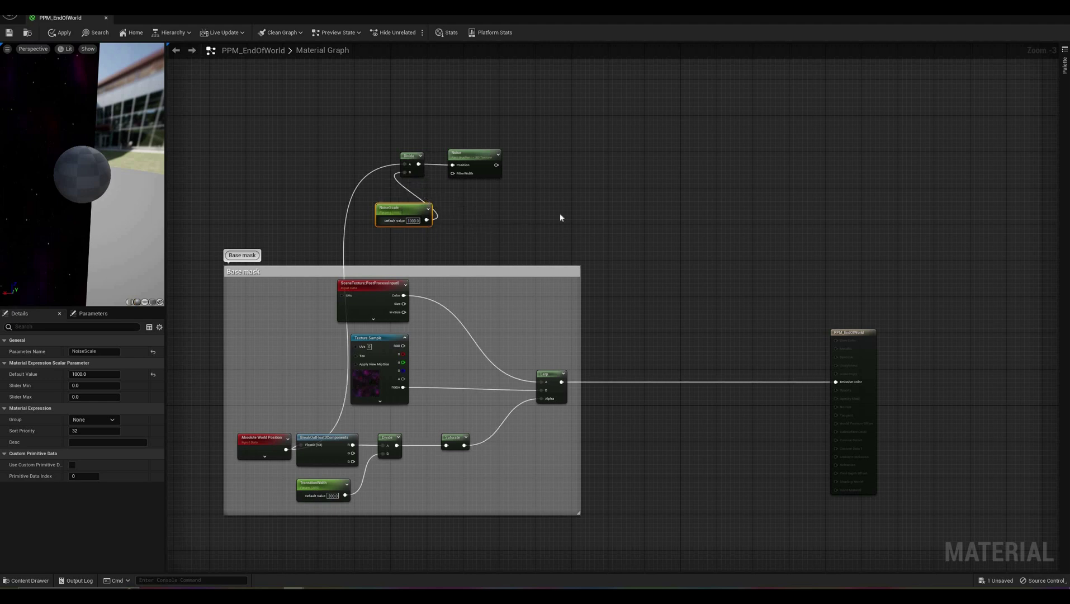
Step: Place NoiseScale directly below its Divide node and move the Noise node closer to Divide
drag(392, 208, 416, 193)
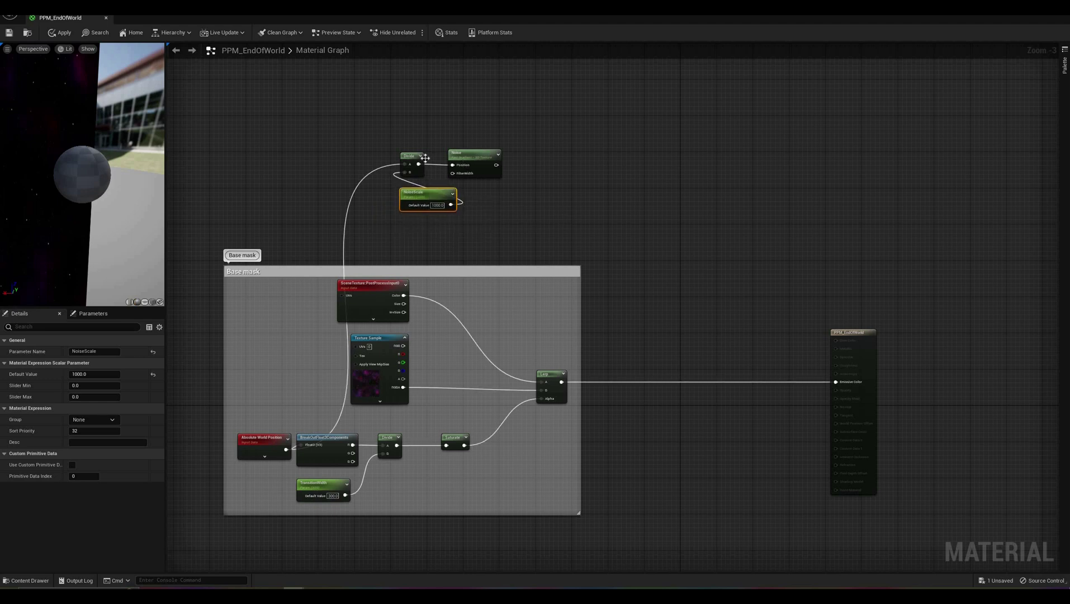
click(428, 155)
right_drag(430, 154, 395, 151)
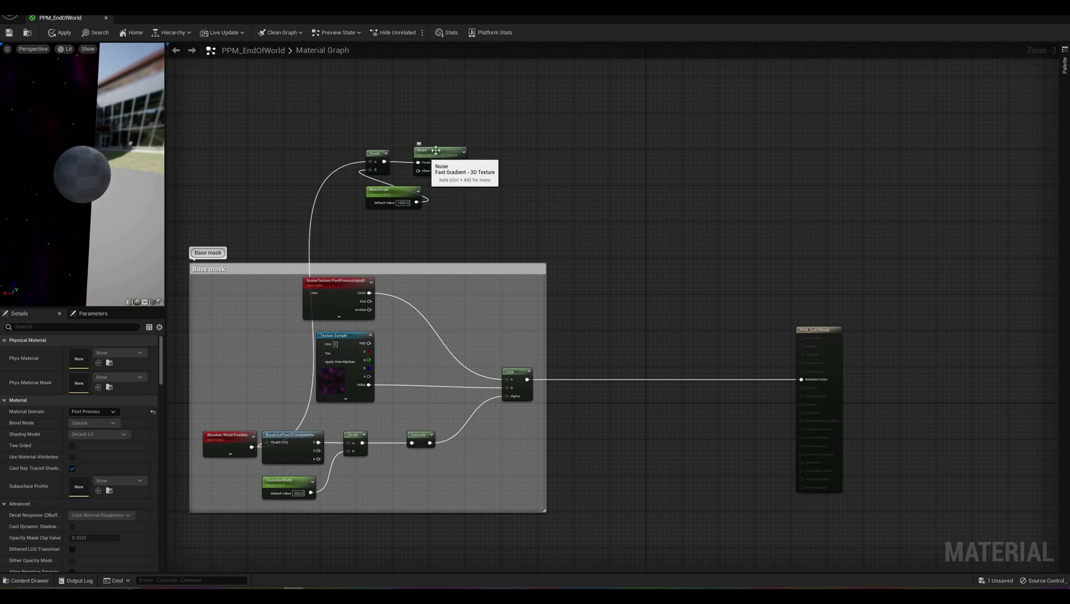
drag(436, 150, 423, 150)
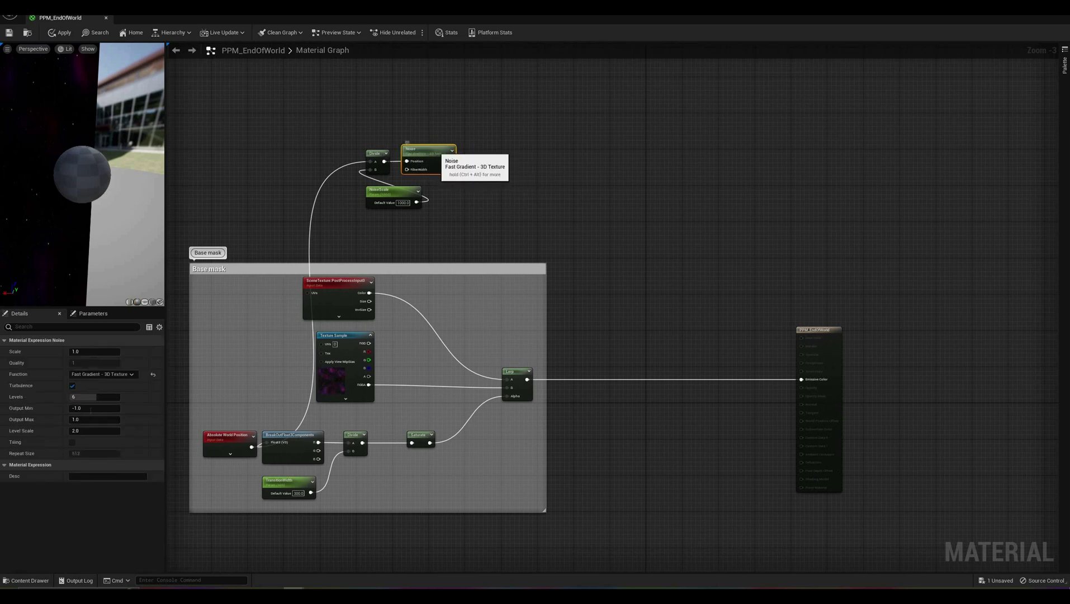
Step: Set the Noise node's Output Min to 0 and add a Saturate node on its output
click(91, 409)
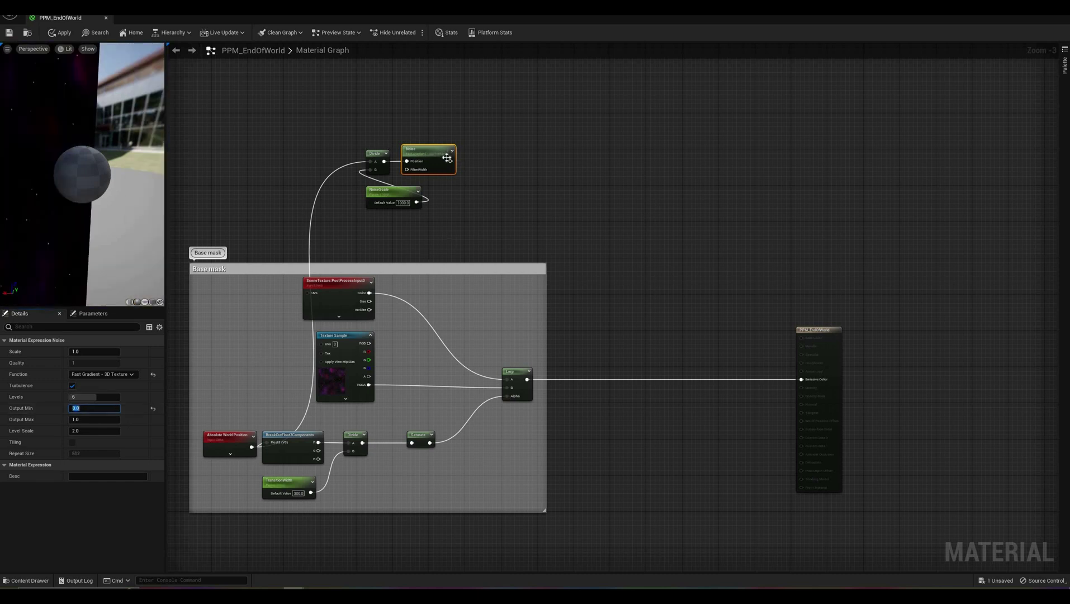
click(470, 163)
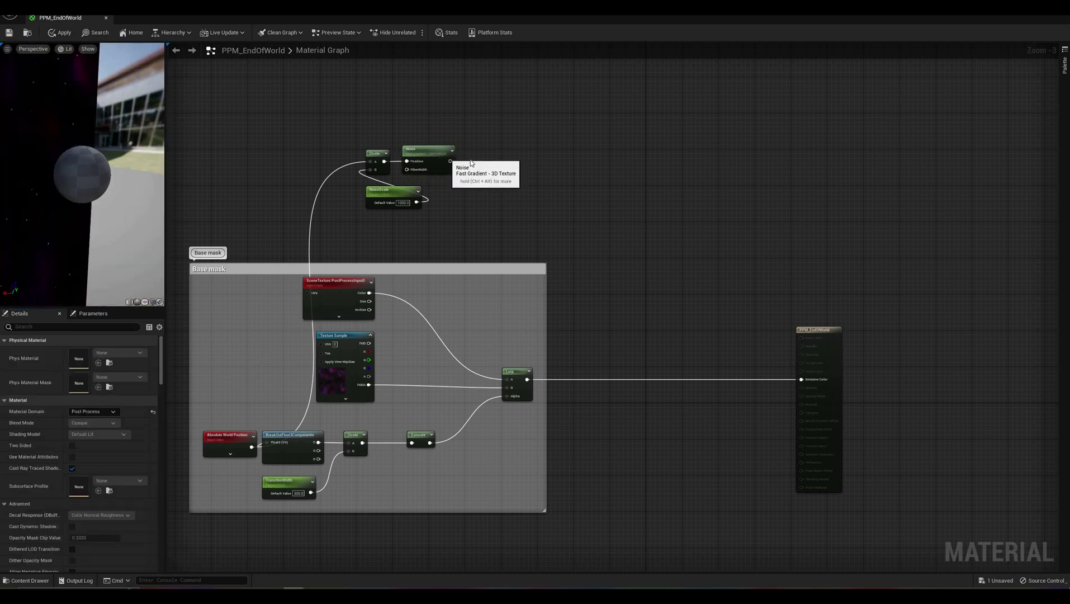
drag(450, 161, 471, 162)
text(sat)
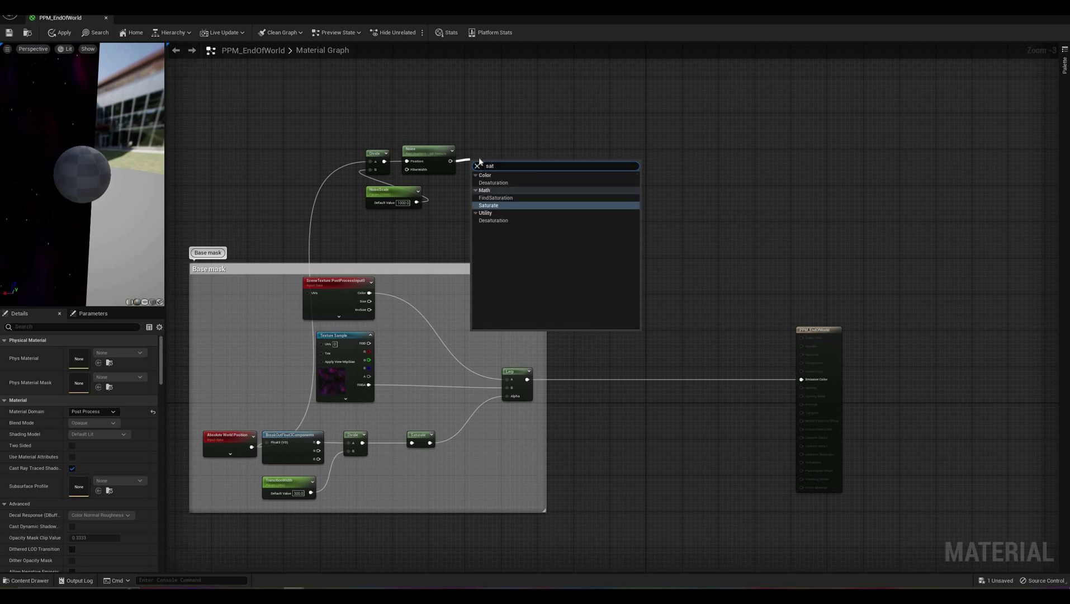
key(Return)
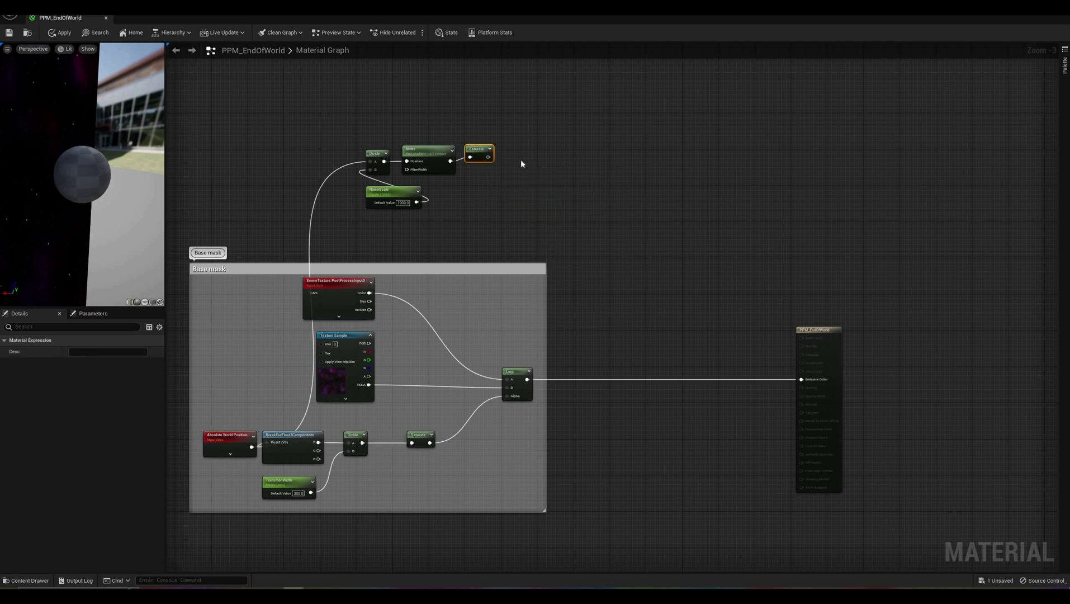
Step: Add a Step node beside the noise's Saturate node and connect that Saturate output to Step's Y input
click(521, 163)
right_click(521, 163)
text(ste)
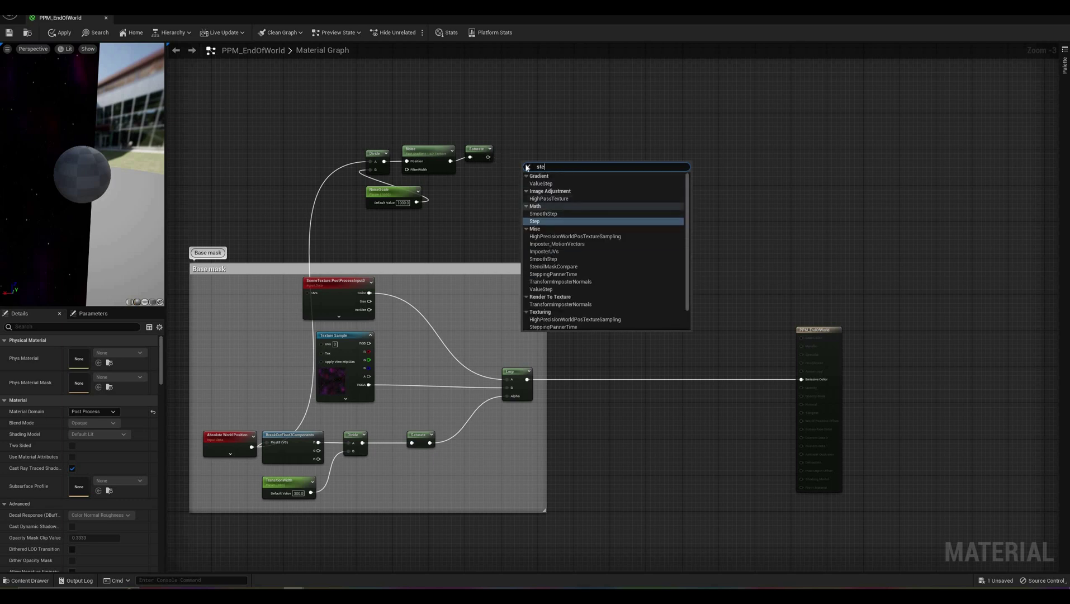
key(Return)
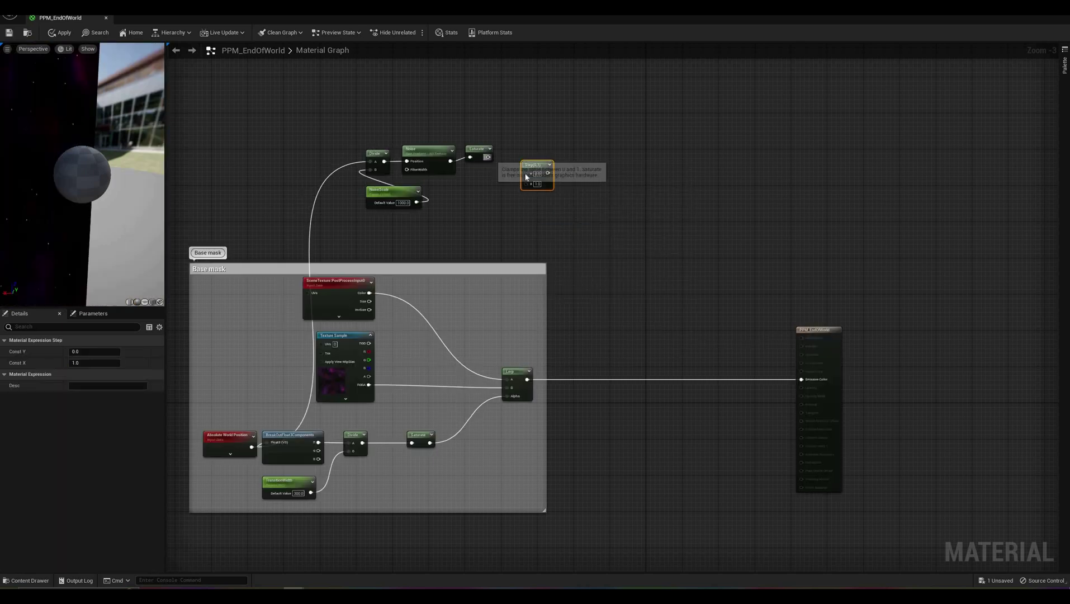
drag(489, 157, 515, 150)
Step: Connect the Base mask's Saturate output to Step's X input, and Step's output to Lerp's Alpha
right_drag(524, 282, 567, 249)
drag(472, 409, 553, 132)
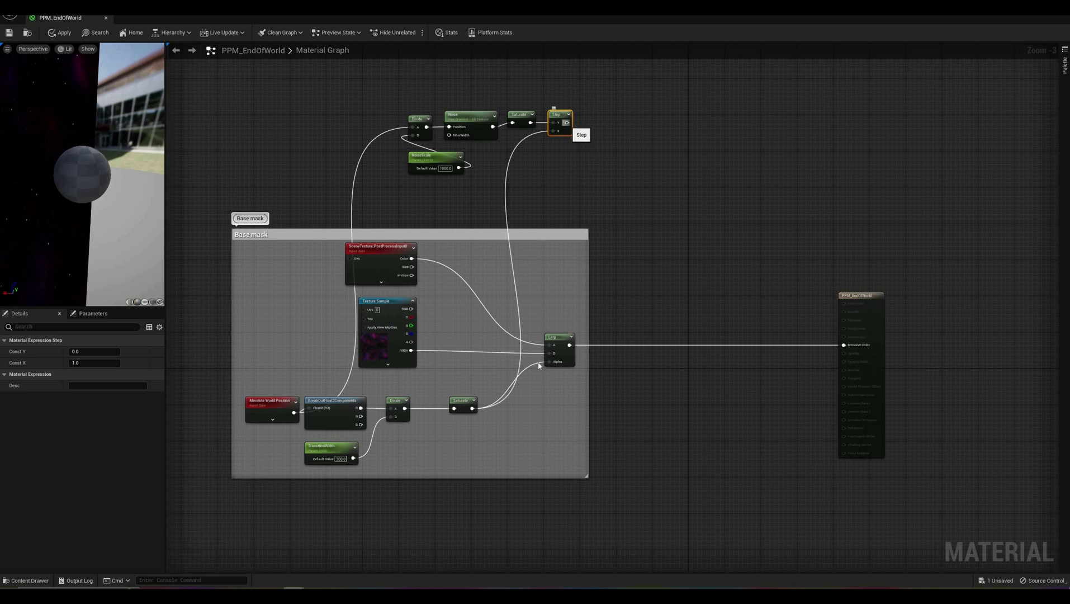
drag(567, 123, 550, 362)
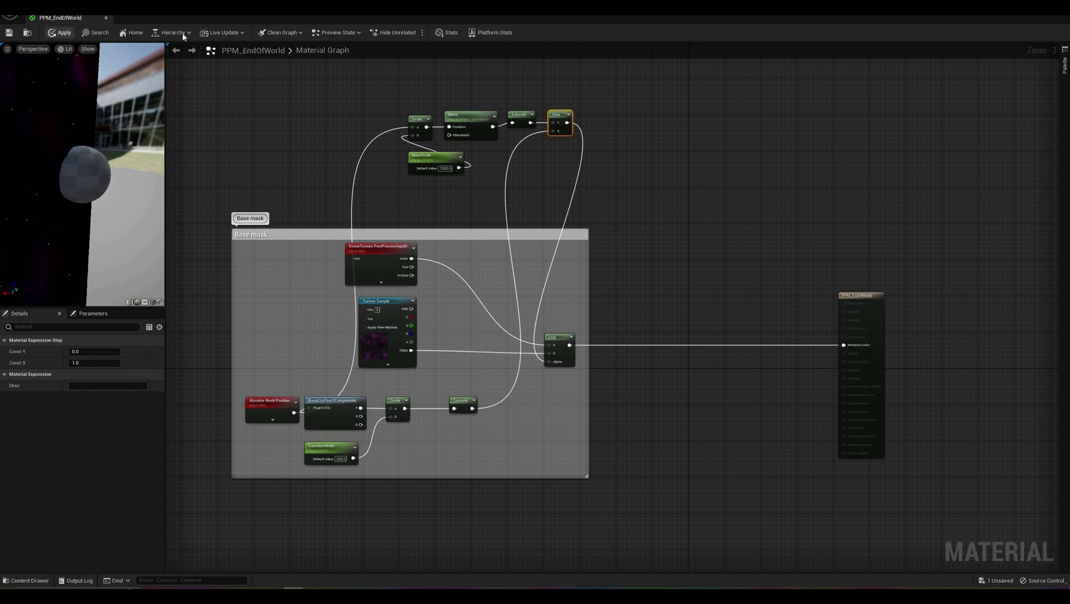
Step: Save the material and shrink its editor window to examine the noise-shaped transition edge in the level
click(61, 33)
key(ctrl+s)
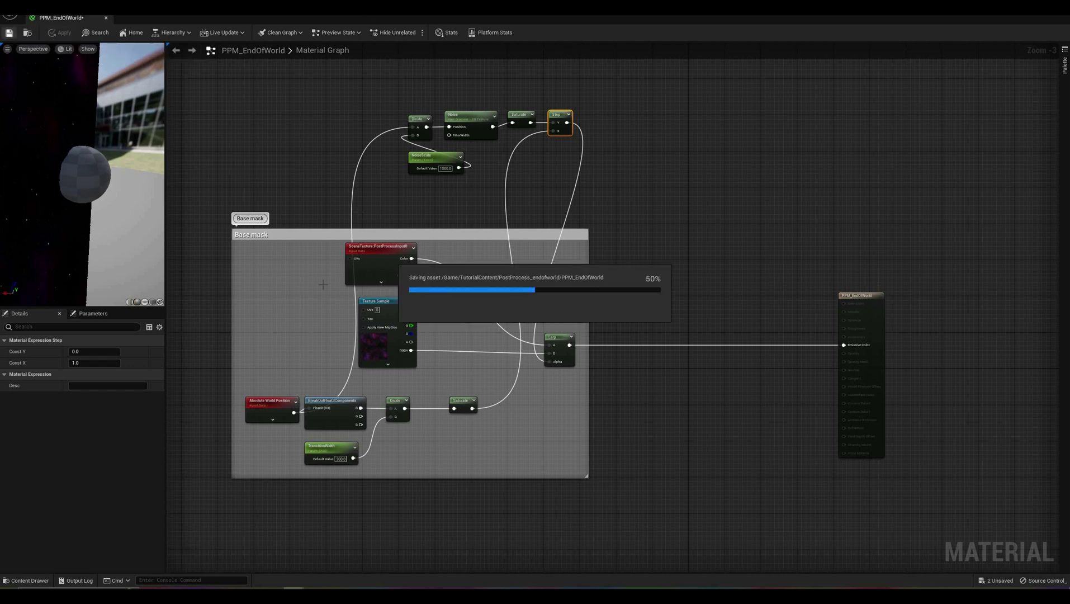
double_click(526, 18)
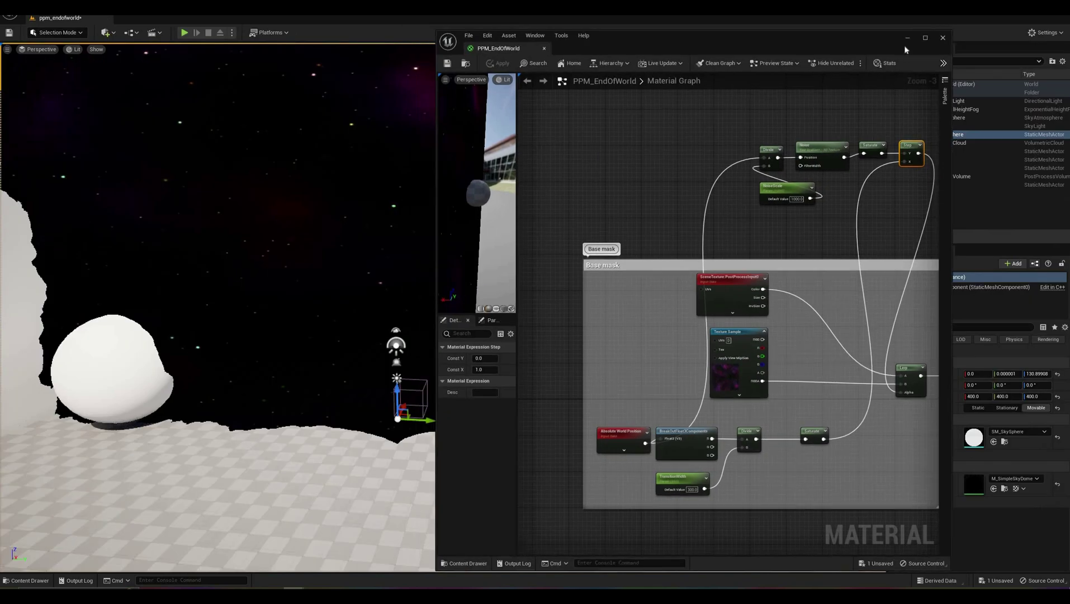
right_drag(235, 308, 162, 308)
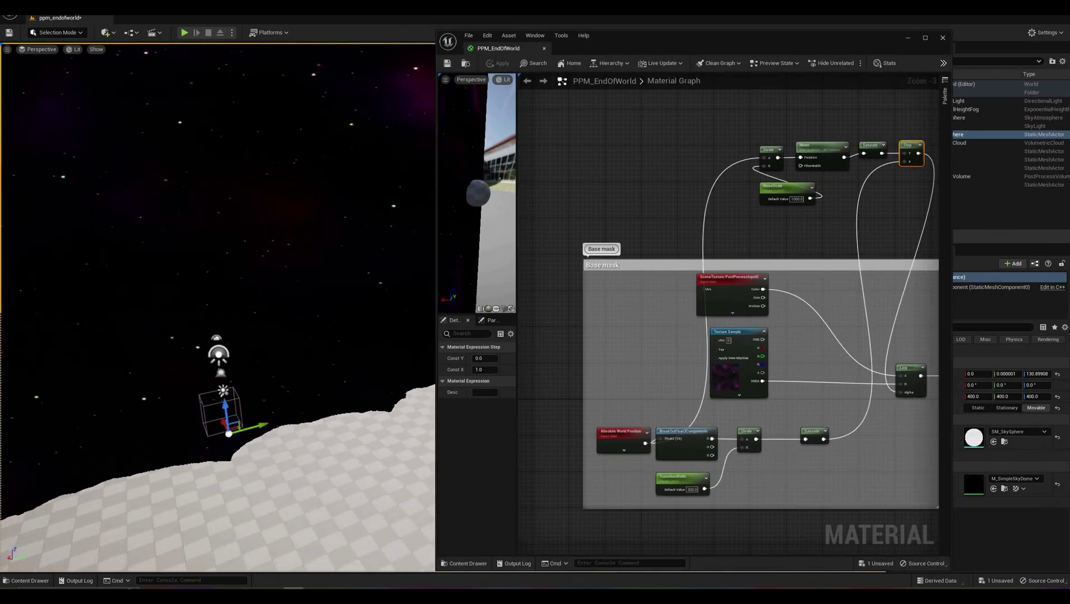
right_drag(235, 307, 337, 575)
Step: Set NoiseScale's default value to 100 and apply the change to the material
key(alt+Tab)
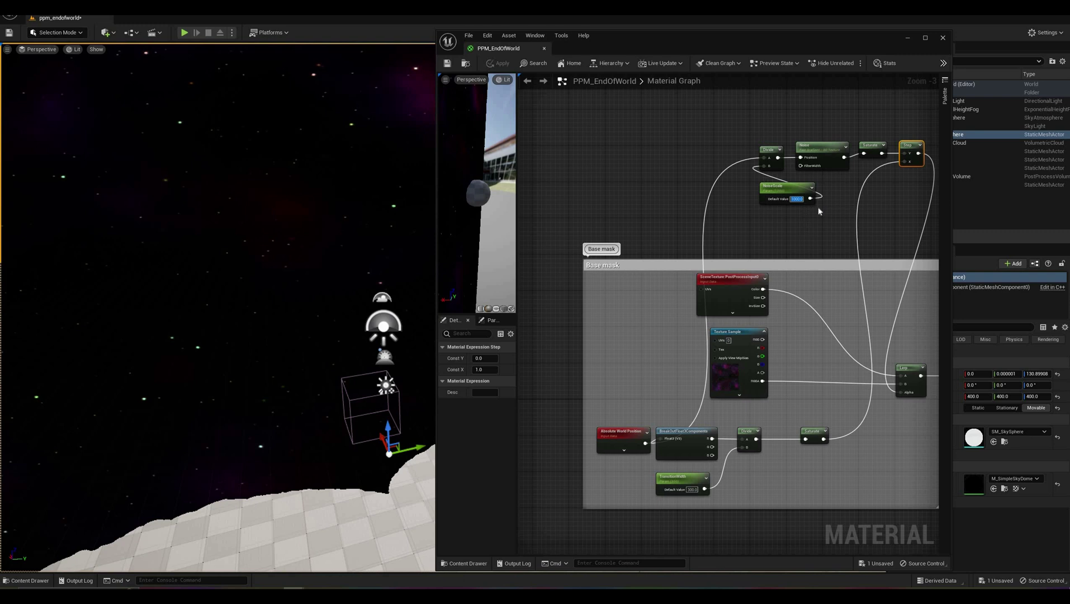
click(797, 199)
click(497, 63)
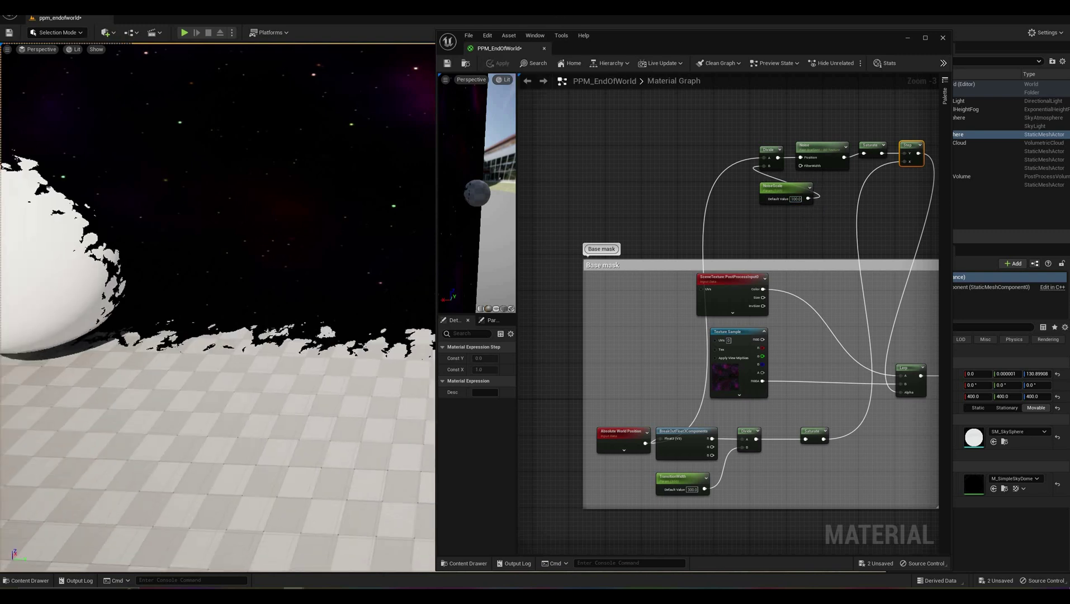
Step: Set the default values of NoiseScale and TransitionWidth to 500, applying each change and checking the edge in the level
right_drag(218, 308, 396, 282)
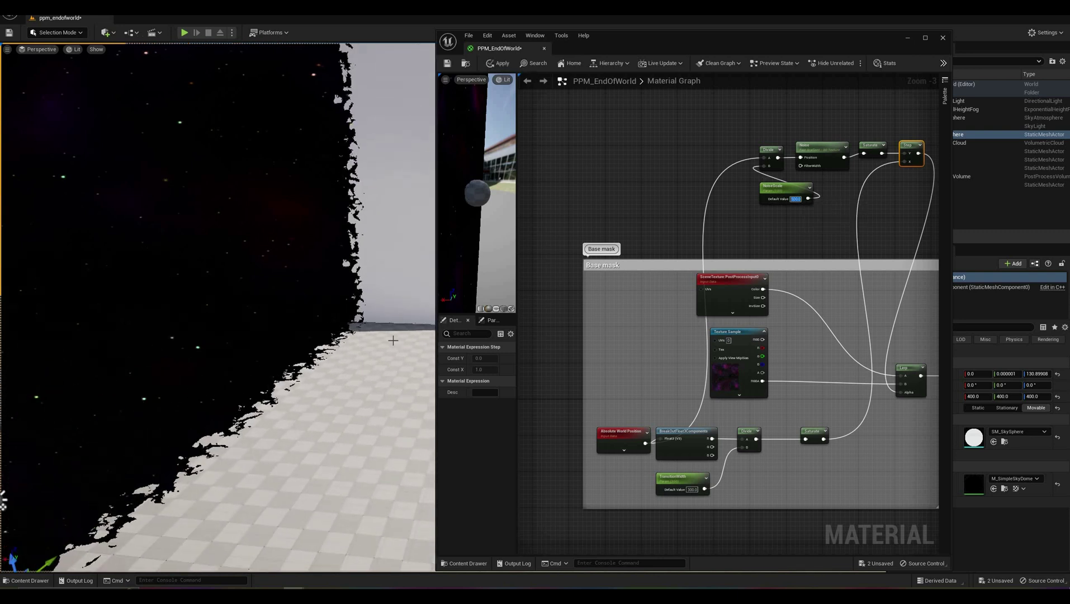
click(498, 63)
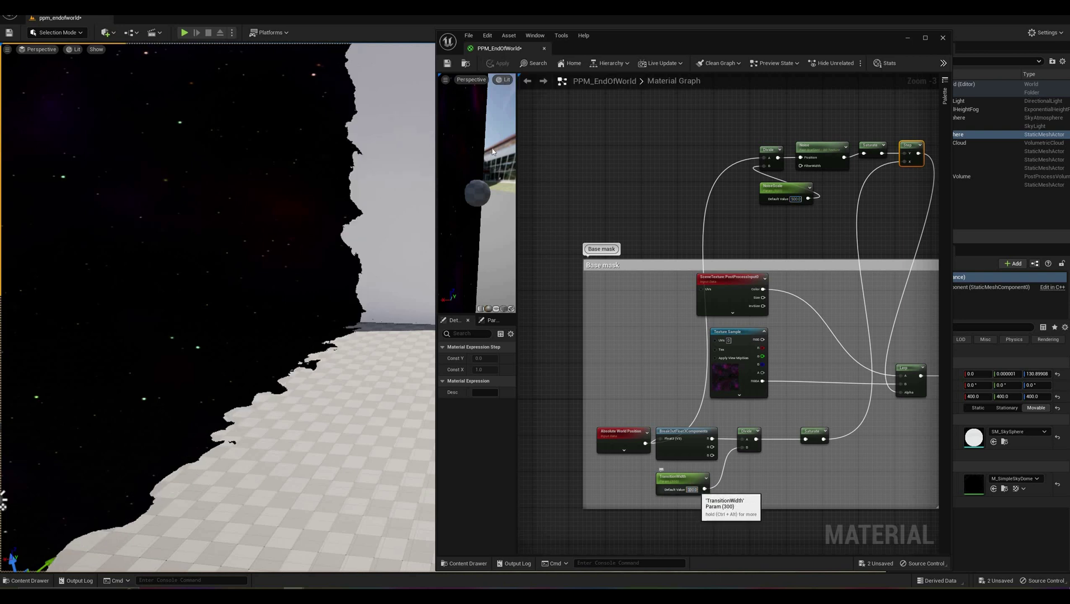
click(496, 63)
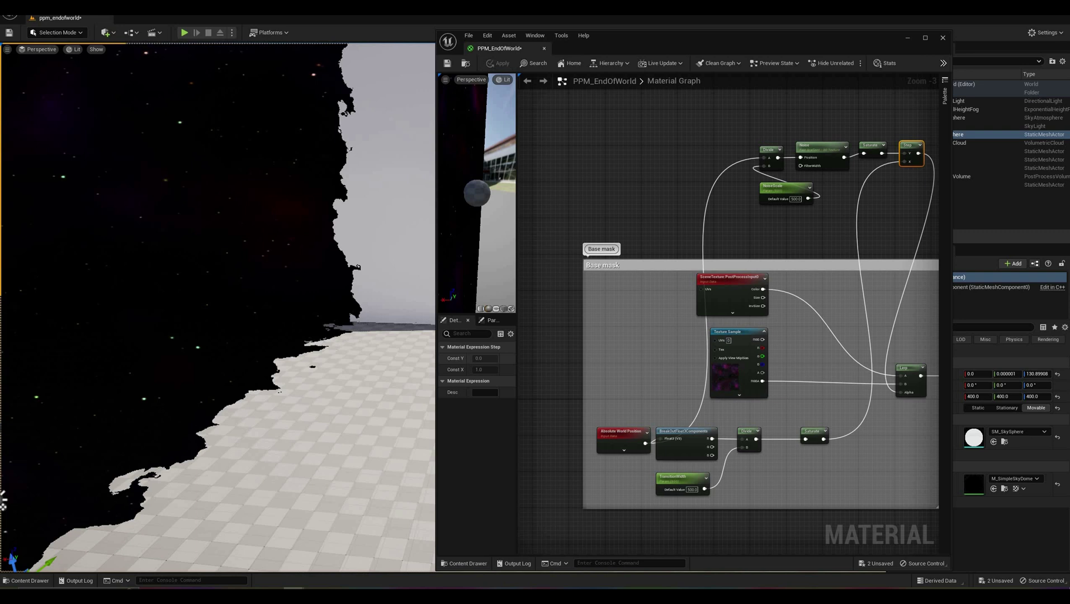
right_drag(284, 304, 123, 299)
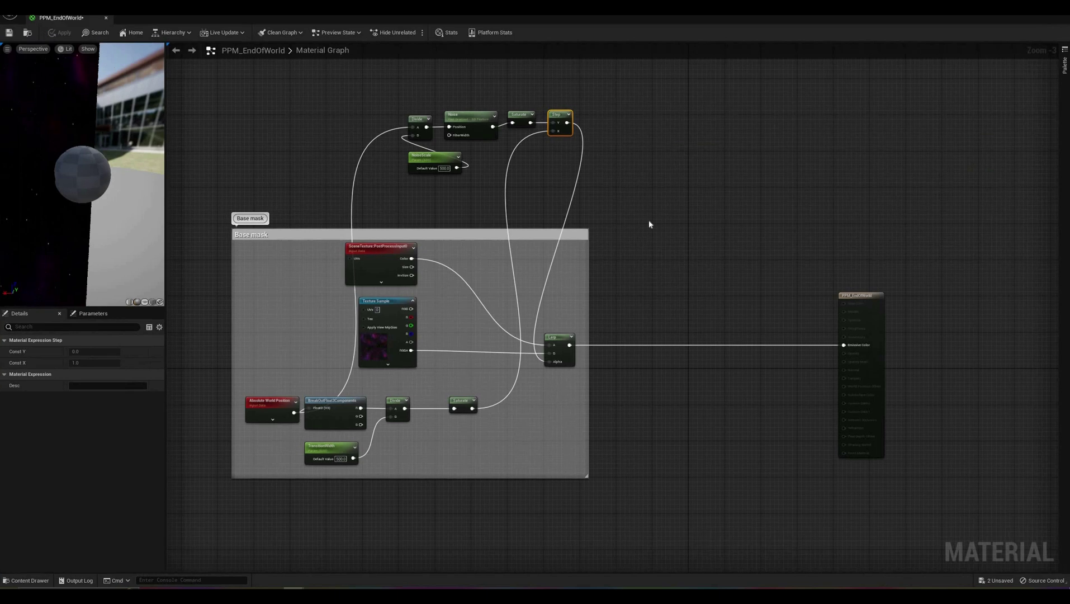
Step: Group the noise nodes above the Base mask in a comment titled Edge noise and save the material
right_drag(615, 175, 686, 248)
drag(382, 143, 673, 243)
right_click(673, 243)
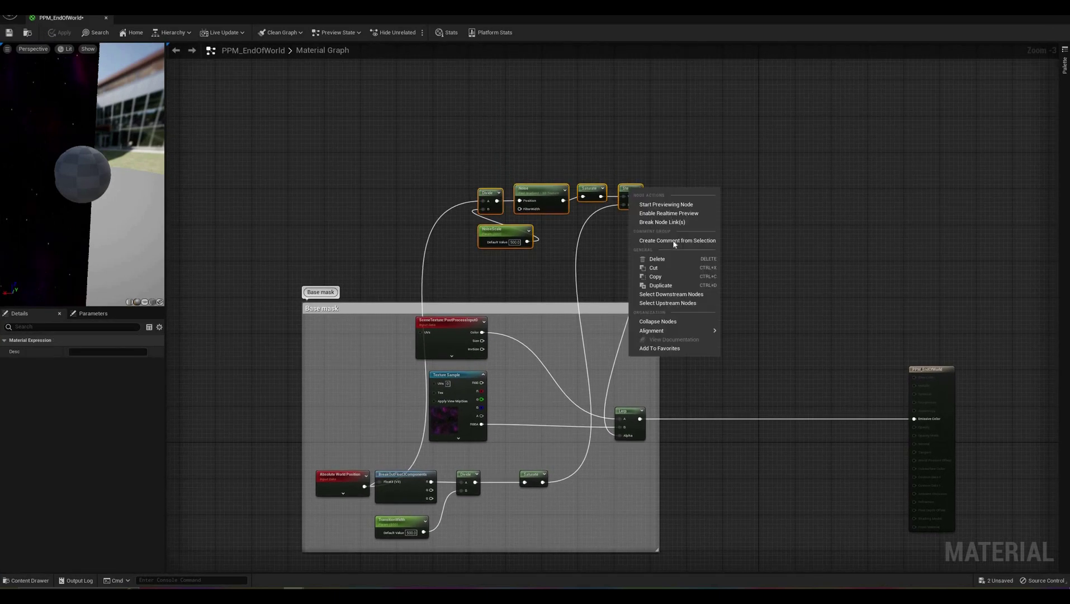
click(674, 241)
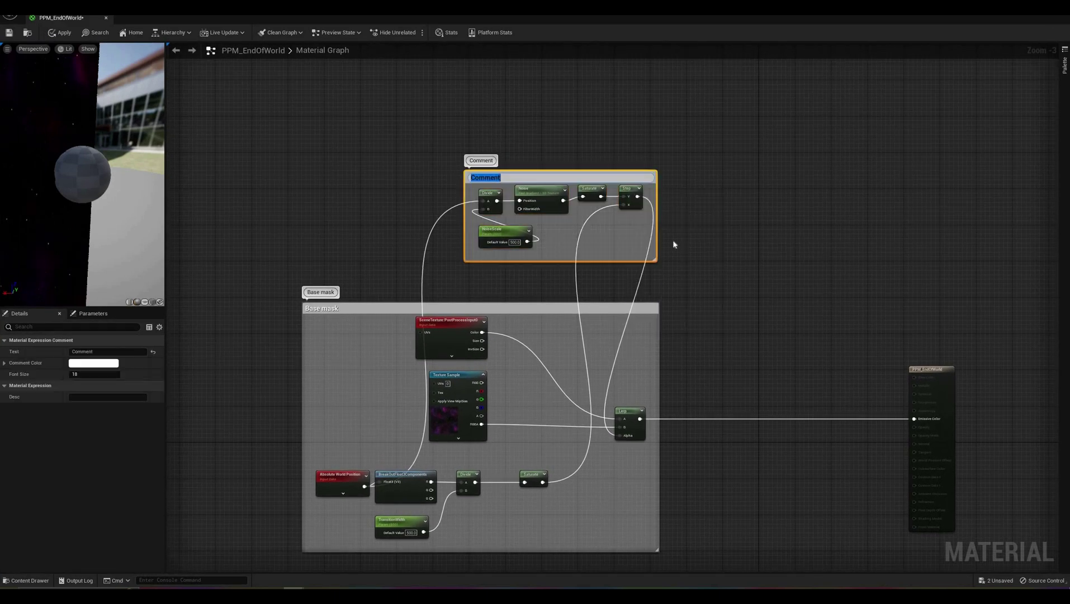
text(Edge noise)
key(Return)
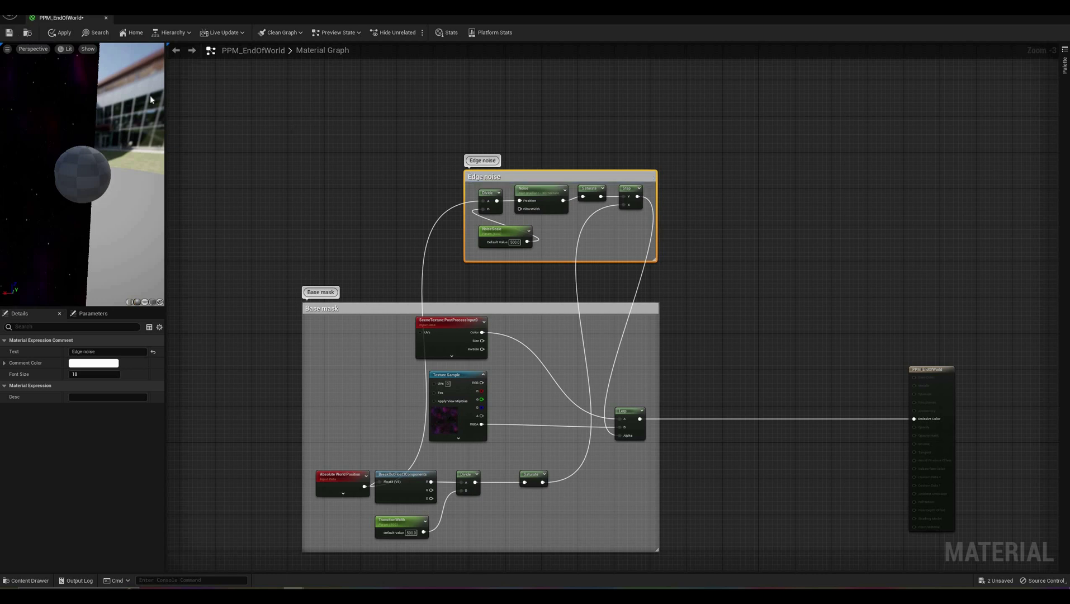
key(ctrl+s)
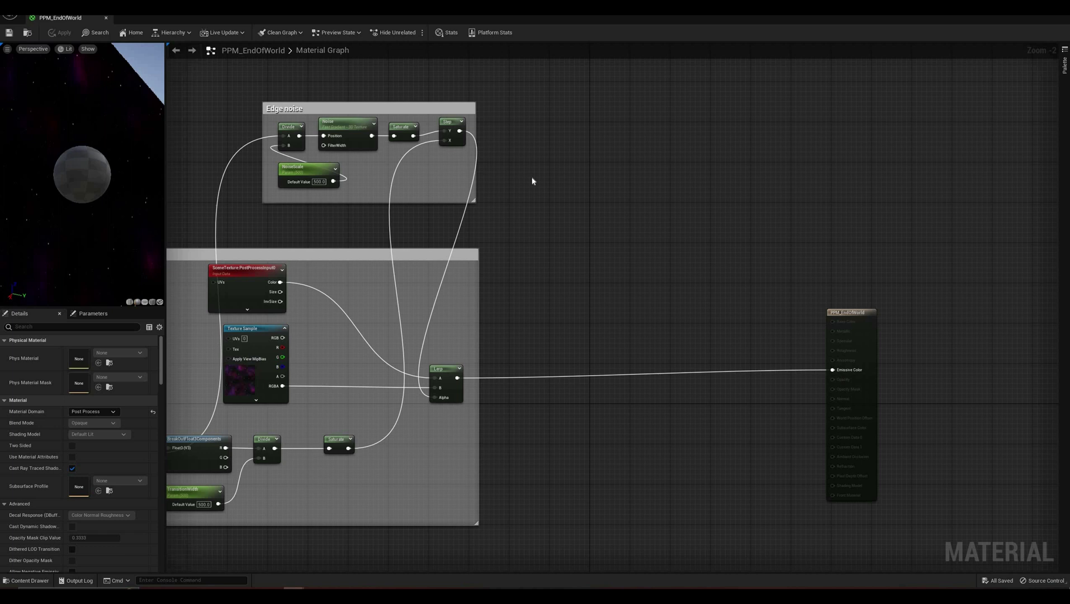
Step: Create an Add node beyond the Edge noise group, fed by the noise's Saturate output on input A
right_drag(532, 181, 586, 200)
drag(514, 150, 624, 264)
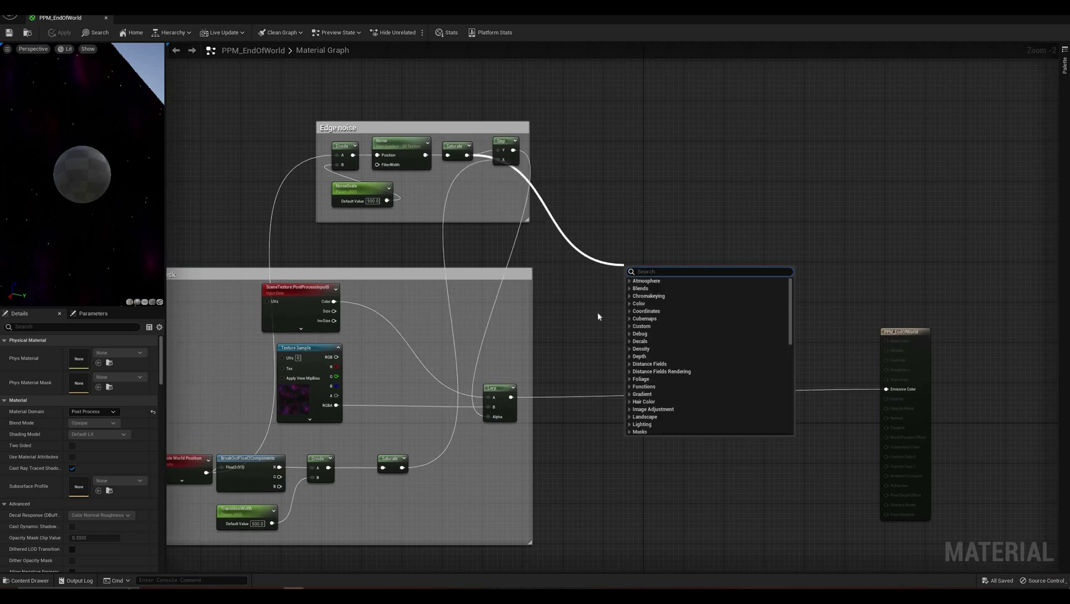
text(add)
key(Return)
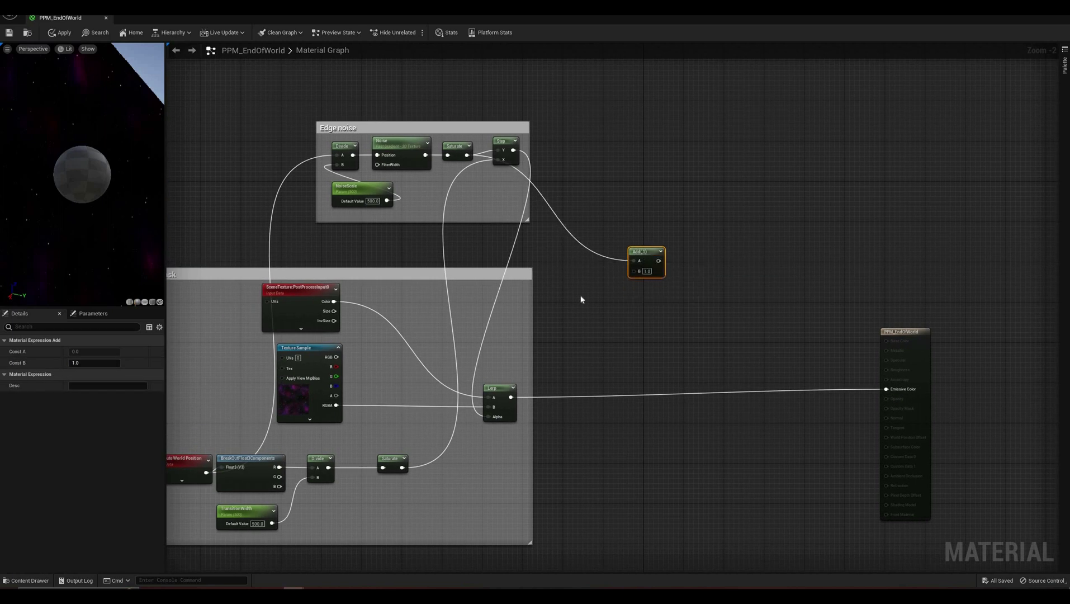
Step: Create a scalar parameter named BandWidth with a default value of 0.1 below the Add node
right_click(581, 299)
text(scala)
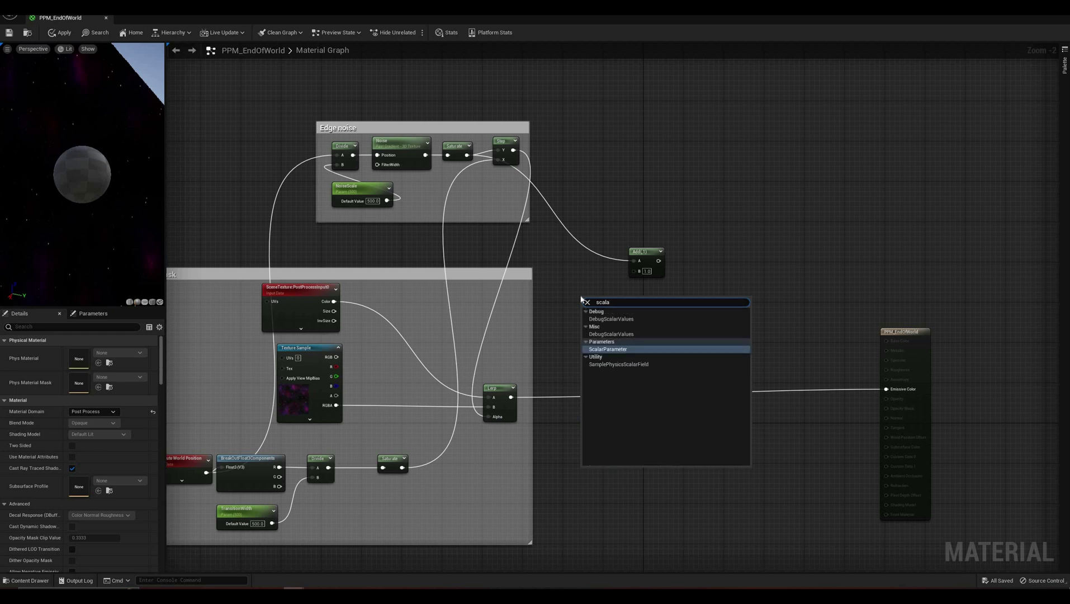
key(Return)
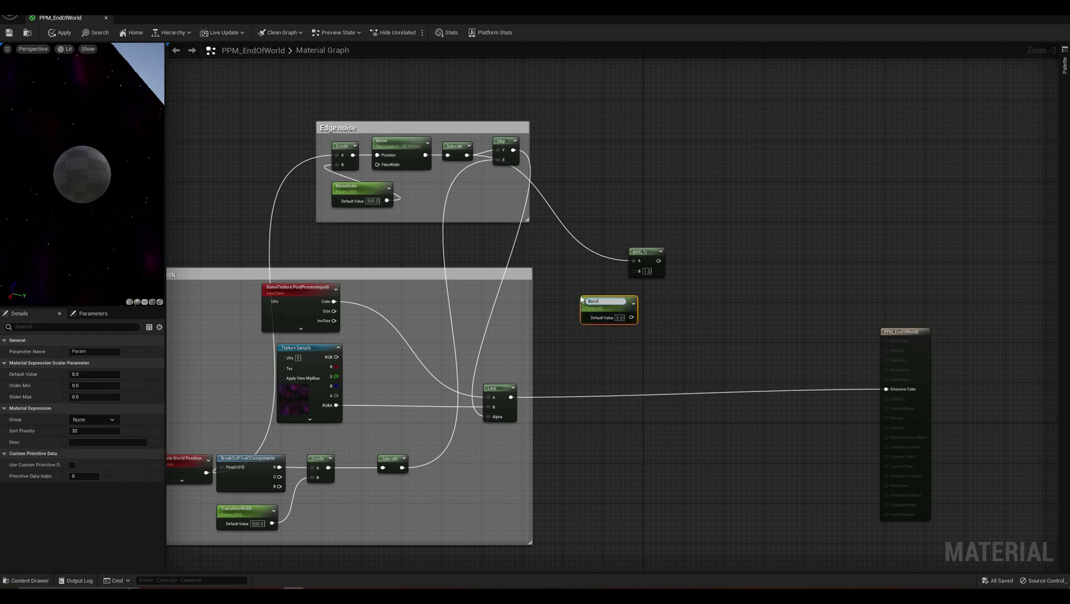
text(BandWidth)
key(Tab)
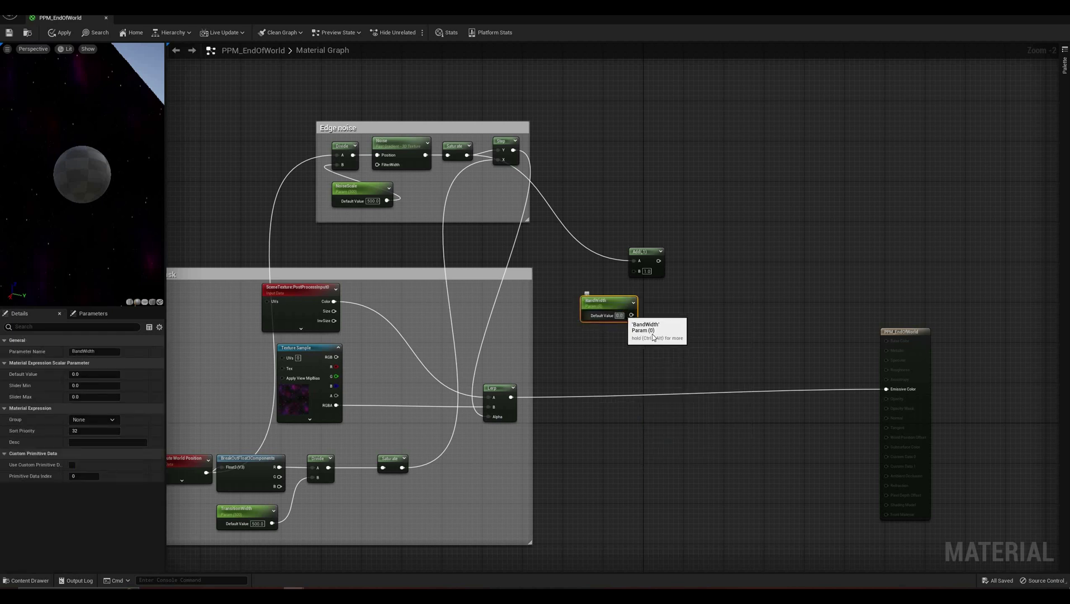
Step: Connect BandWidth to Add's B input and chain a Saturate node and a Step node after Add
drag(631, 315, 711, 262)
text(saturate)
key(Return)
text(step)
key(Return)
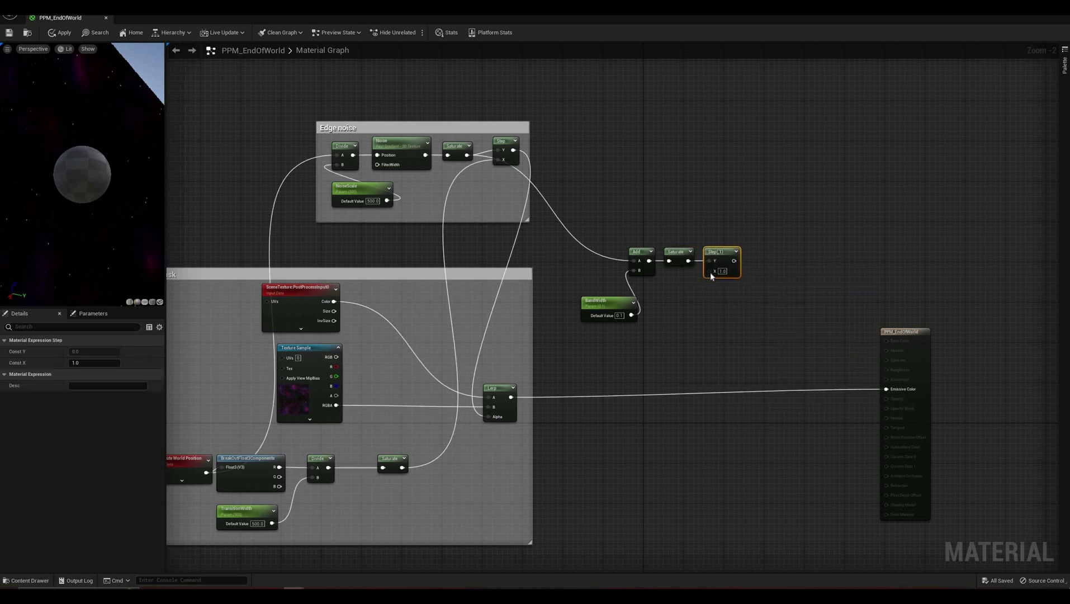
Step: Connect the Base mask's Saturate output to the X input of the new Step node
right_drag(493, 433, 543, 407)
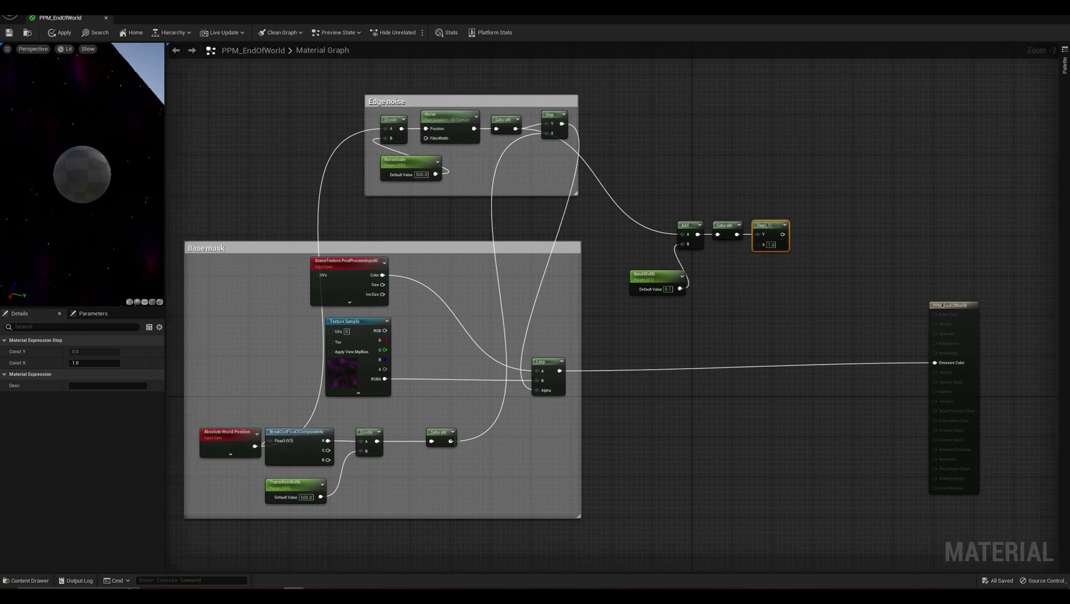
drag(709, 270, 402, 468)
right_drag(703, 273, 638, 305)
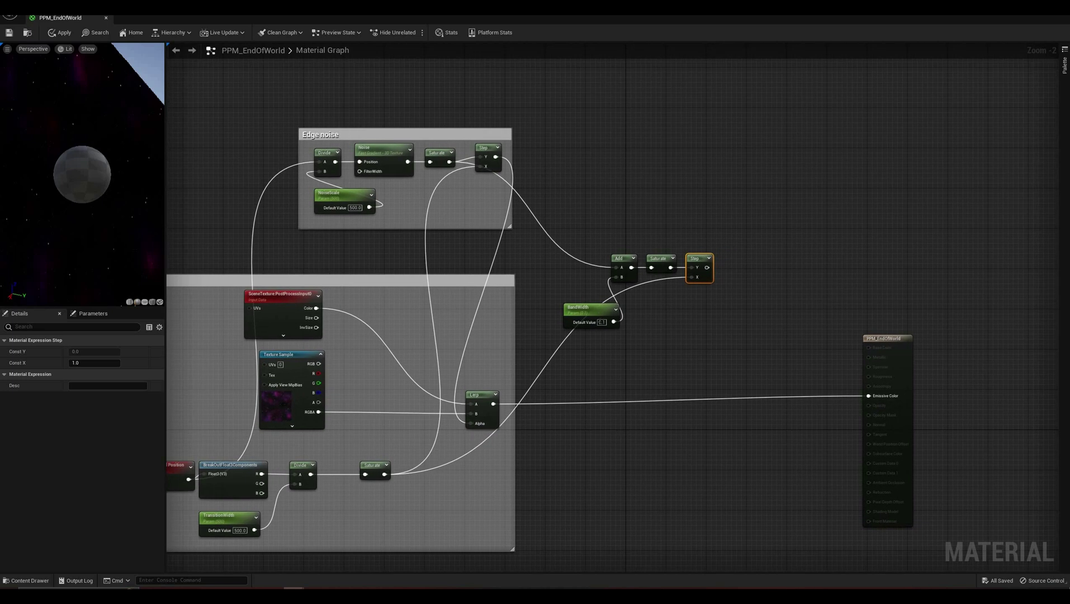
Step: Add a Subtract node with the Edge noise Step on input A and the new Step on input B
right_drag(690, 219, 654, 215)
right_click(689, 222)
text(sub)
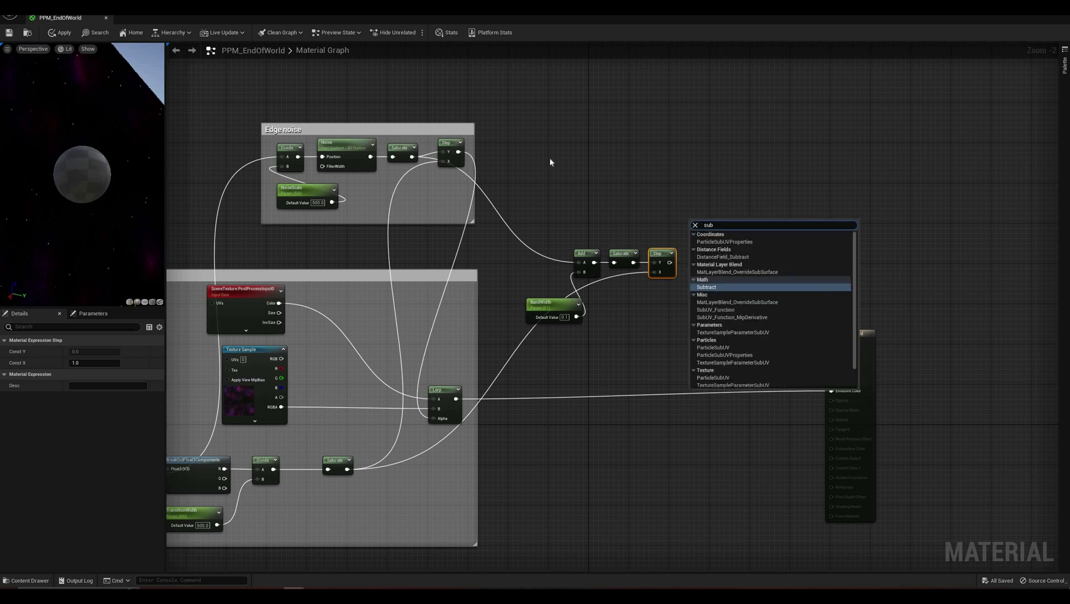
key(Return)
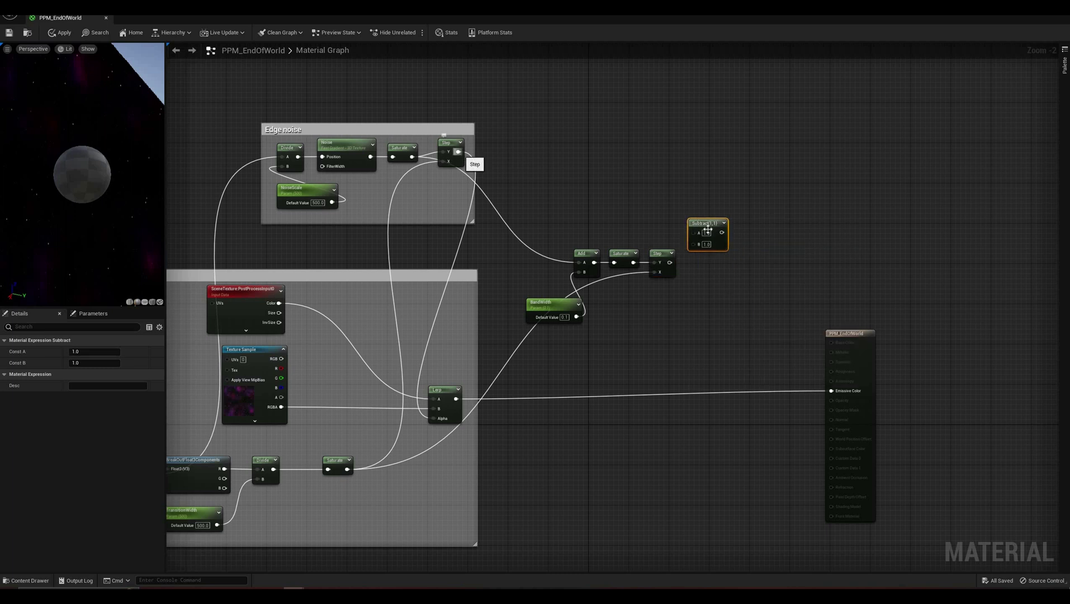
drag(458, 152, 717, 220)
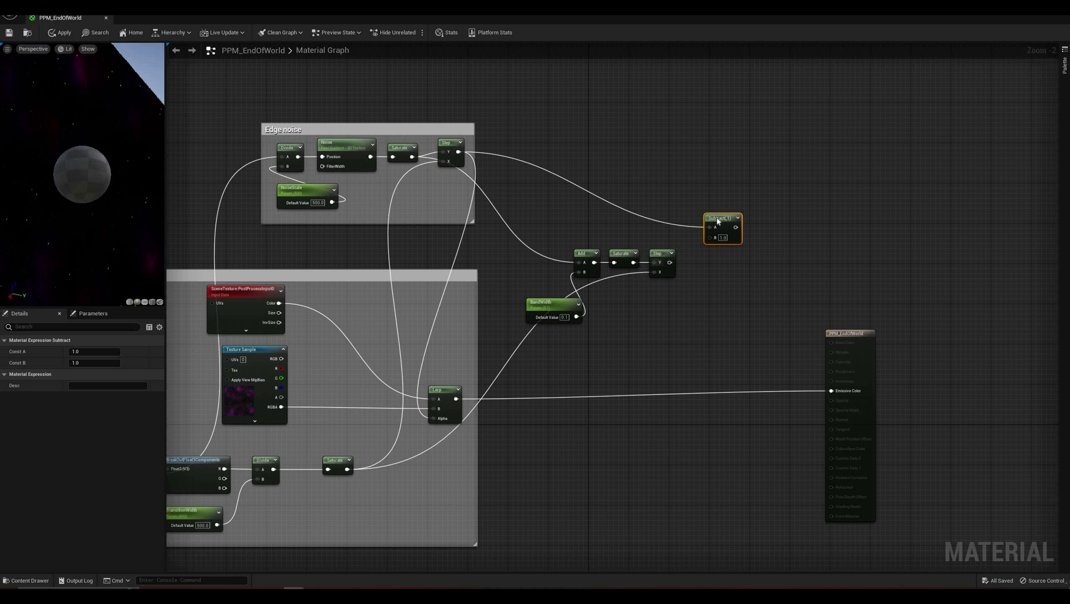
drag(719, 221, 701, 238)
click(646, 143)
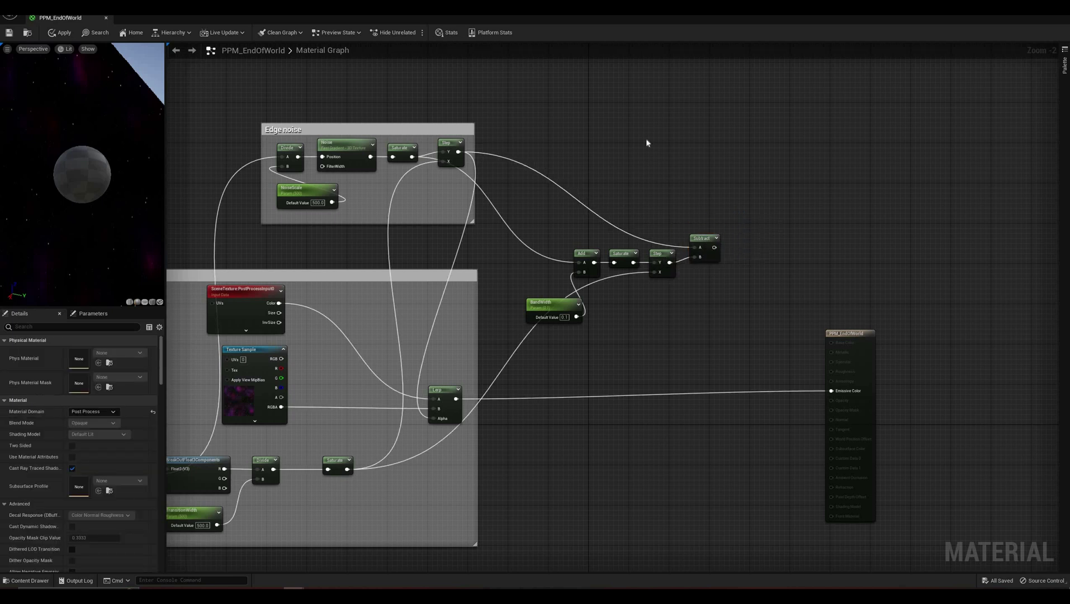
Step: Create a vector parameter named BandColor above the Subtract node and give it a pinkish-red default color
right_click(647, 143)
text(vector pa)
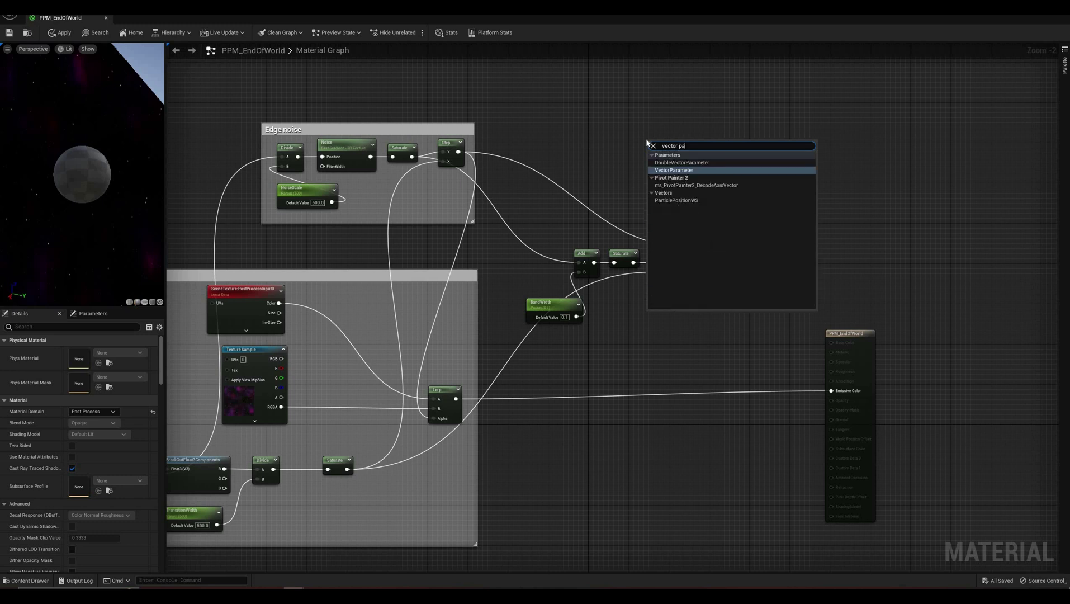
key(Return)
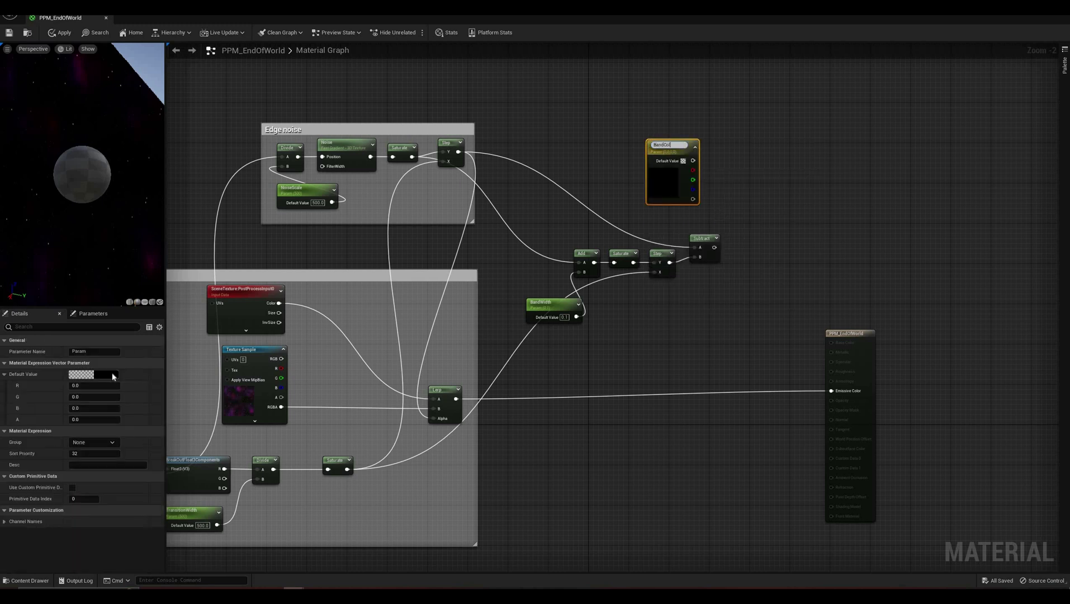
click(614, 338)
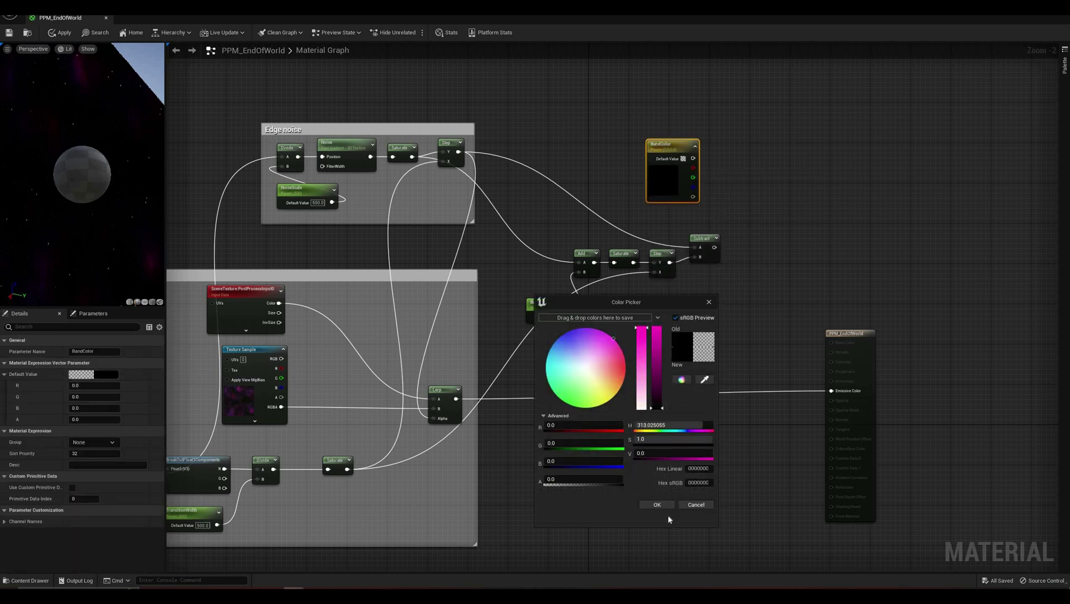
drag(741, 251, 712, 247)
click(657, 504)
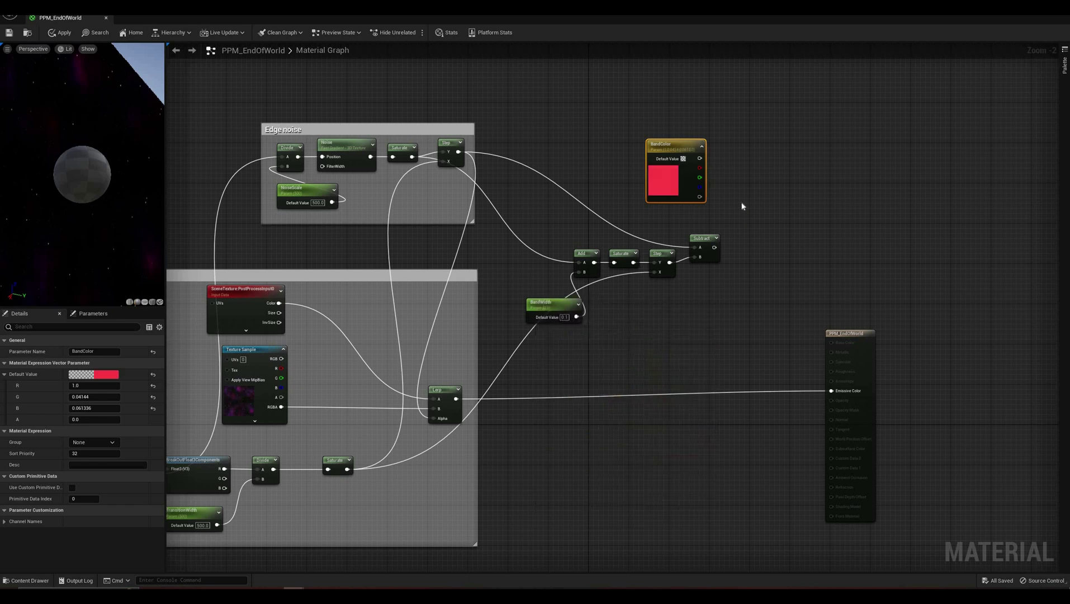
Step: Add a Multiply node taking BandColor on A and Subtract's output on B, and tidy its position beside Subtract
click(759, 243)
right_click(743, 204)
text(mul)
click(758, 228)
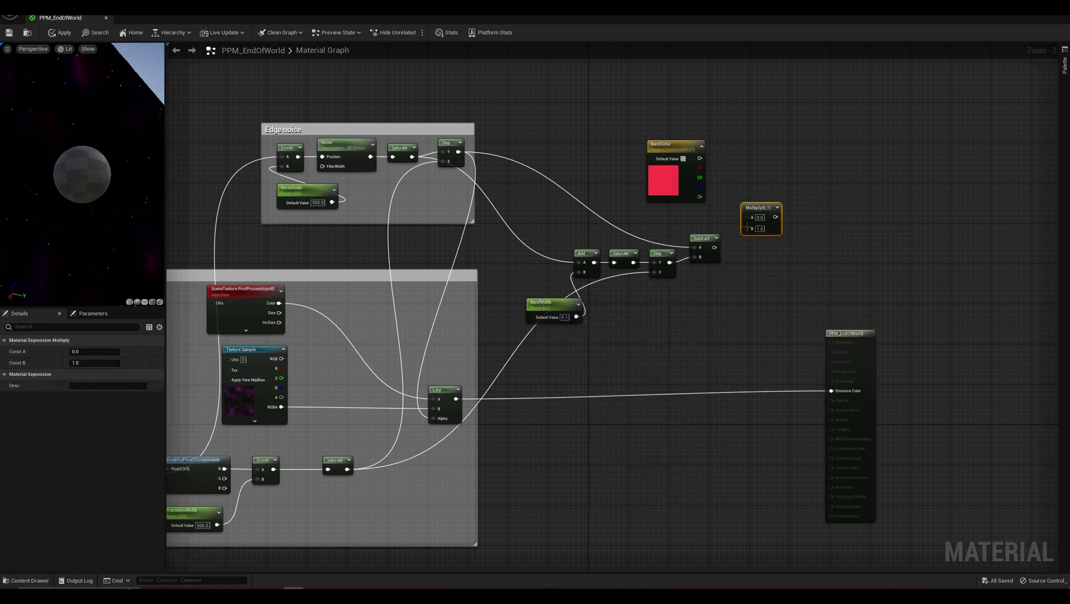
drag(699, 158, 748, 226)
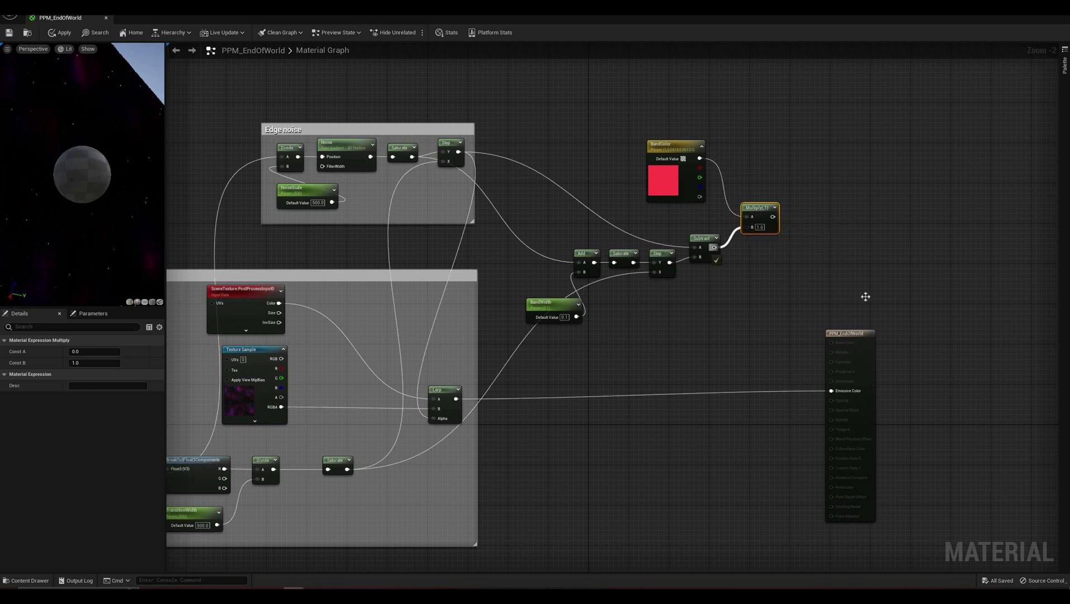
right_drag(895, 311, 910, 272)
drag(866, 296, 896, 306)
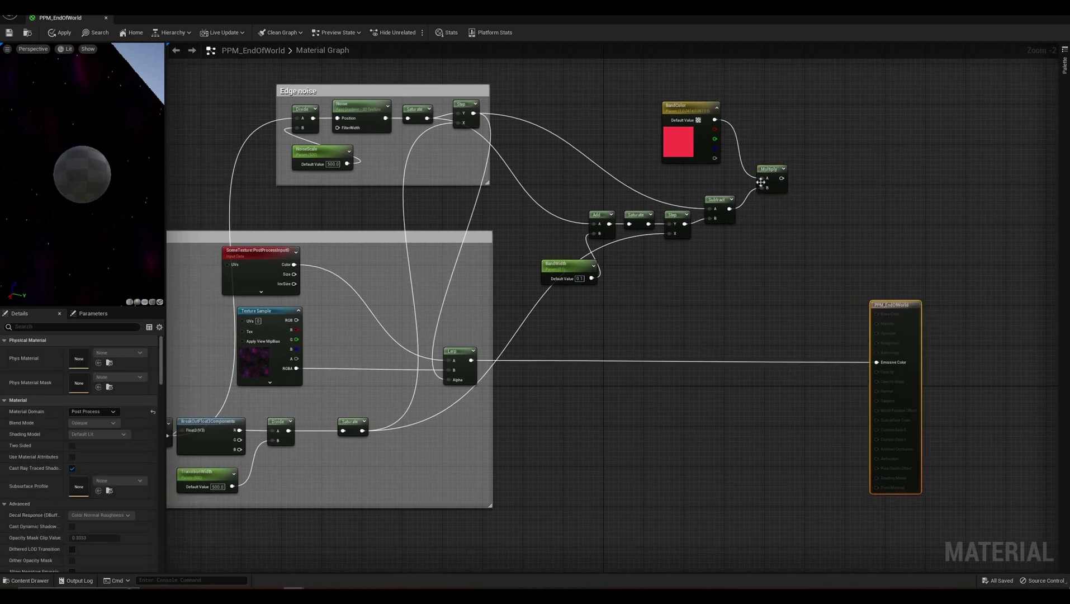
drag(767, 171, 760, 181)
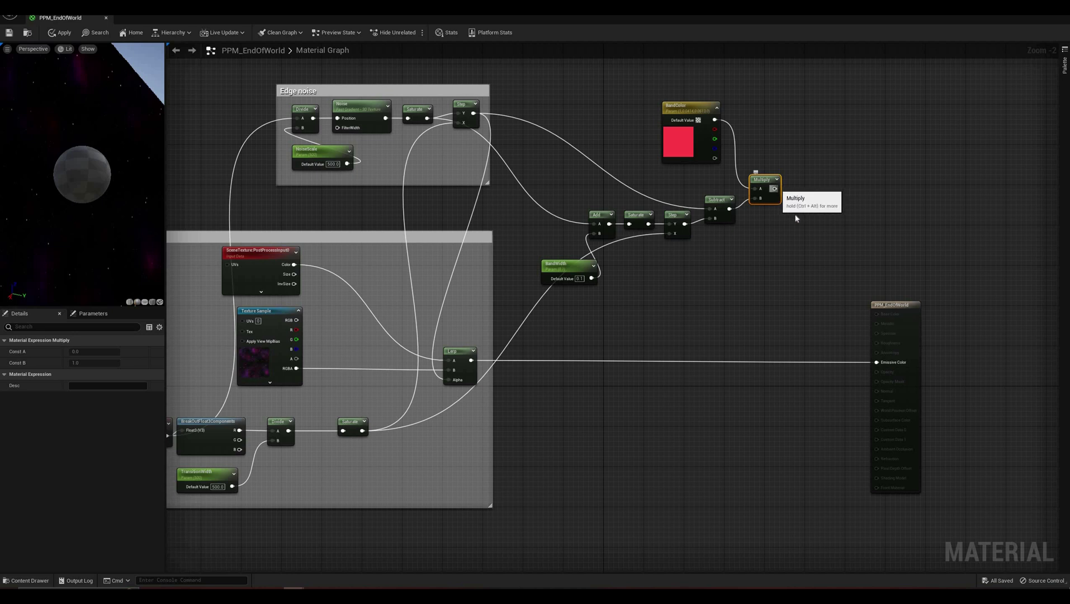
Step: Add an Append node fed by Multiply on input A, and connect a 0.0 Constant to its B input
drag(774, 189, 796, 218)
text(ap)
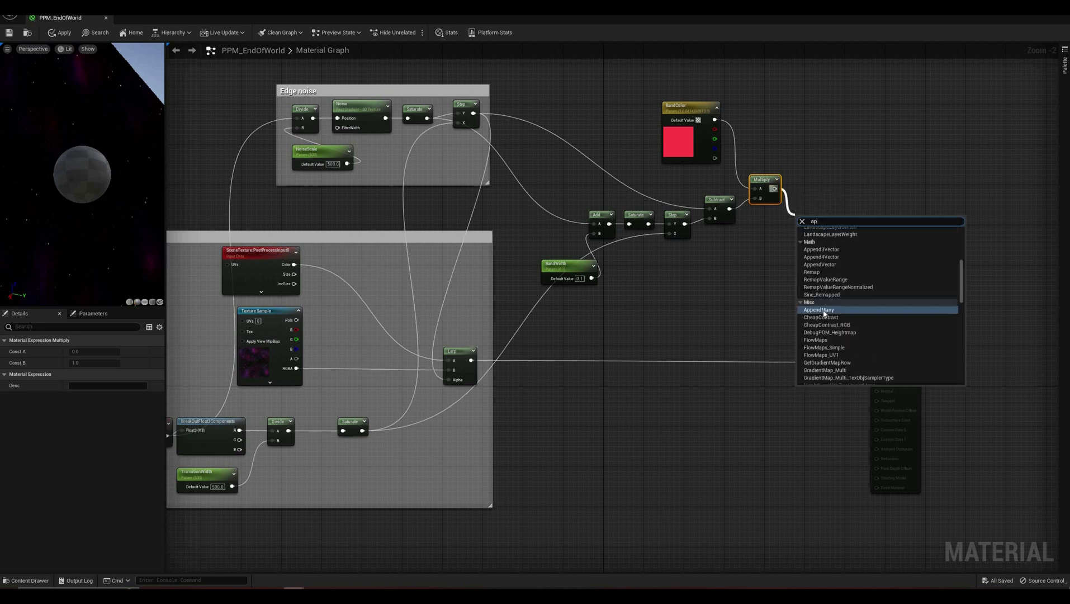
text(pend)
key(Return)
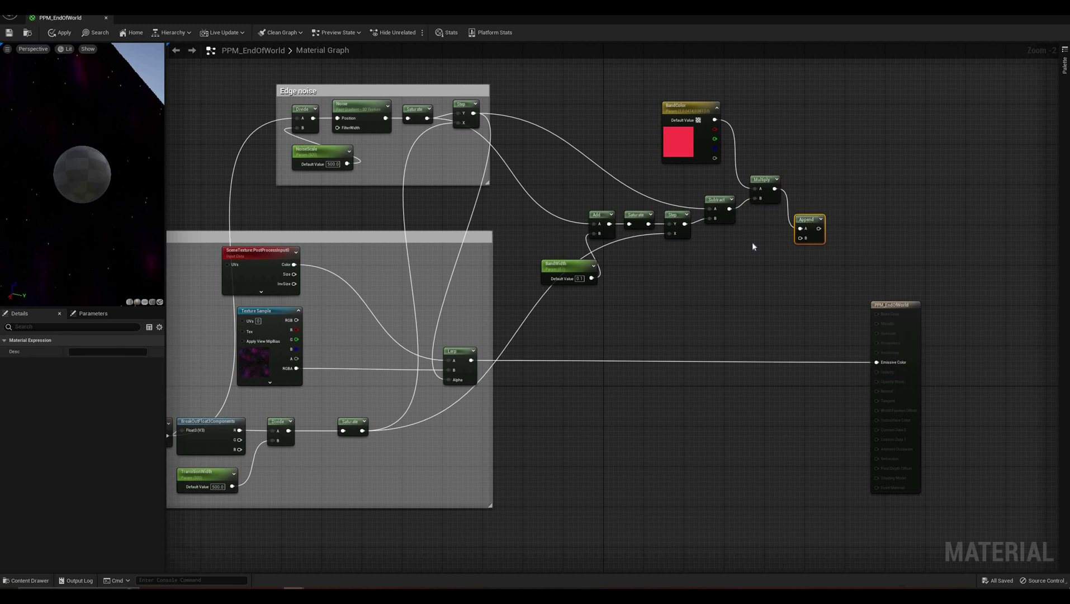
click(753, 243)
right_click(753, 243)
text(cons)
key(Return)
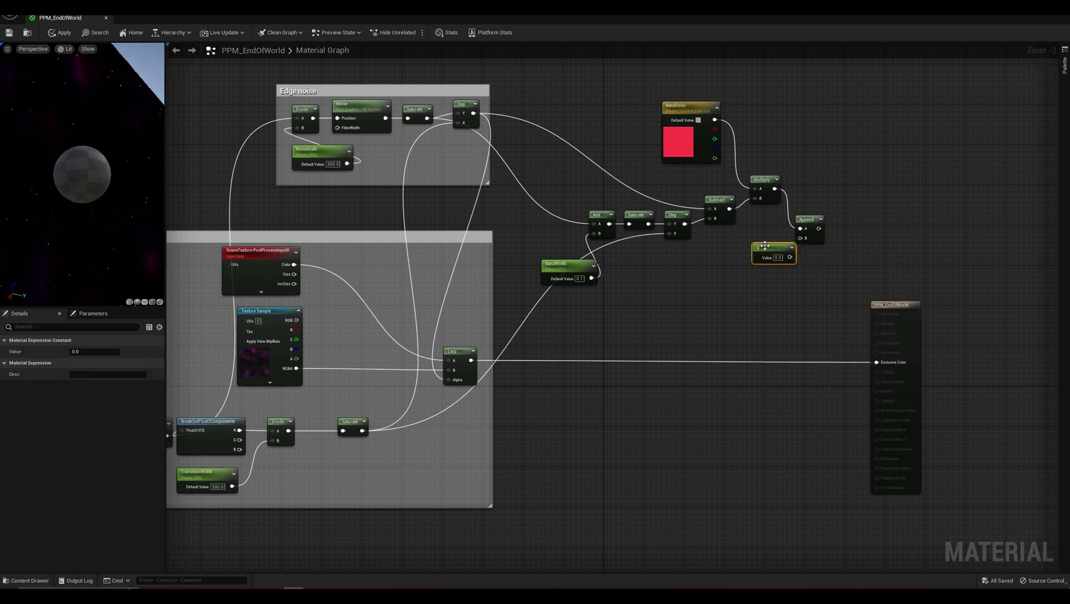
click(579, 338)
drag(471, 360, 660, 326)
text(comp)
key(Return)
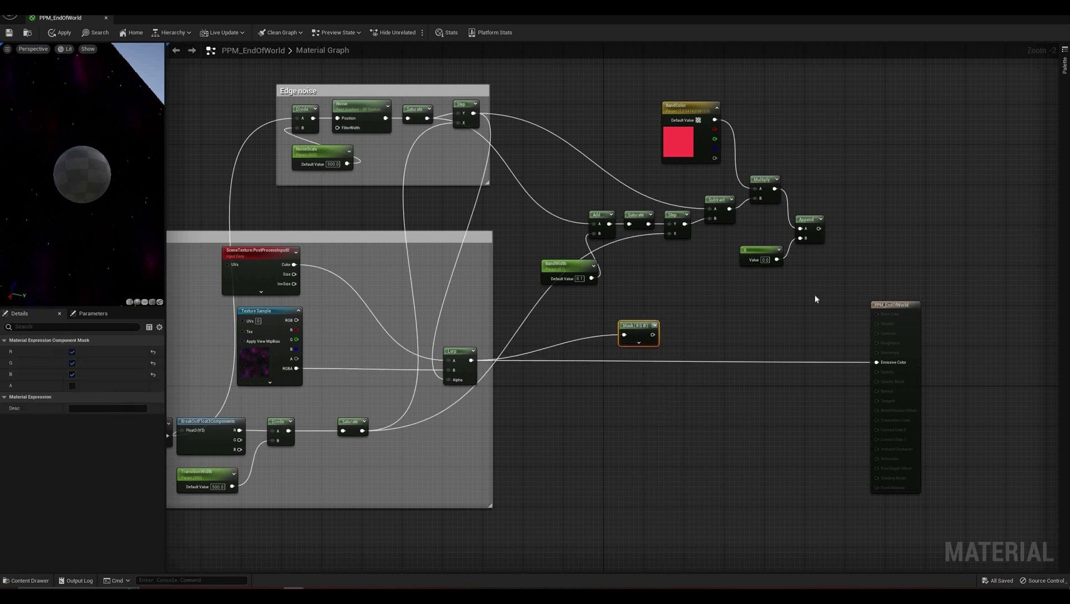
key(Delete)
Step: Add an Add node combining the Append and Lerp outputs, and connect its result to the material's Emissive Color
drag(819, 228, 804, 294)
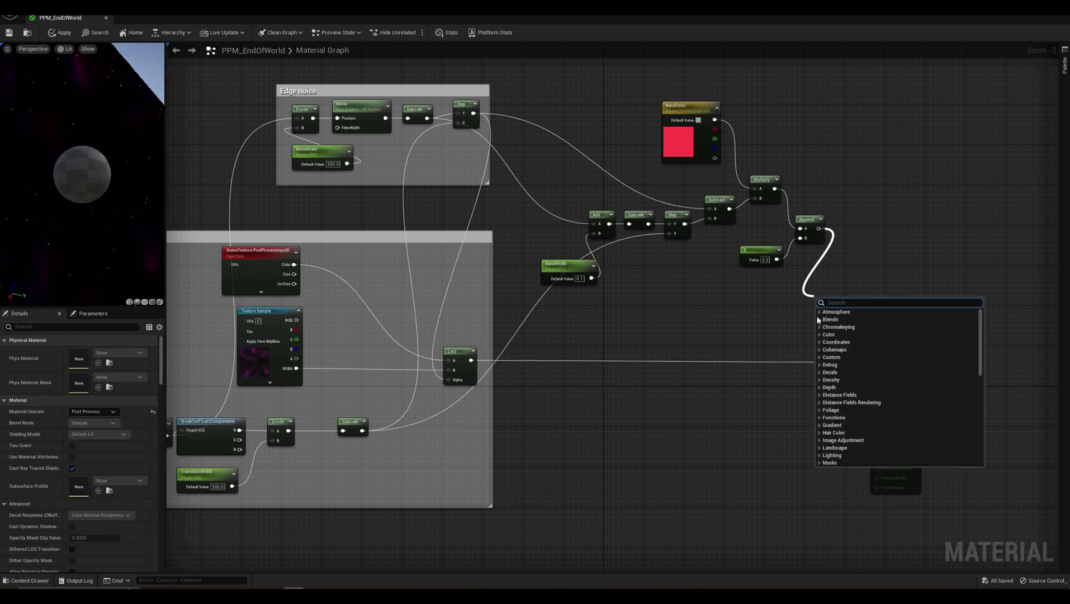
text(add)
key(Return)
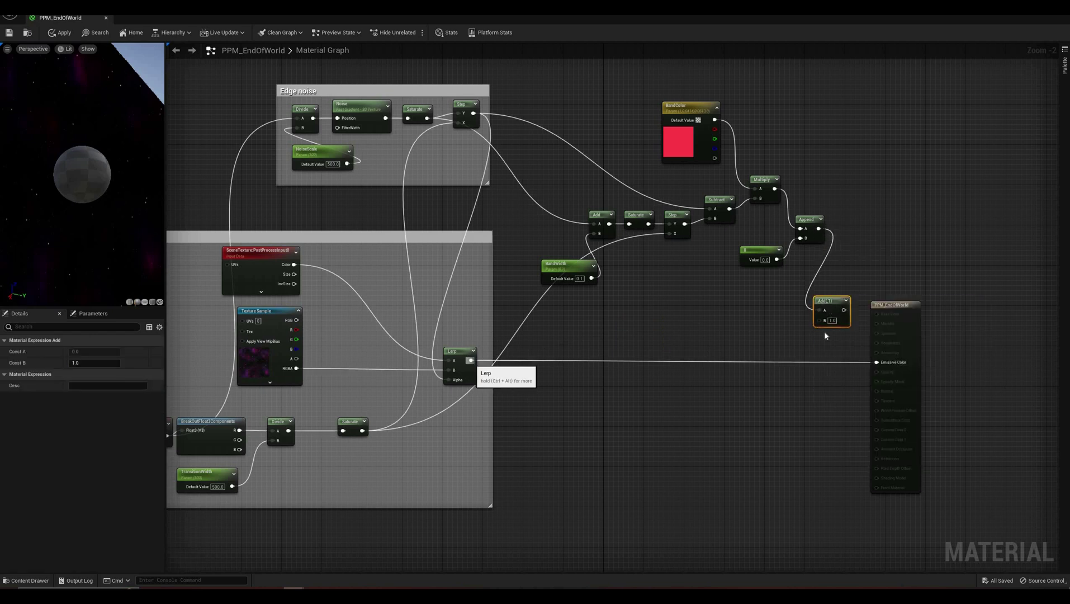
drag(472, 360, 881, 363)
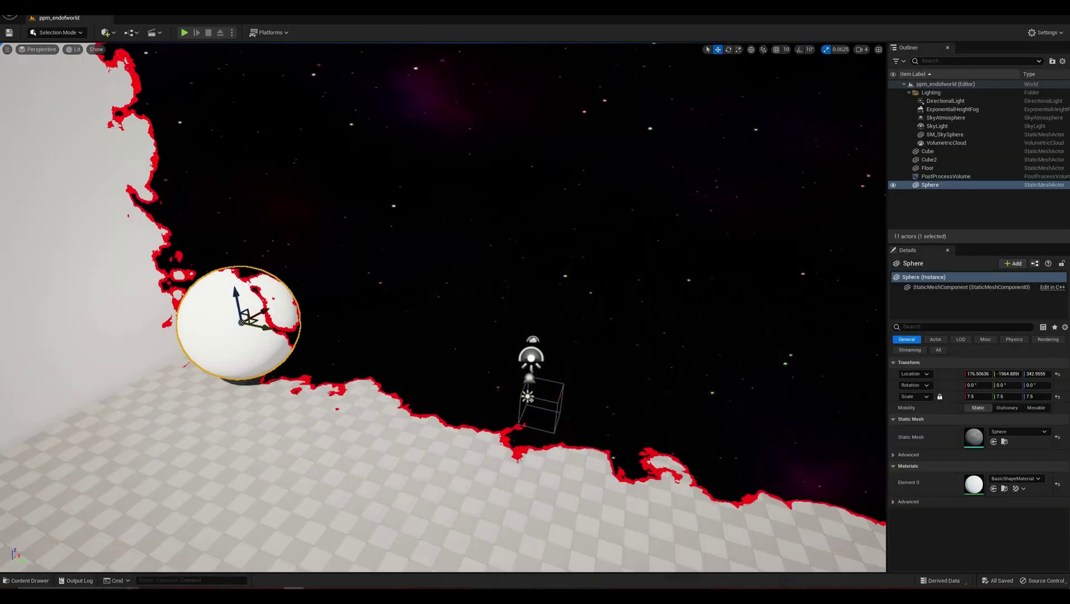
Step: Select the Cube2 wall in the level and move it to an X location of about 16
right_drag(706, 306, 850, 304)
right_drag(449, 346, 470, 336)
click(582, 336)
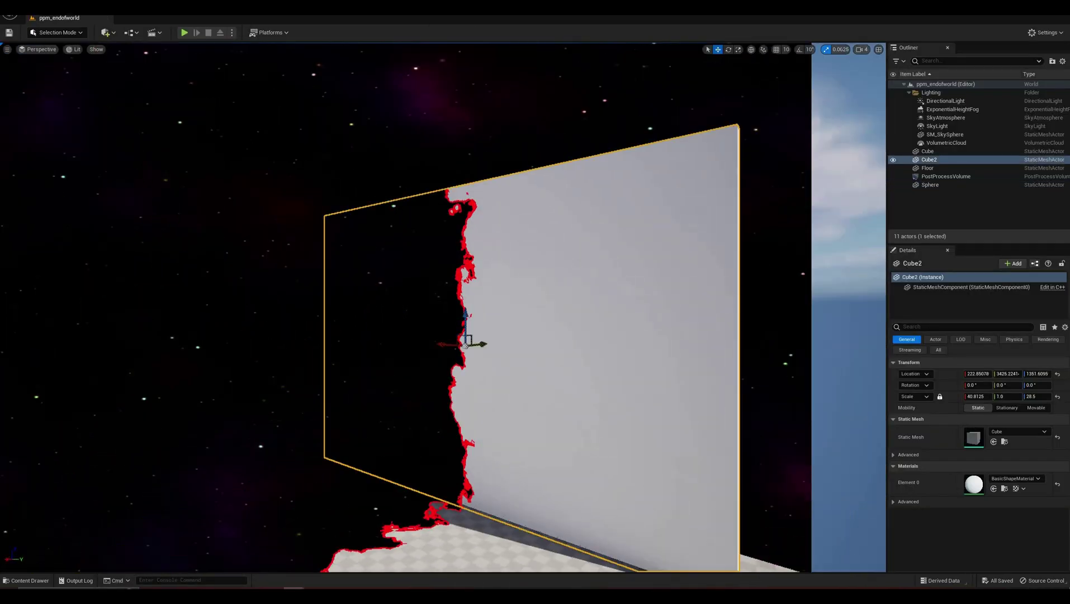
drag(448, 345, 345, 311)
key(s)
right_drag(345, 311, 329, 279)
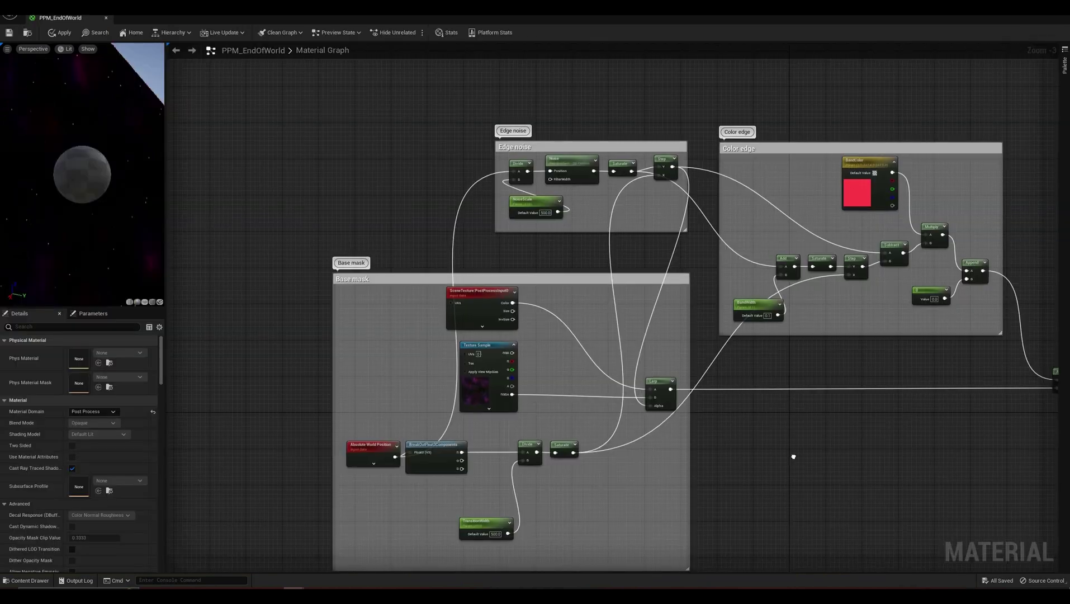
Step: Add a Time node to the left of the Edge noise group and connect it to input A of a new Multiply node
right_click(283, 166)
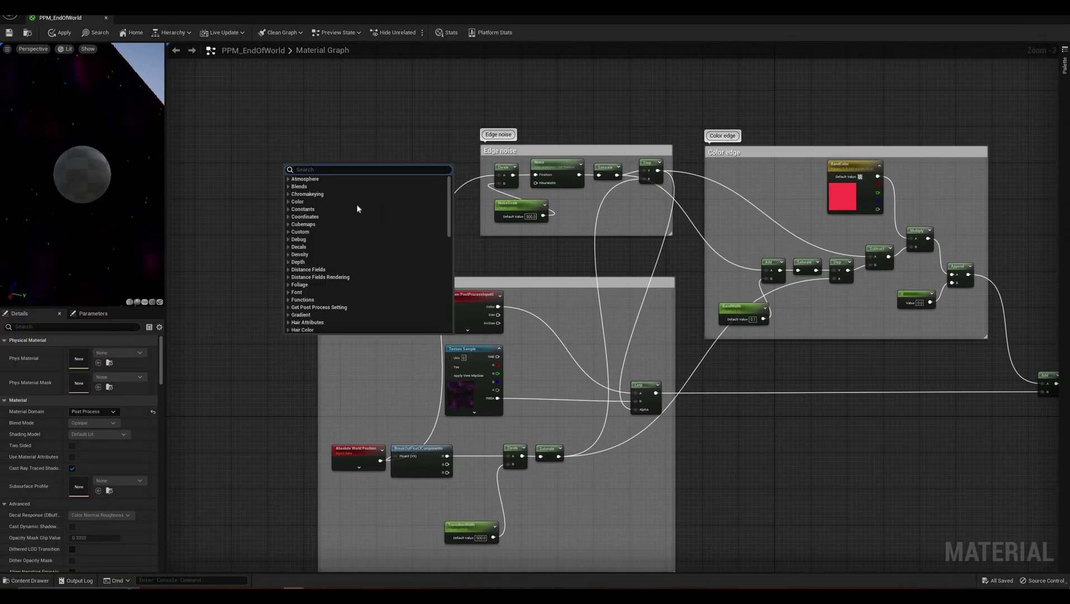
text(time)
click(327, 182)
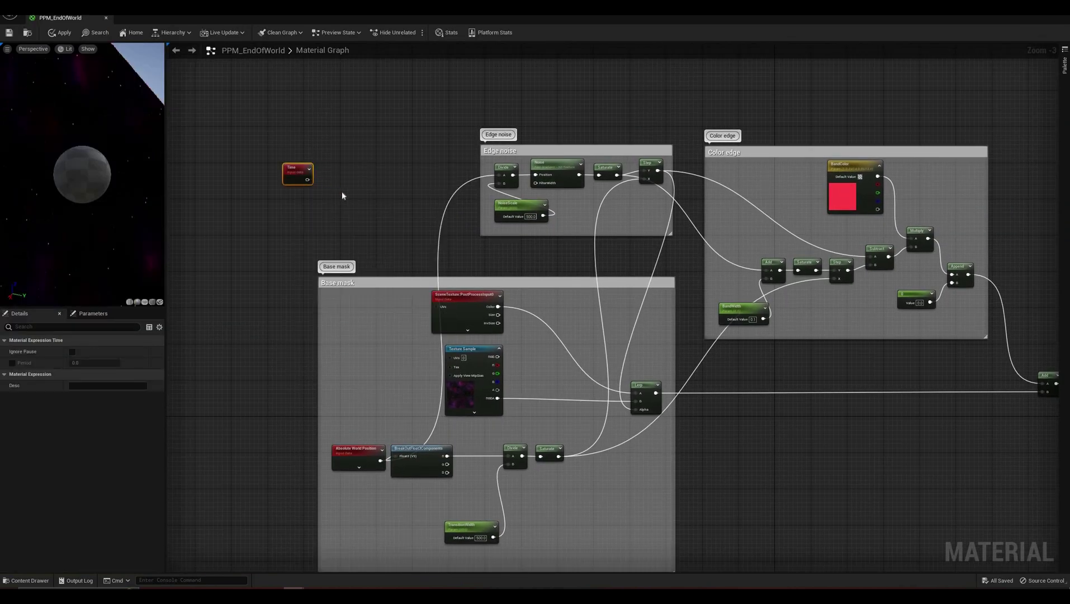
key(m)
click(333, 177)
drag(307, 180, 337, 190)
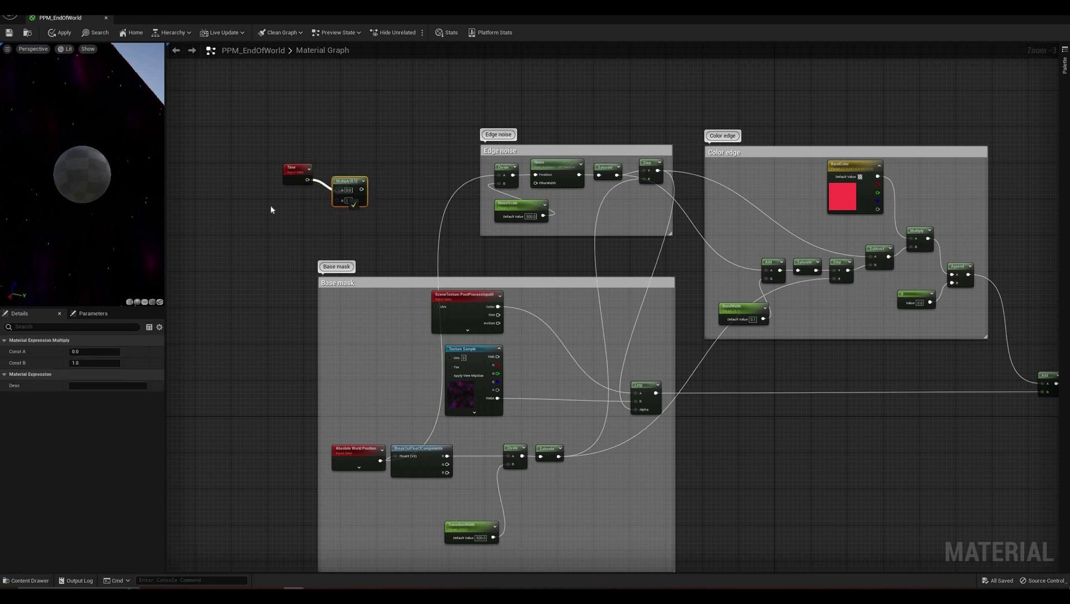
Step: Create a vector parameter named NoisePanDirection below Time, connect it to Multiply's B input, and set its default R value to 50
right_click(270, 210)
text(vectorparam)
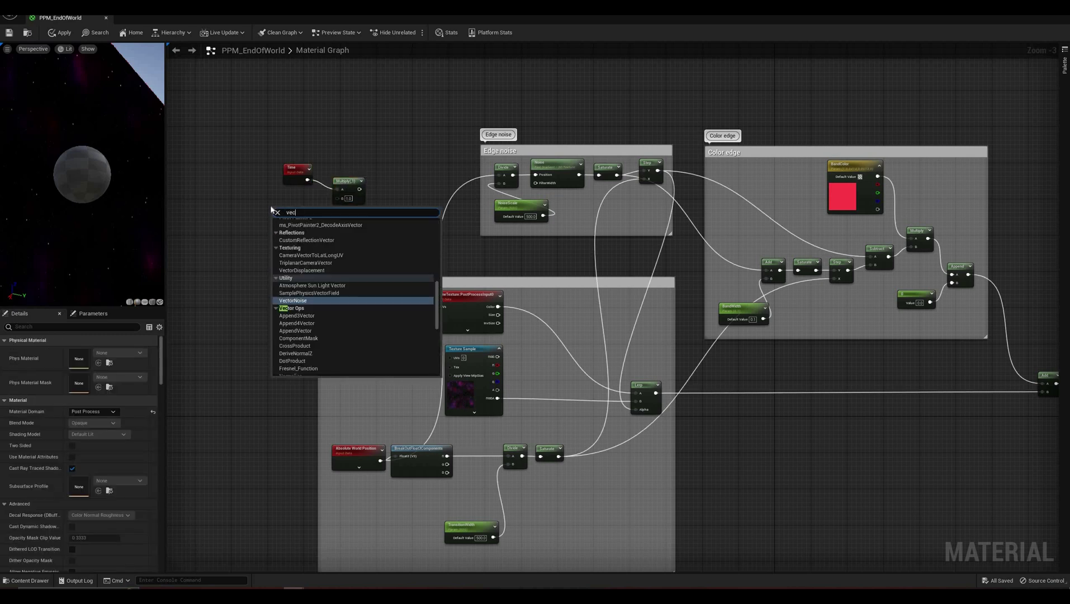
key(Return)
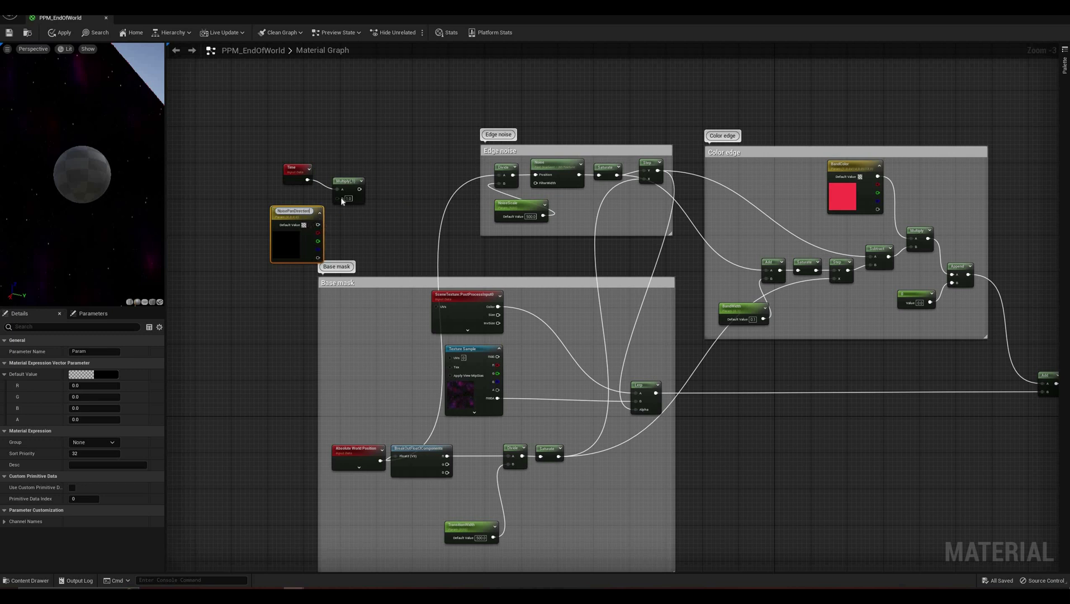
key(Return)
drag(313, 223, 290, 200)
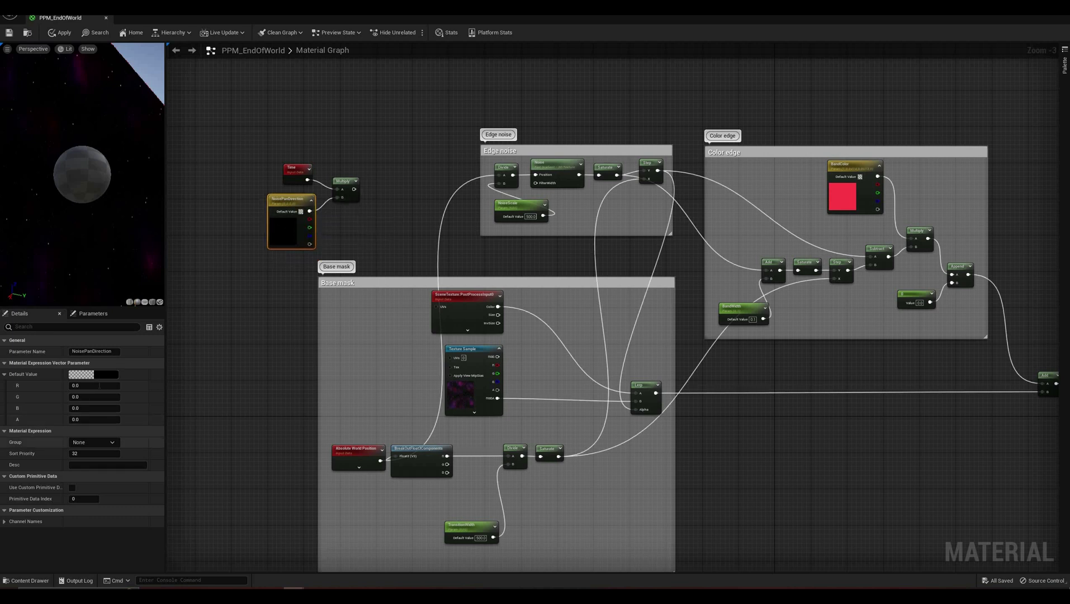
click(100, 386)
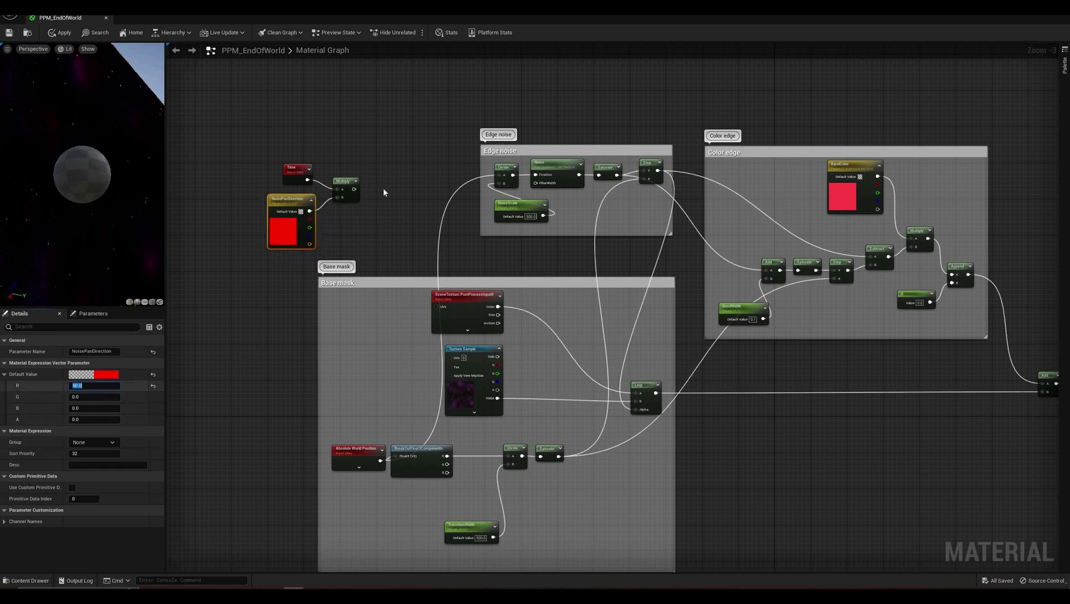
click(413, 236)
Step: Add an Add node combining Multiply and Absolute World Position, connect its output to the Edge noise Divide's A input, and align it beside Multiply
drag(353, 189, 384, 190)
text(a)
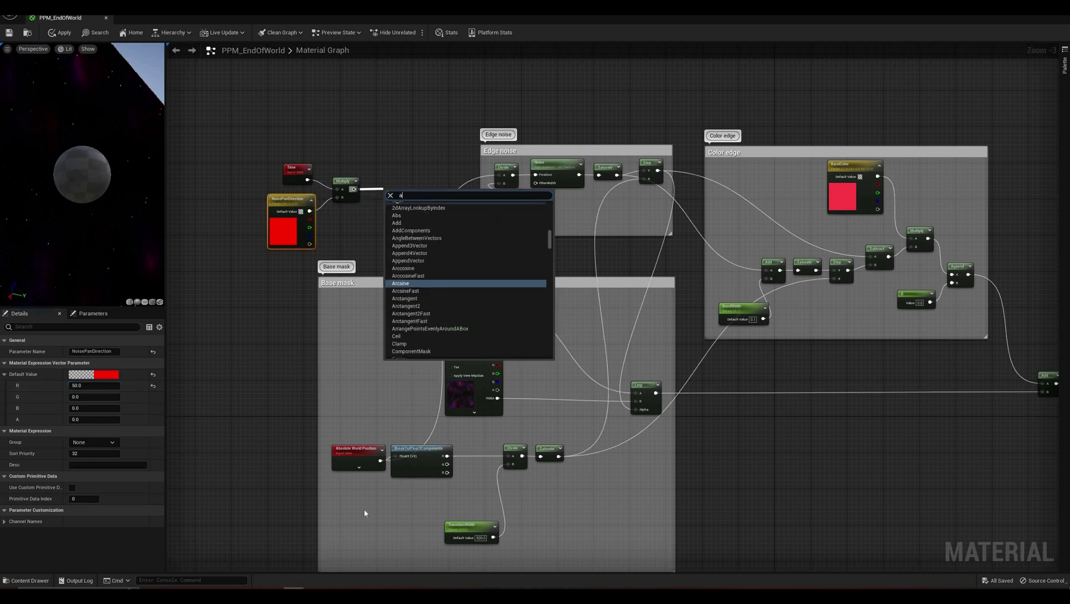
text(dd)
key(Return)
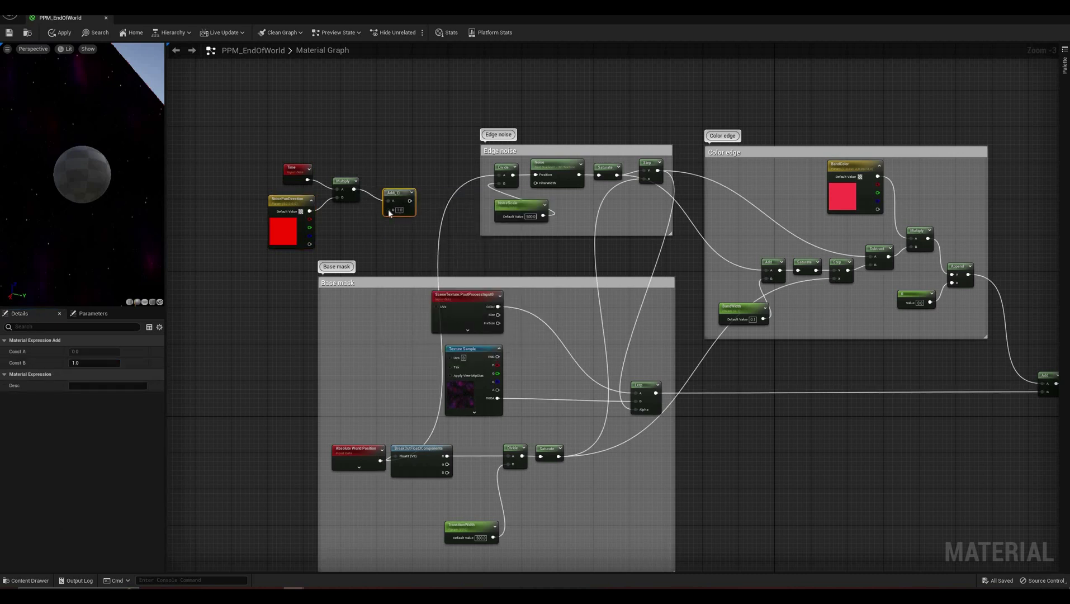
drag(381, 460, 499, 175)
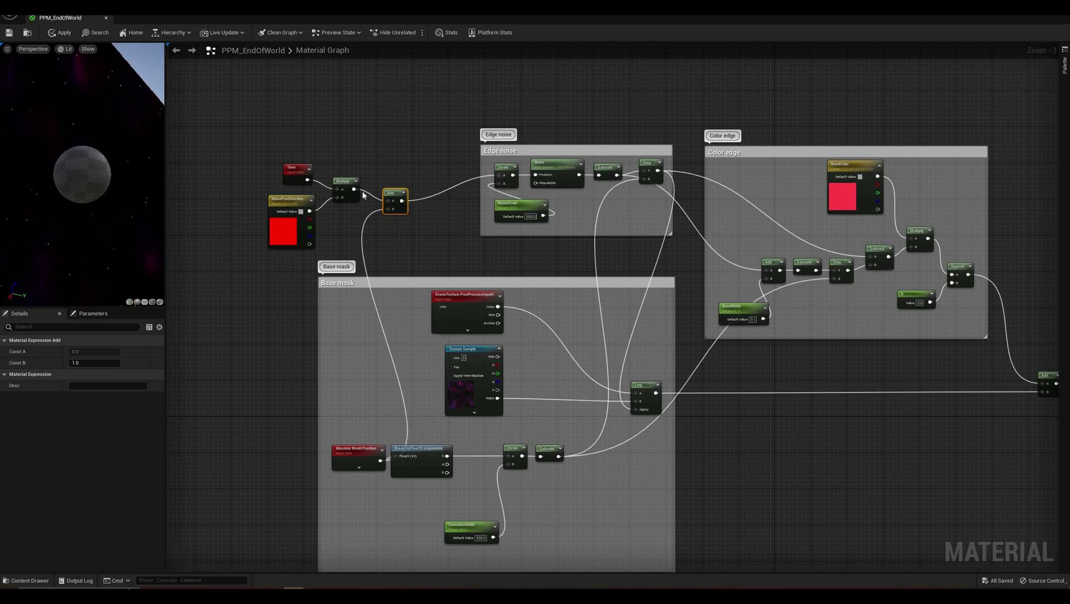
drag(391, 193, 379, 180)
Step: Reposition the Time, NoisePanDirection, Multiply and Add nodes together and enclose them in a comment titled "Noise animation"
drag(406, 146, 253, 204)
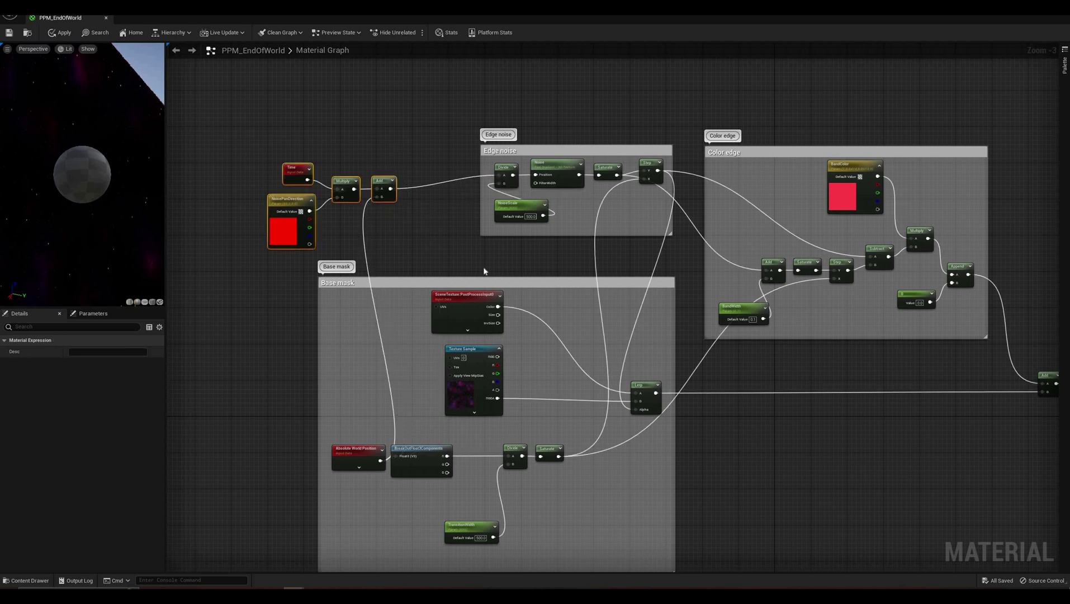
drag(379, 180, 389, 166)
right_click(461, 220)
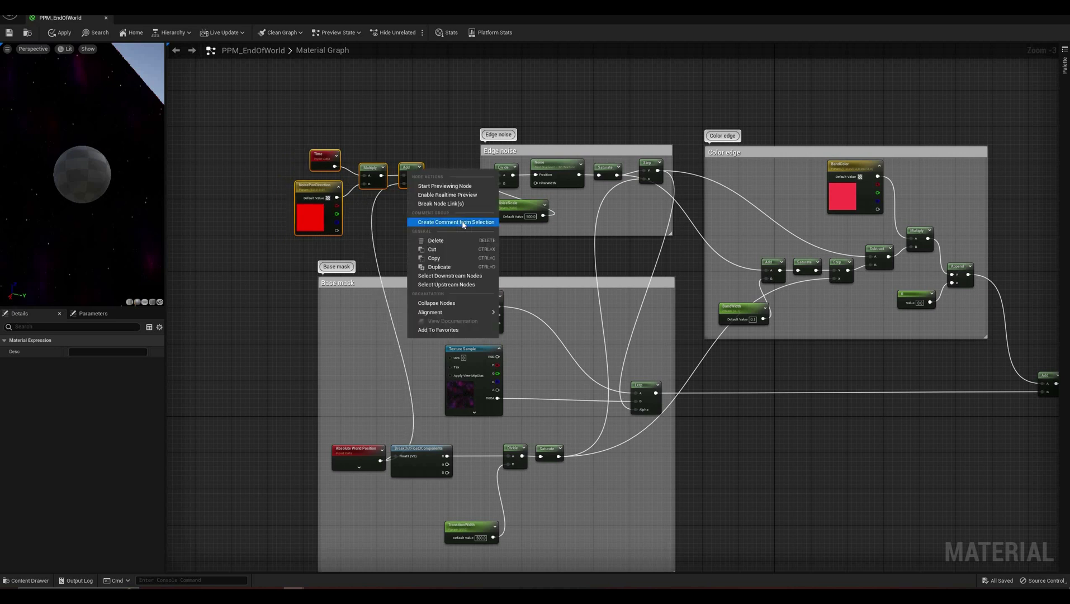
click(461, 220)
text(No)
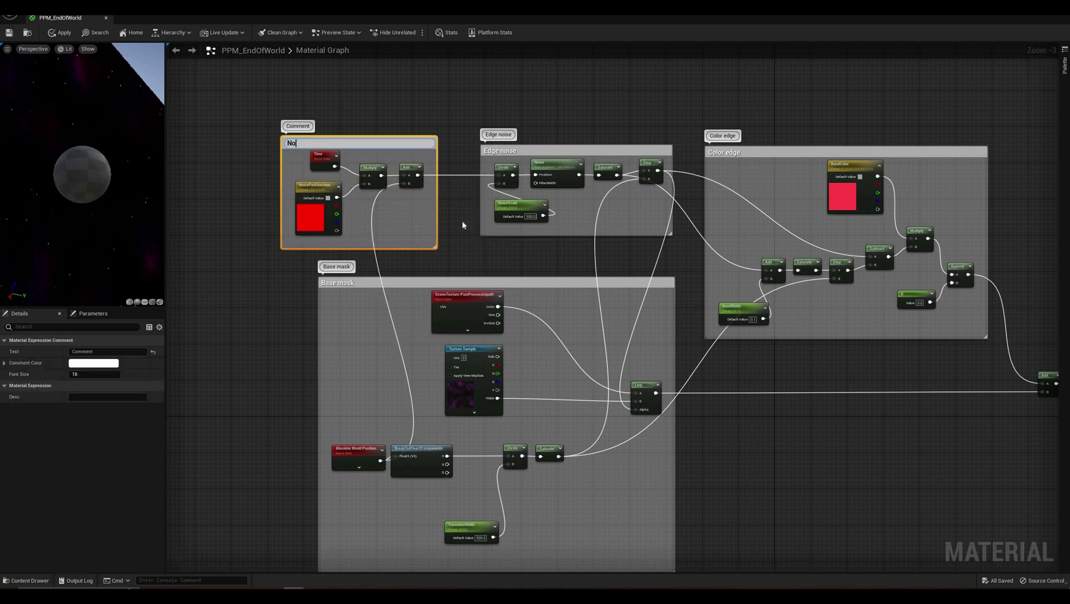
text(ise animation)
key(Return)
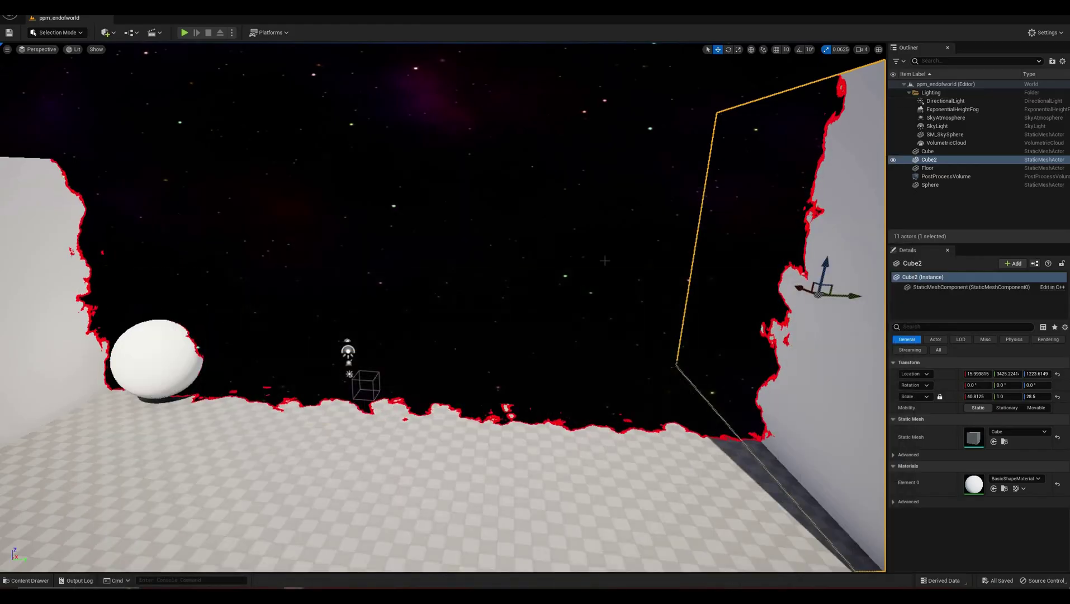
Step: Inspect the animated noise edge on the Cube2 wall, floor and sphere in the level
scroll(563, 342, up, 3)
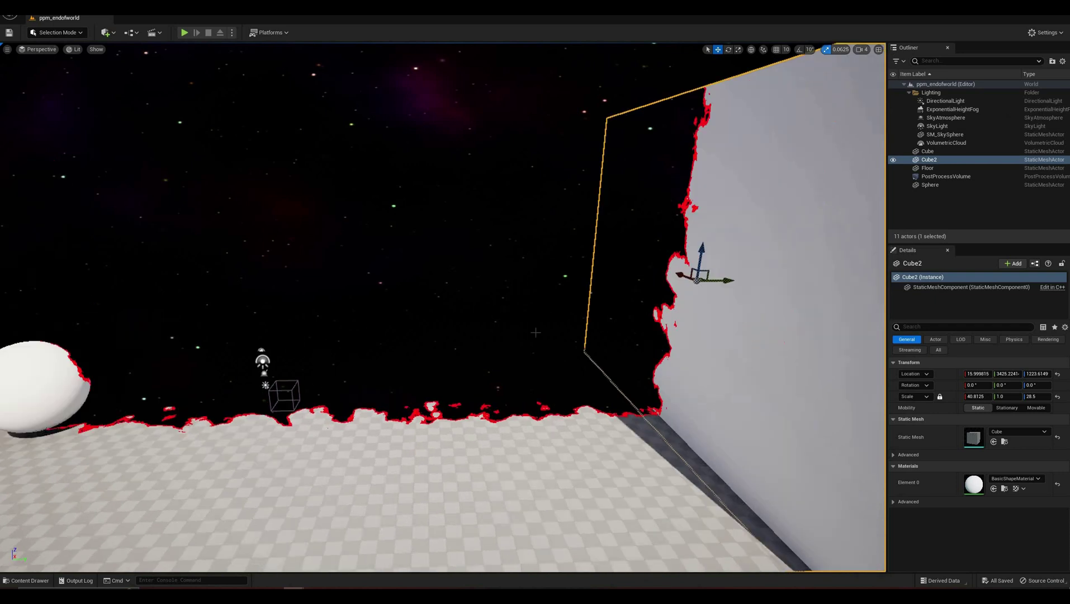
scroll(563, 342, up, 3)
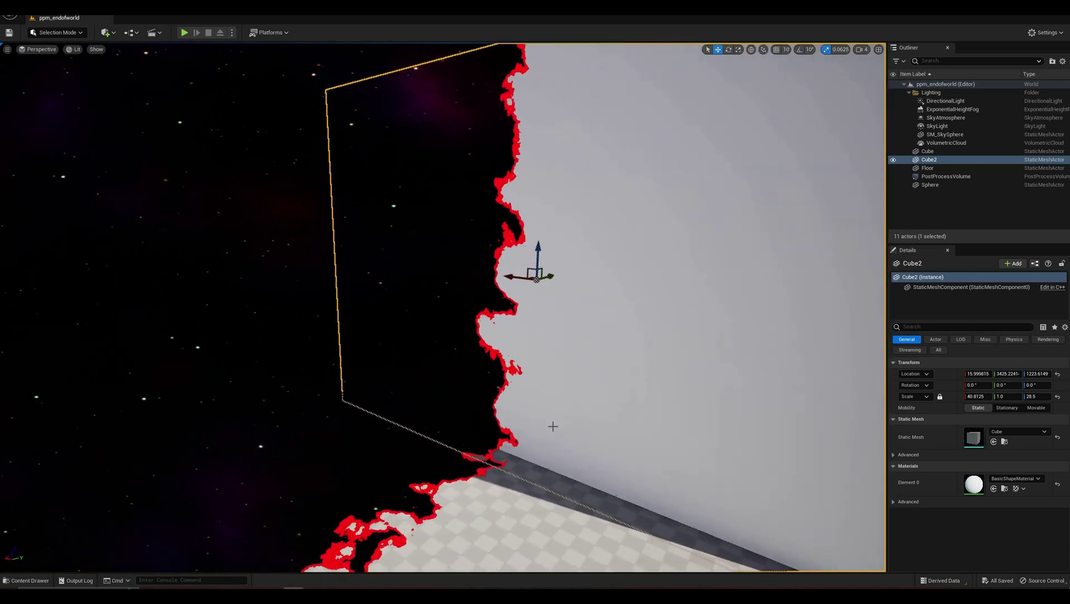
right_drag(545, 449, 389, 363)
scroll(449, 363, down, 3)
key(s)
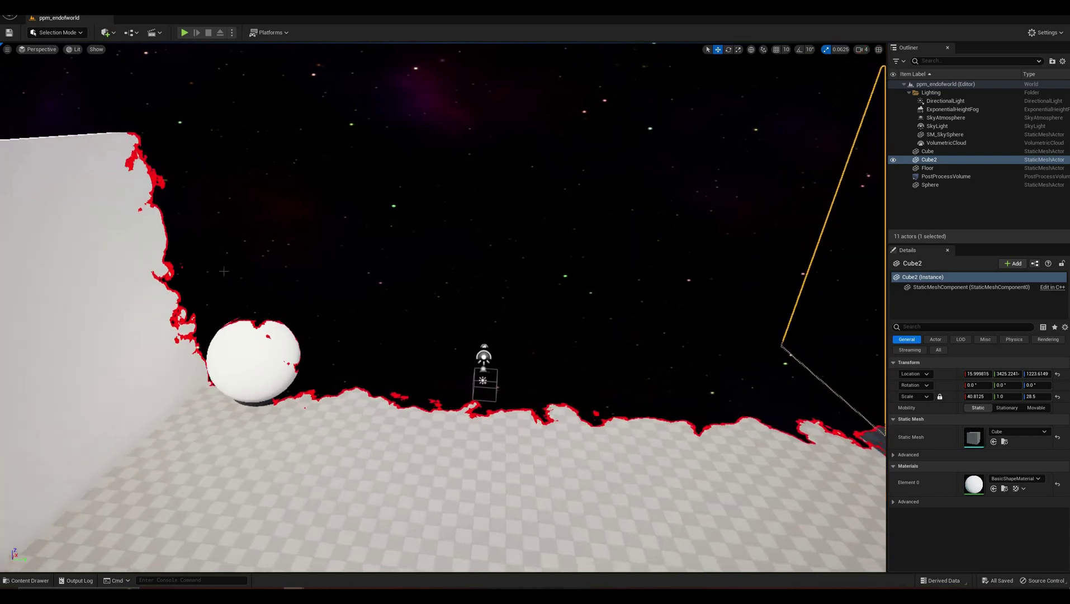
mouse_move(233, 112)
right_down()
mouse_move(305, 94)
mouse_move(233, 112)
right_up()
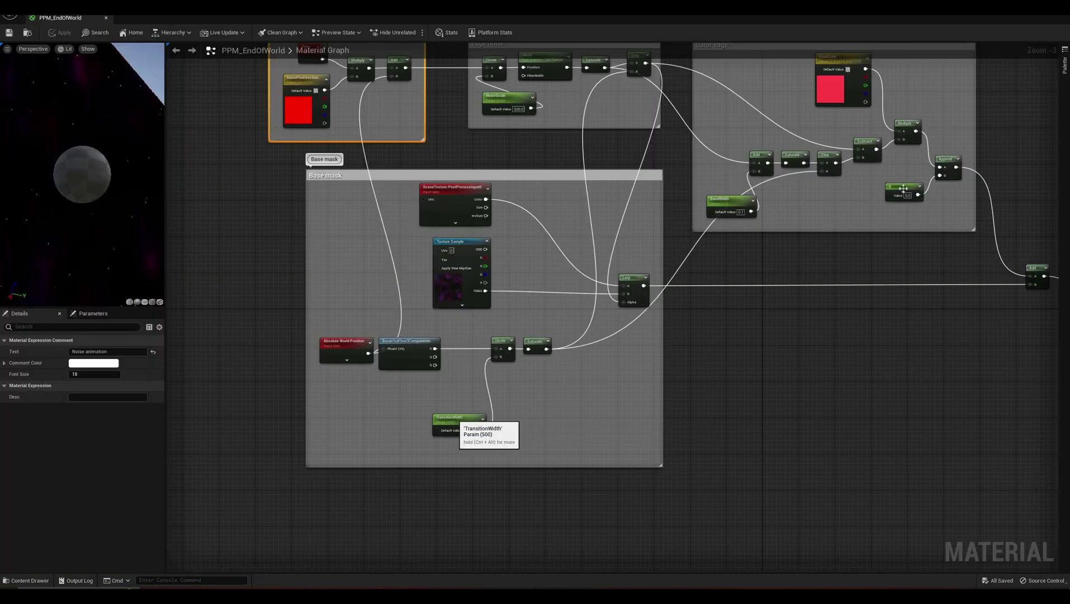
Step: Check the TransitionWidth, band width and NoiseScale parameters and the Constant in the material graph
click(454, 423)
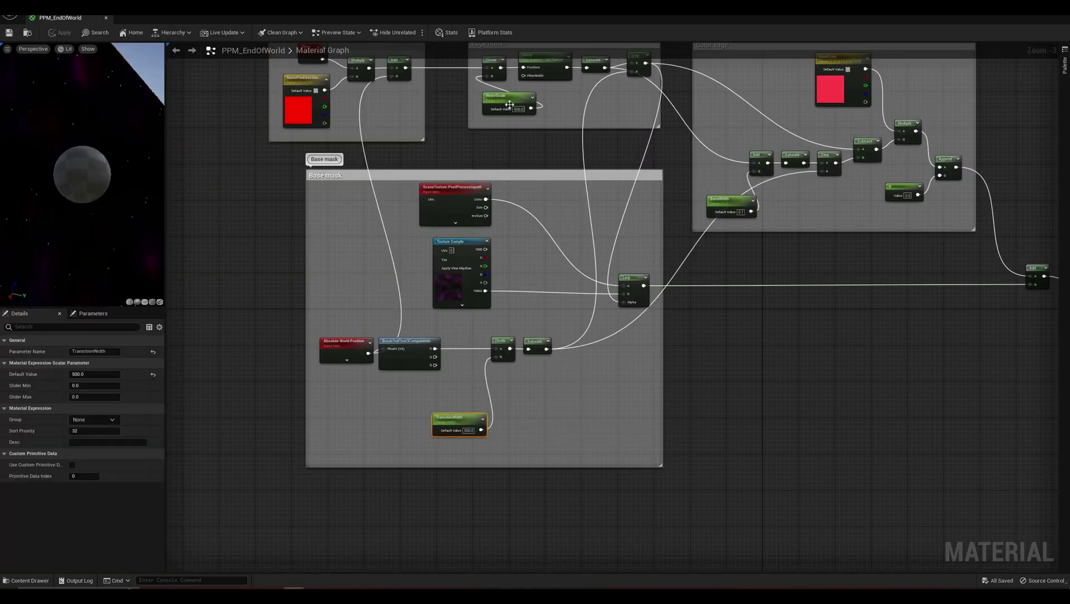
click(735, 199)
click(913, 187)
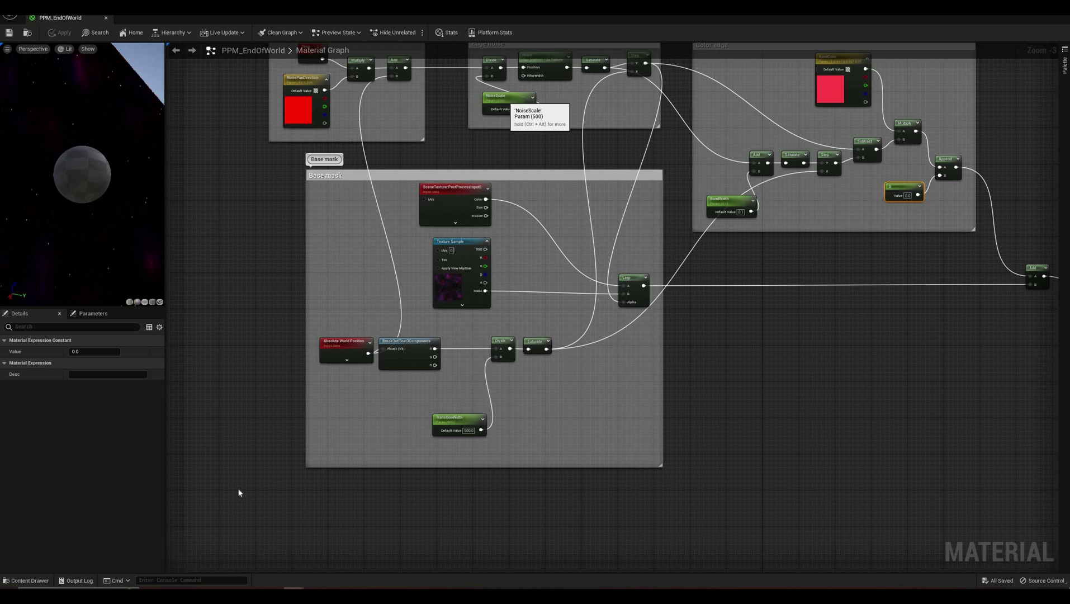
click(504, 98)
right_drag(311, 436, 323, 358)
click(310, 430)
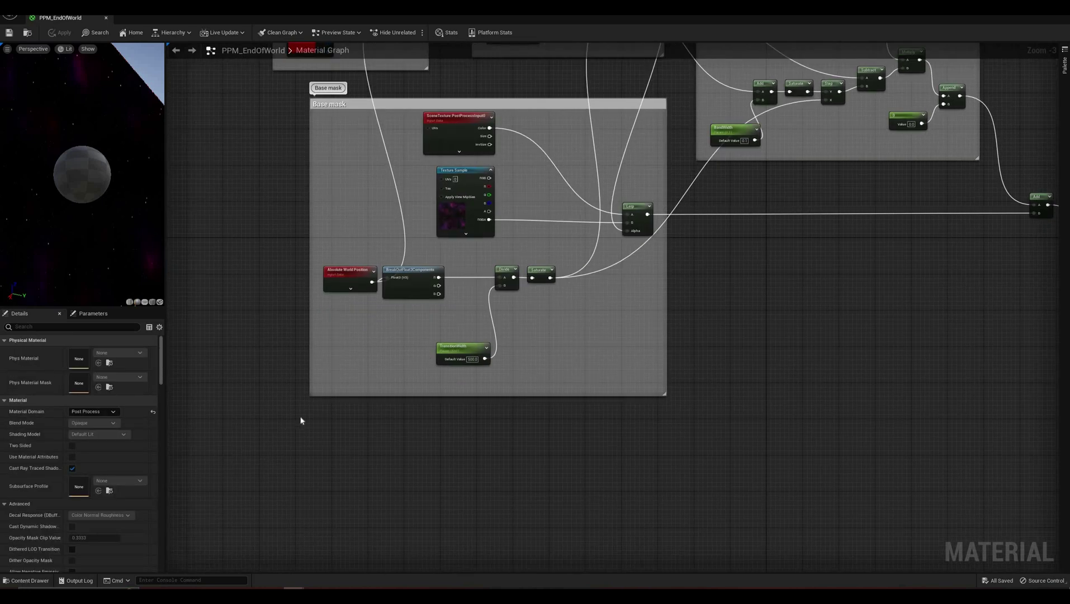
Step: Create a Material Parameter Collection named PostProcessGlobal in the PostProcess_endofworld folder and open it
click(26, 580)
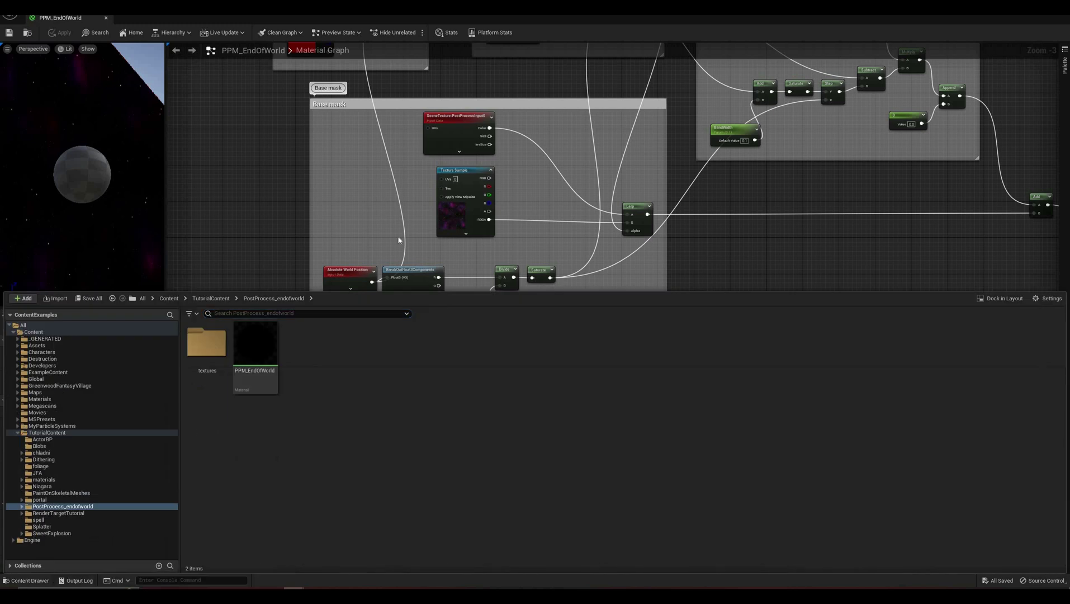
right_click(325, 357)
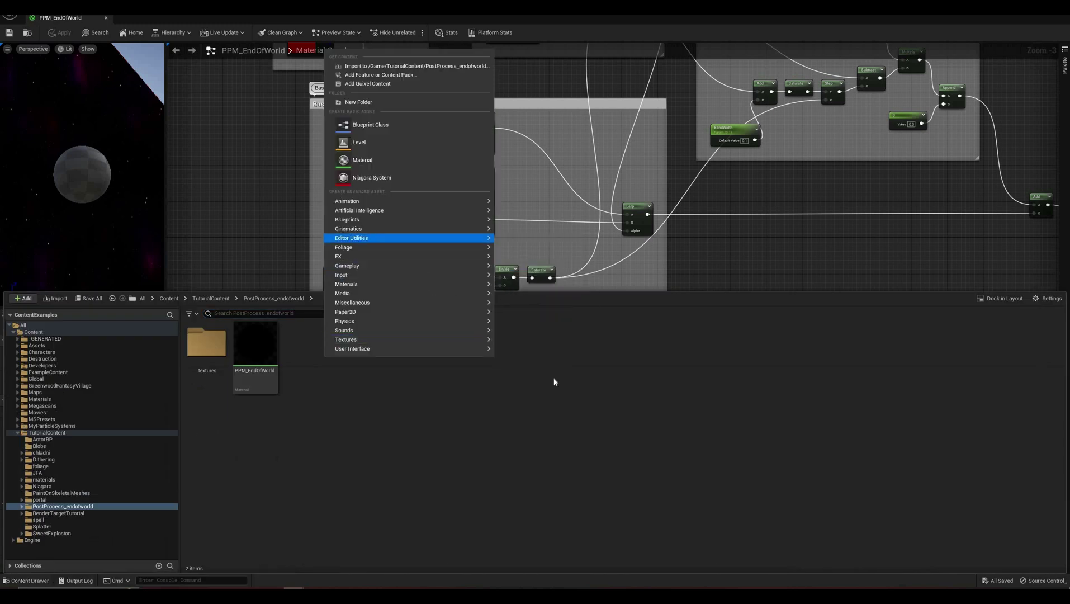
mouse_move(392, 284)
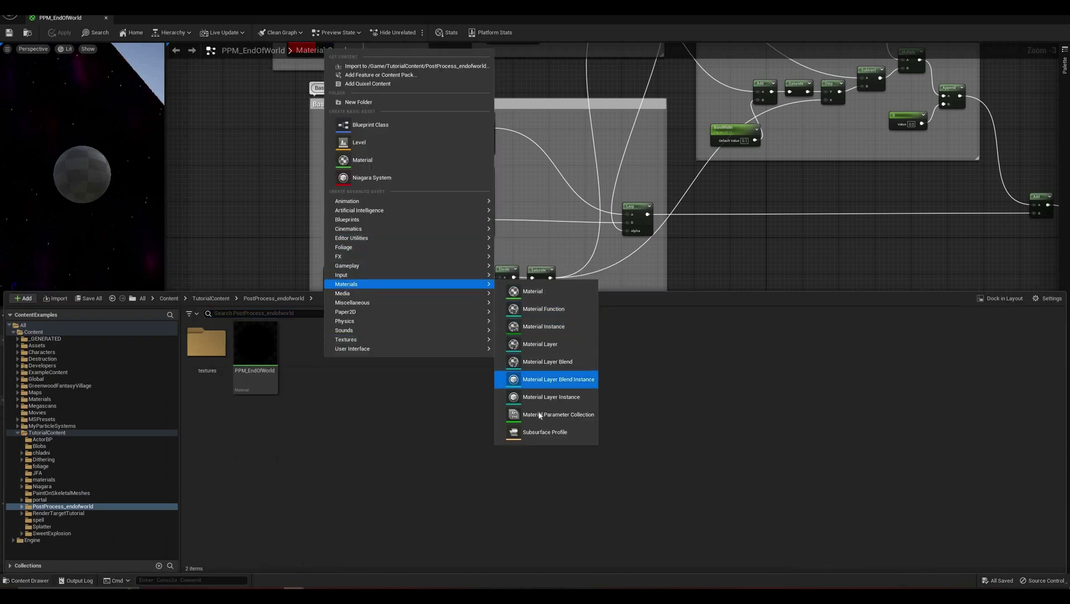
click(540, 415)
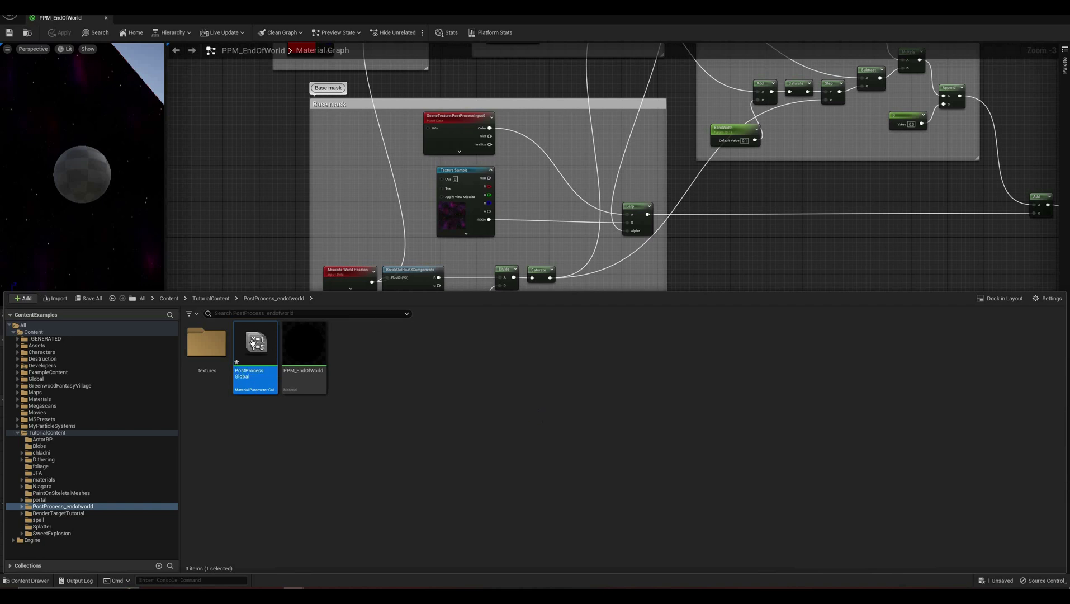
double_click(256, 348)
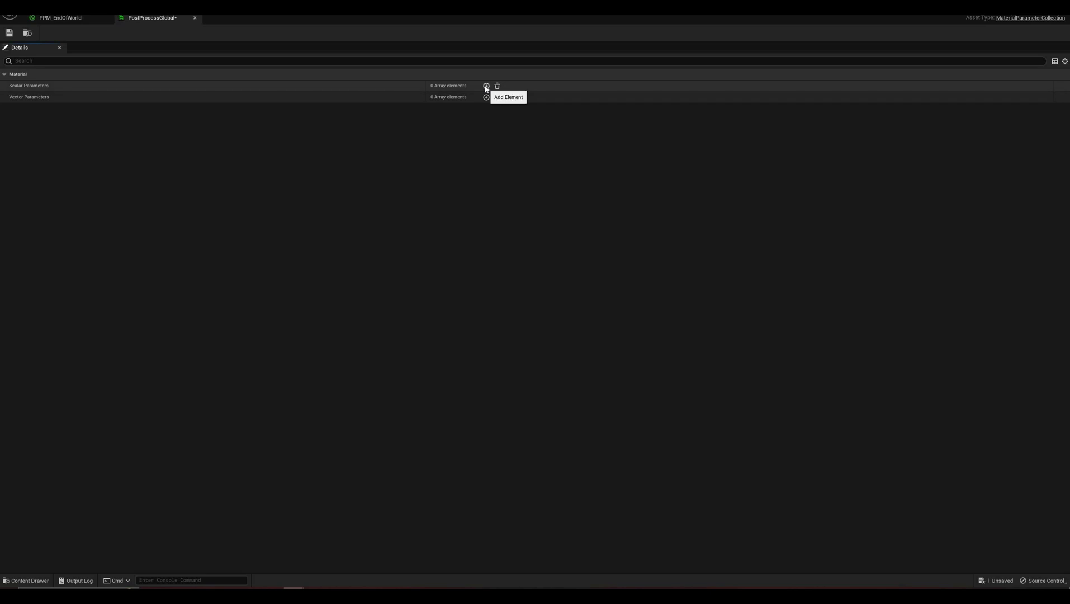
Step: Add a scalar parameter to the PostProcessGlobal collection and expand it to open its name for editing
click(486, 86)
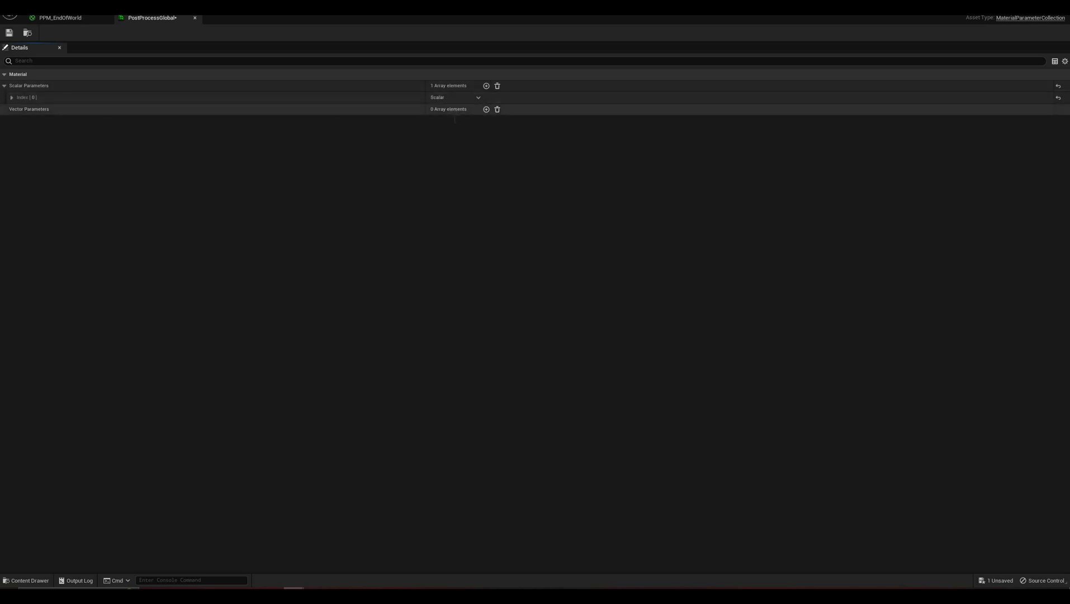
click(12, 97)
key(Tab)
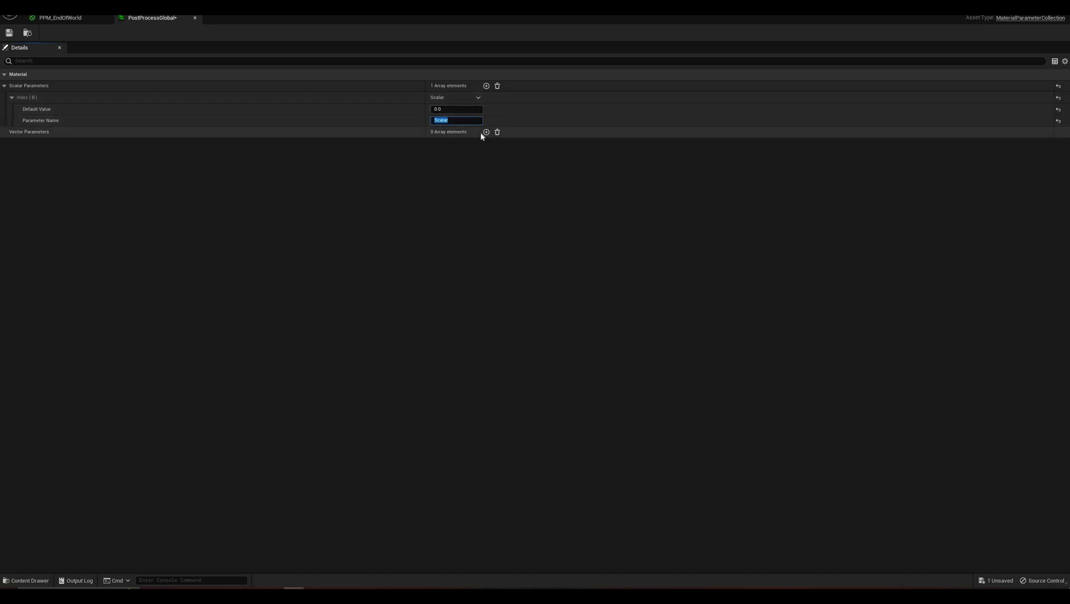
text(W)
text(all)
key(BackSpace)
key(BackSpace)
key(BackSpace)
key(BackSpace)
Step: Name the scalar parameter EndOfWorldOffset, then save and close the parameter collection
text(EndOfWorldOffset)
key(Return)
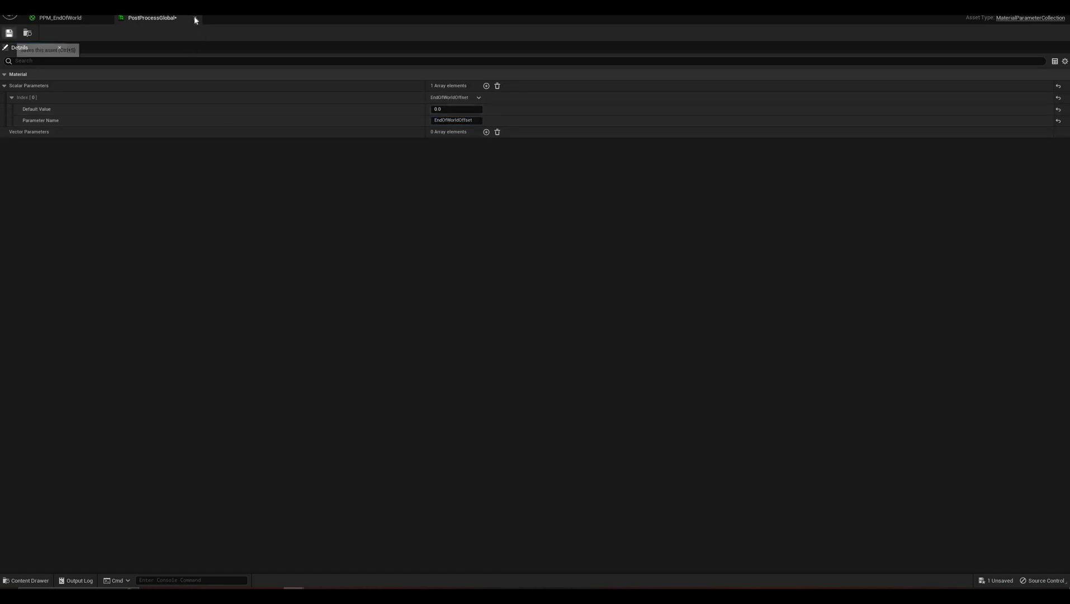
key(ctrl+w)
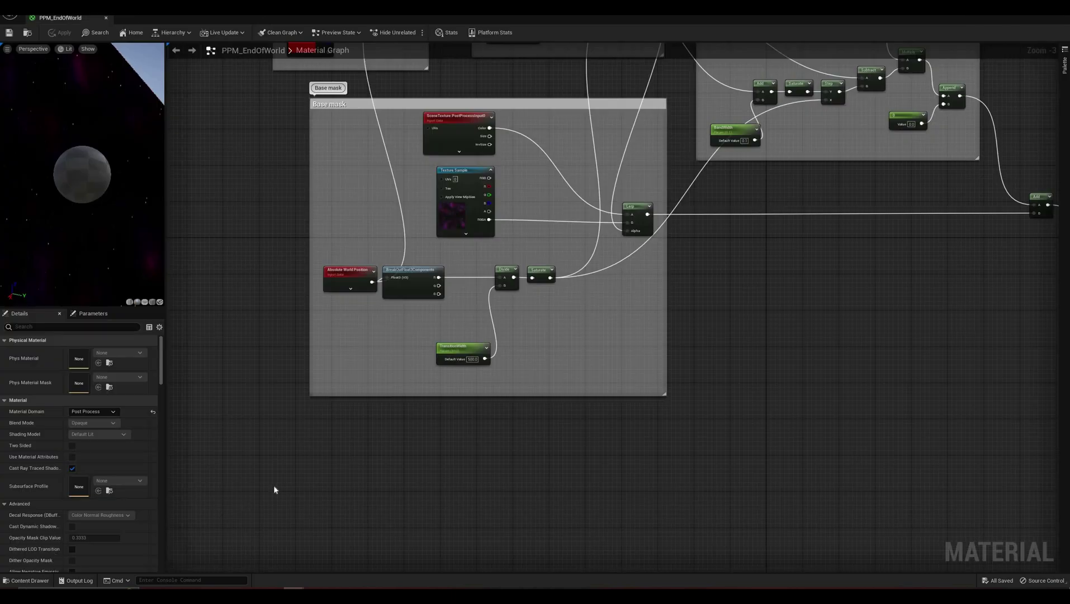
Step: Add a CollectionParameter node near the Absolute World Position node in PPM_EndOfWorld
key(ctrl+space)
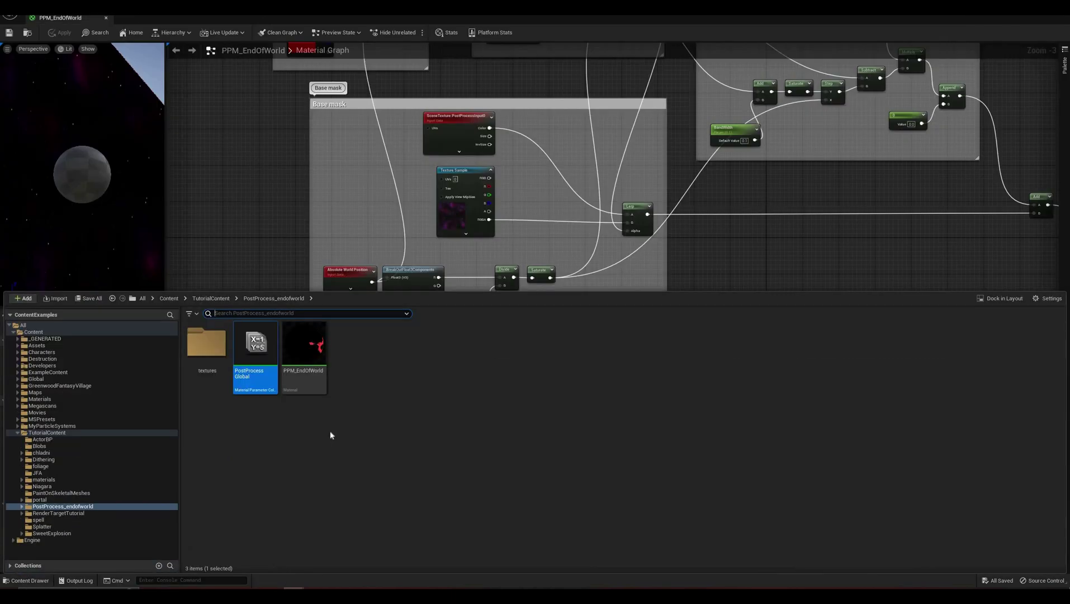
key(ctrl+space)
right_click(331, 435)
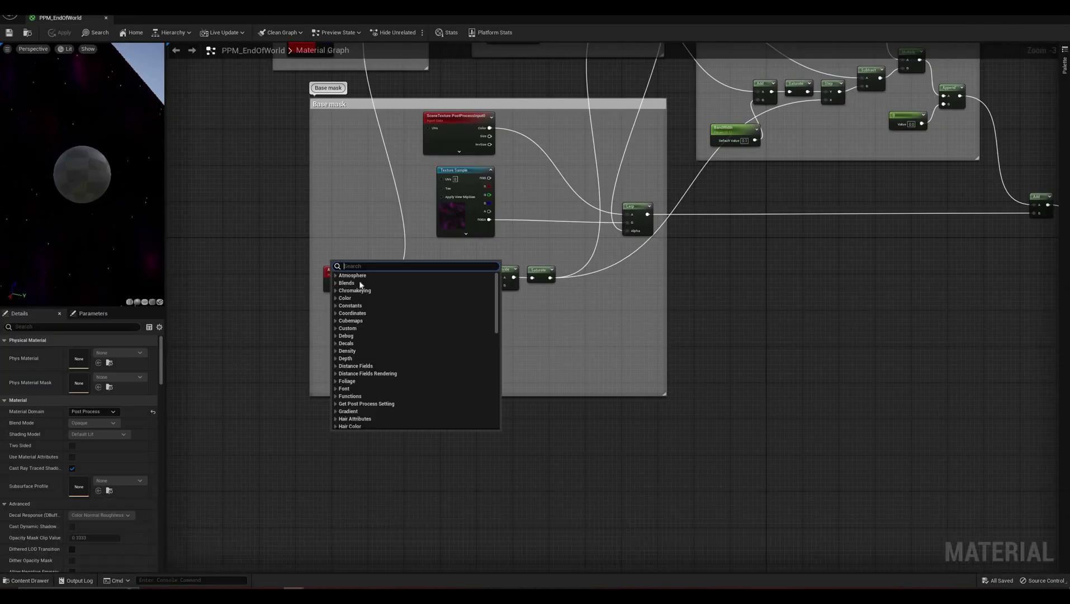
text(colle)
key(Return)
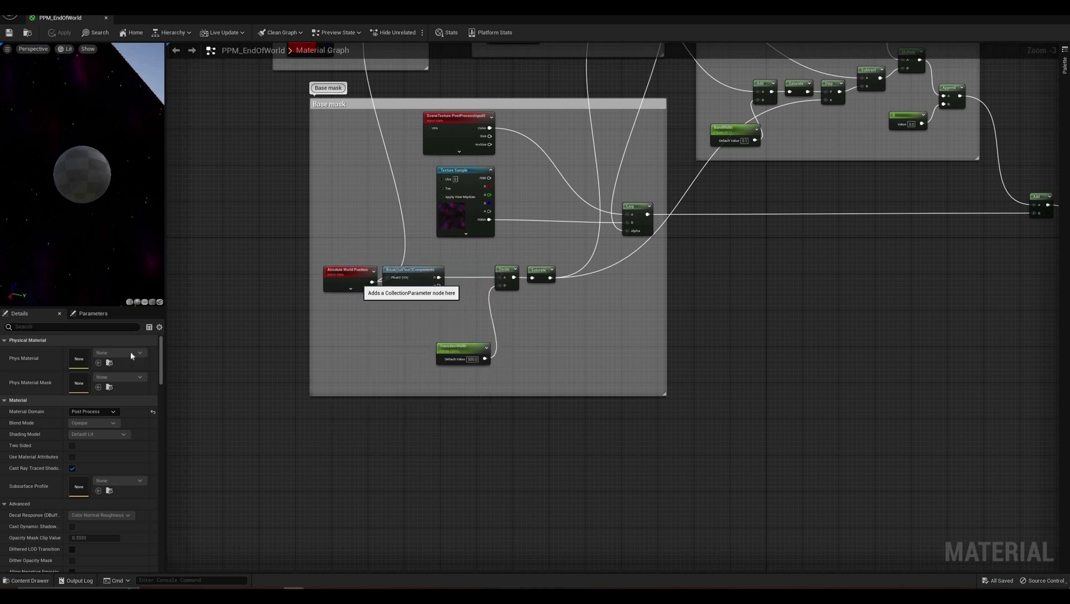
Step: Set the collection parameter node to EndOfWorldOffset from PostProcessGlobal and place it in the Base mask group below Absolute World Position
click(119, 353)
click(93, 384)
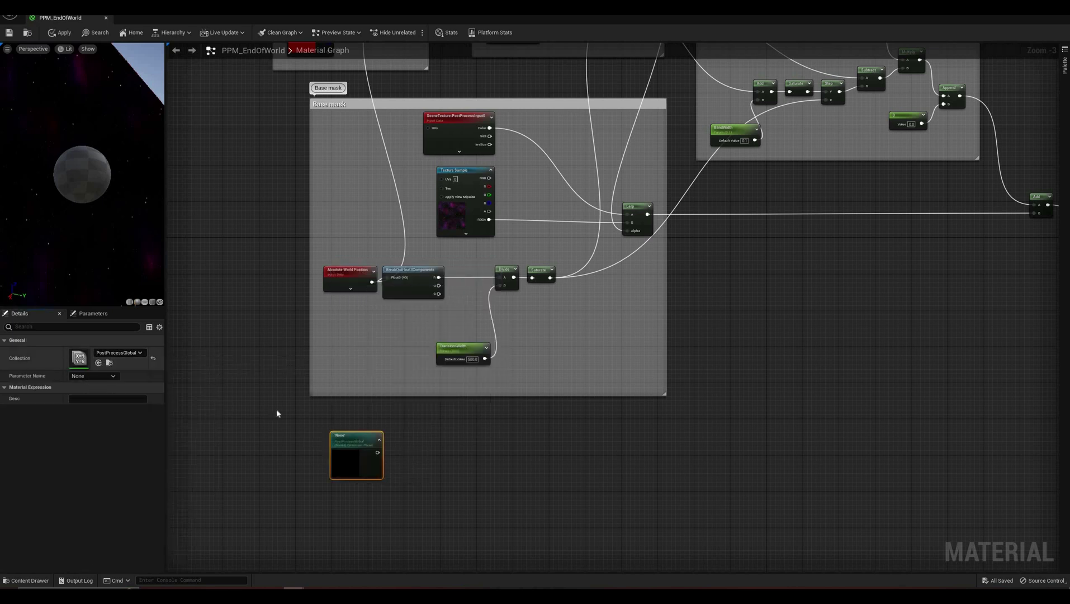
click(82, 376)
click(129, 387)
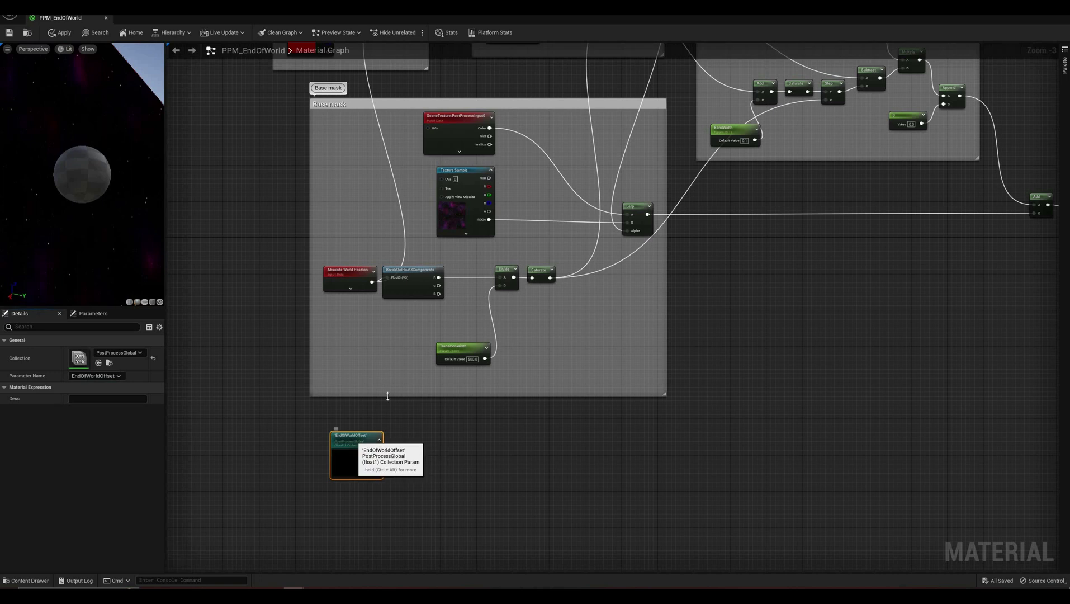
drag(352, 436, 346, 334)
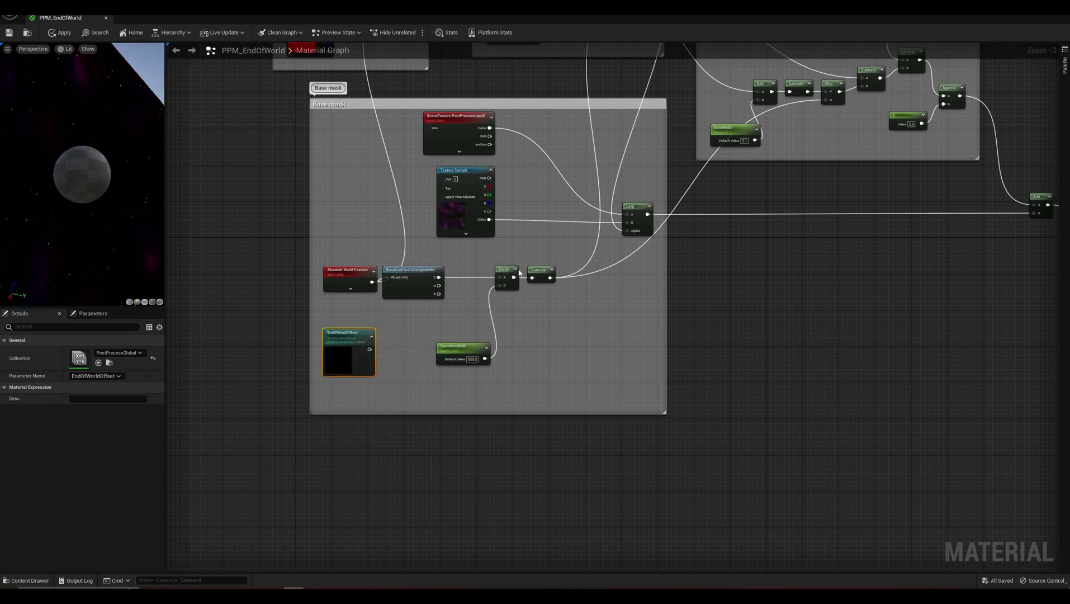
Step: Shift the Divide, Saturate and TransitionWidth nodes right and place EndOfWorldOffset below BreakOutFloat3Components, leaving a gap before Divide
drag(554, 332, 556, 334)
drag(505, 268, 546, 268)
click(514, 311)
drag(454, 347, 481, 348)
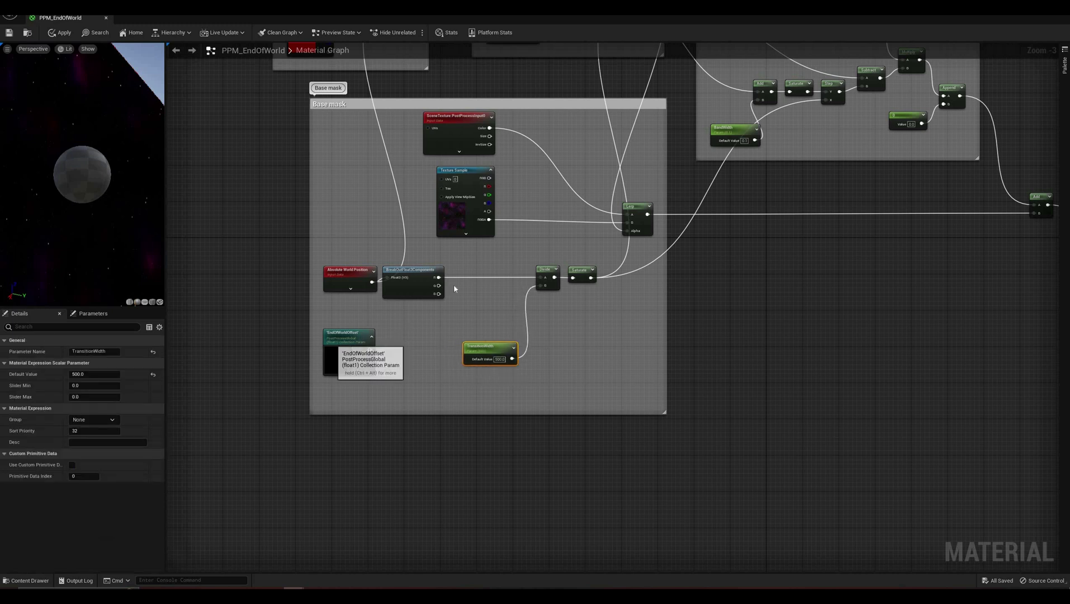
drag(343, 332, 401, 336)
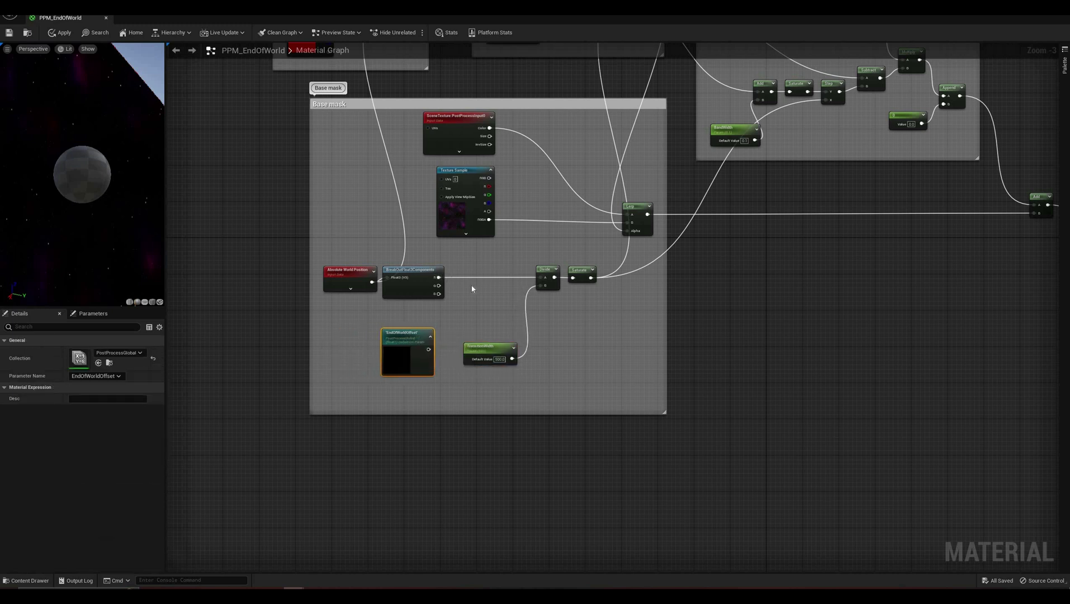
Step: Try an Add node on the first output of BreakOutFloat3Components, aligned ahead of the Divide node
drag(438, 277, 472, 289)
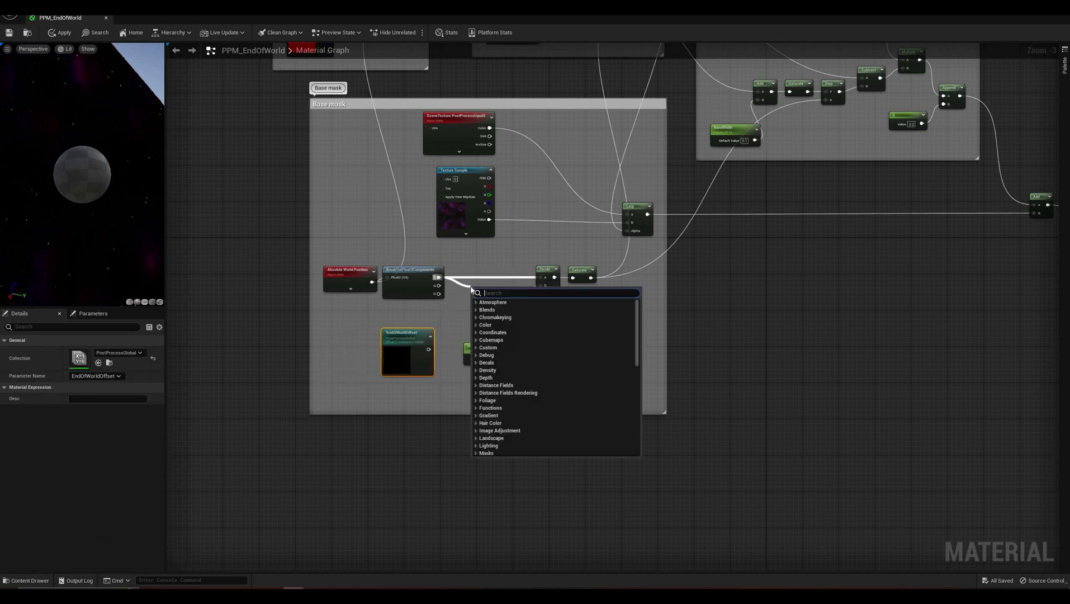
text(add)
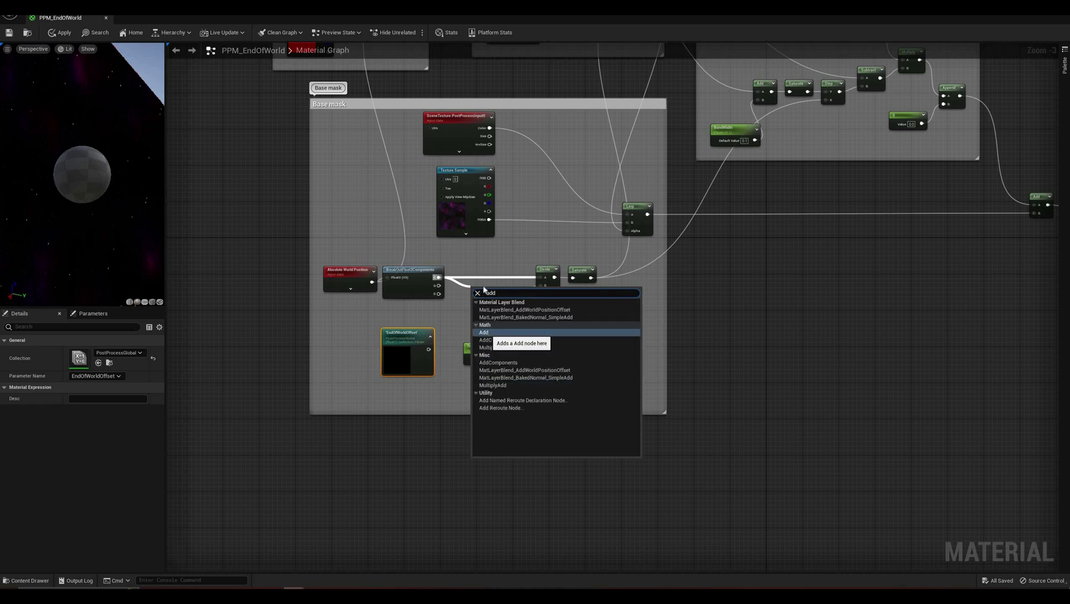
key(Return)
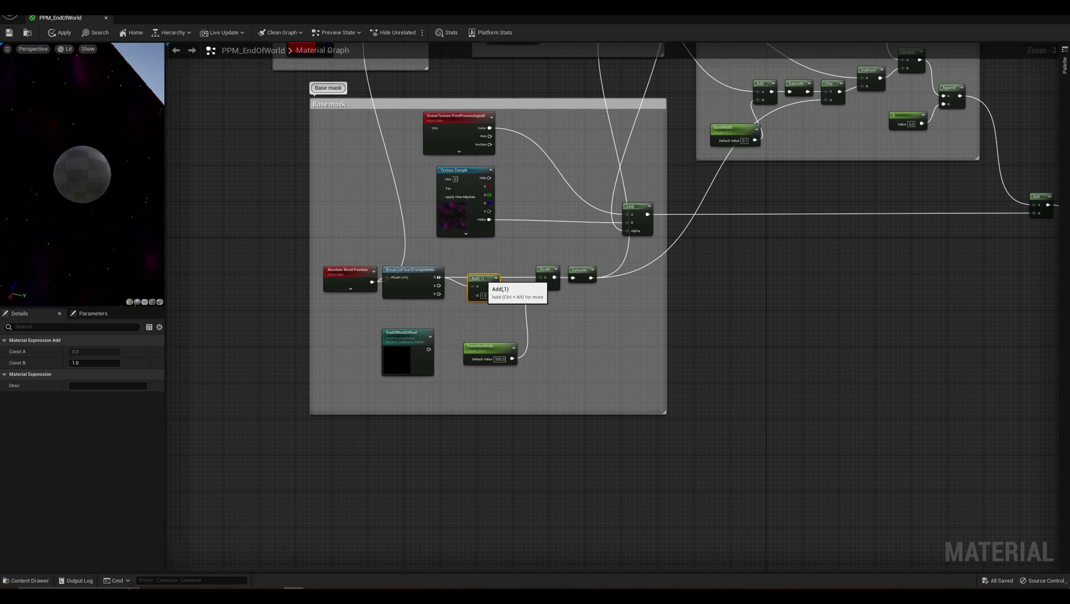
key(q)
Step: Replace the Add node with a Subtract node on the first BreakOutFloat3Components output and connect EndOfWorldOffset to its B input
drag(439, 277, 477, 310)
text(sub)
key(Return)
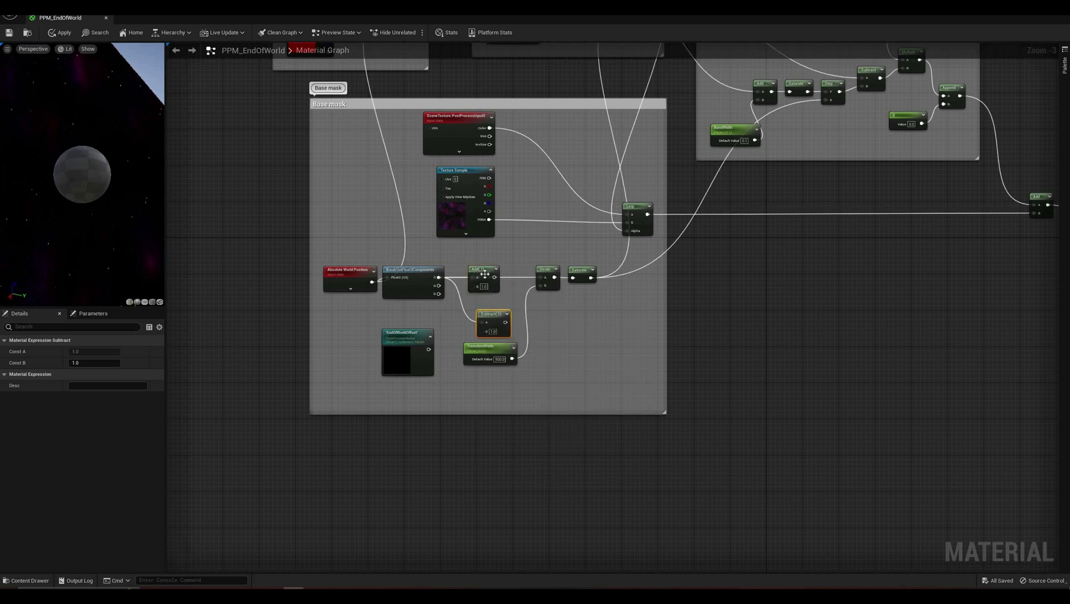
click(484, 273)
key(Delete)
drag(493, 314, 480, 269)
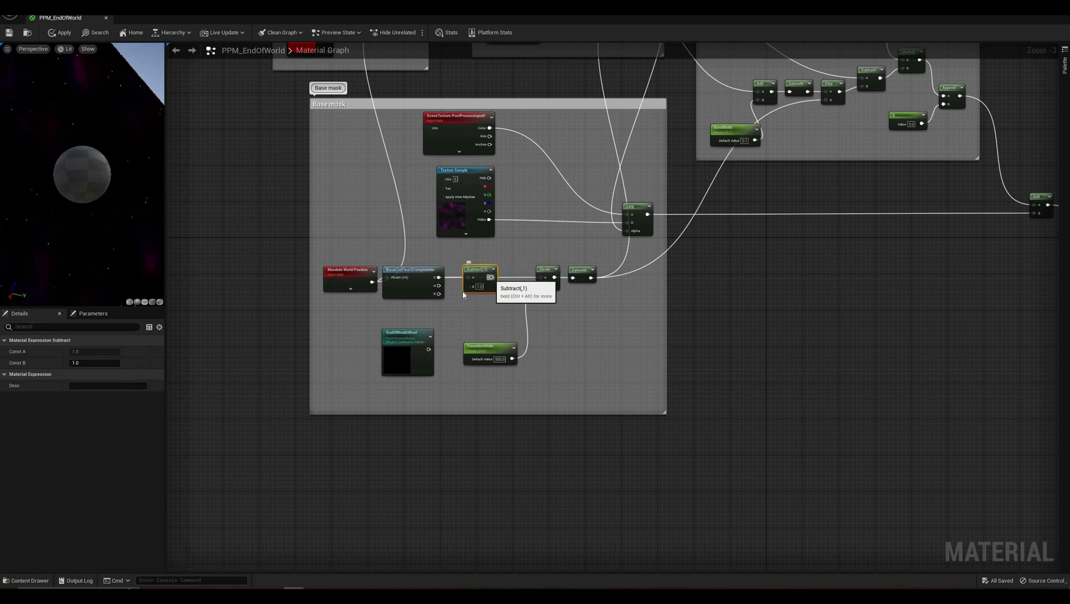
drag(429, 349, 469, 287)
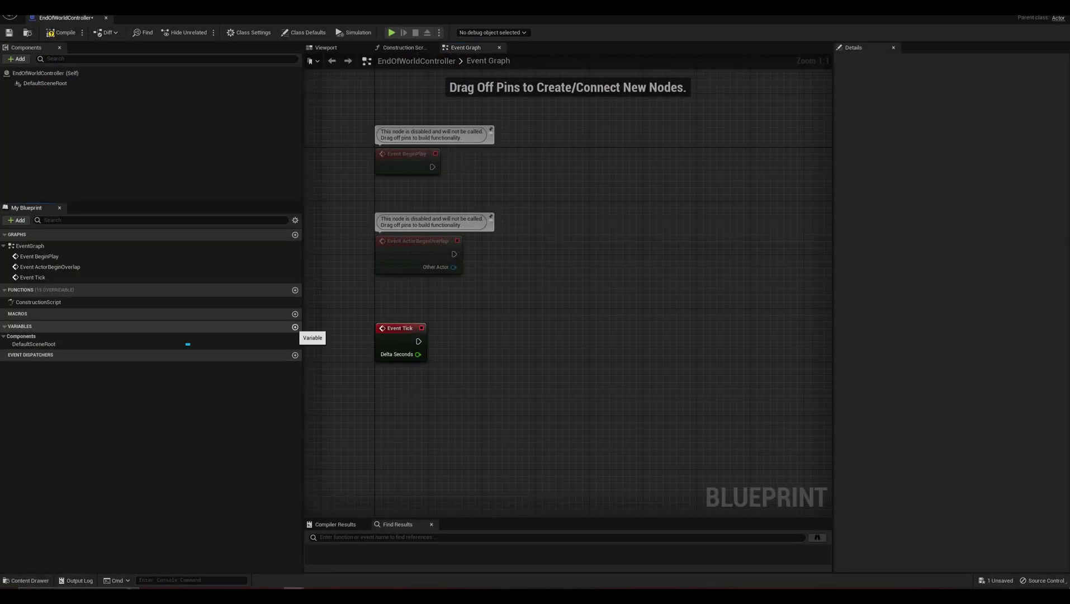
Step: Create a float variable named WallSpeed in the EndOfWorldController blueprint, compile, and set its default value to 150
click(295, 327)
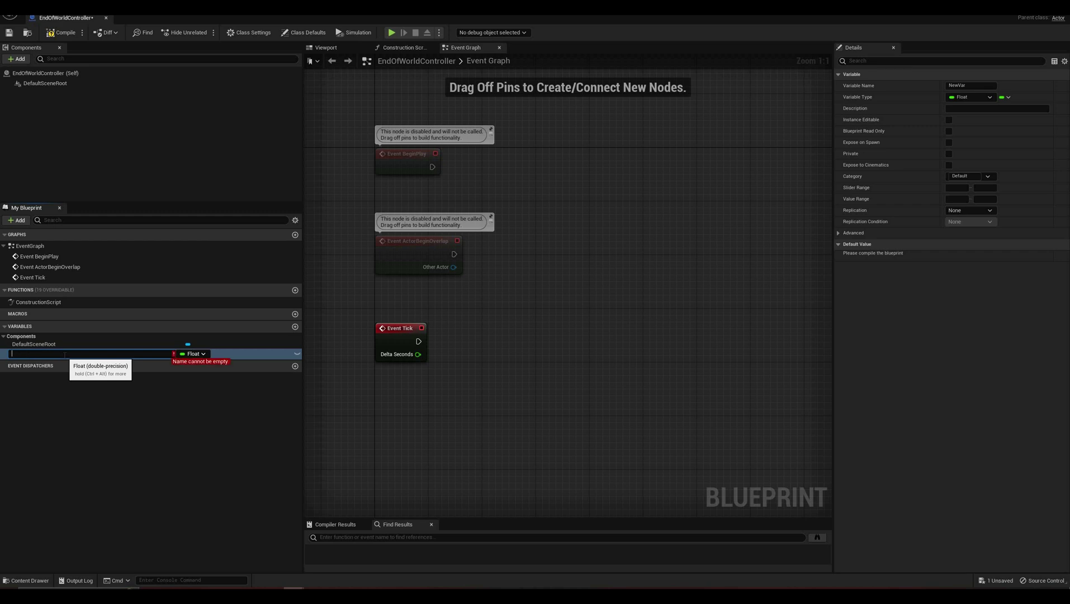
key(Return)
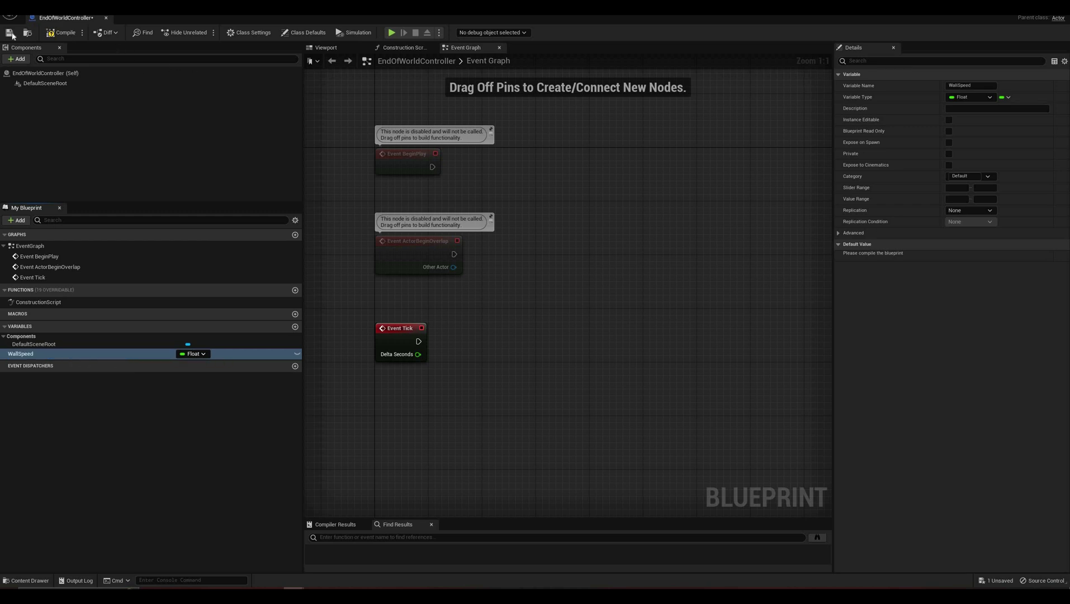
click(62, 32)
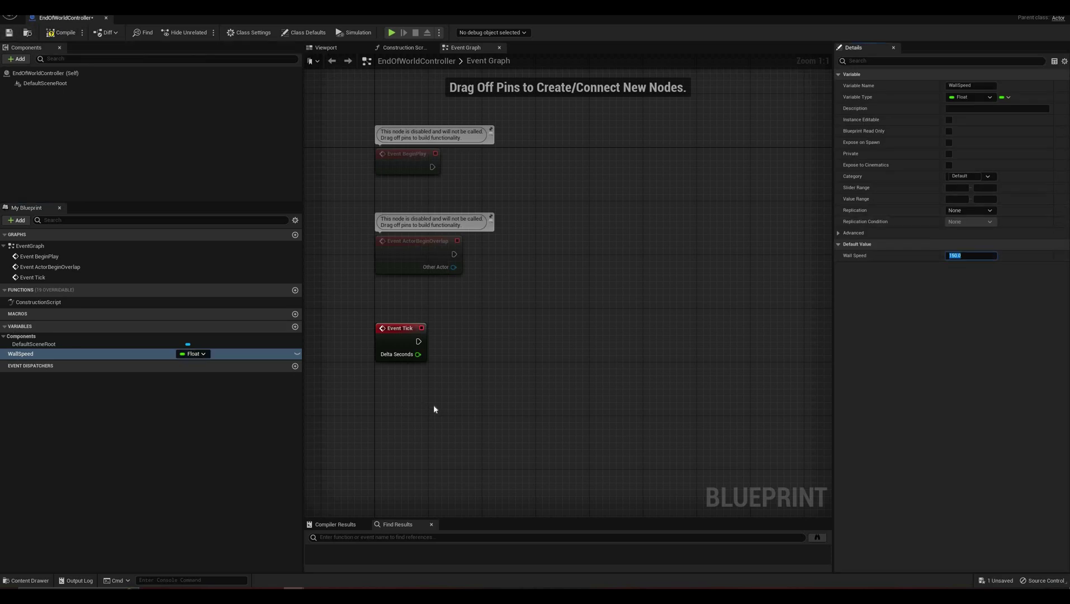
Step: Add a WallSpeed getter to the event graph and multiply it with the Delta Seconds of Event Tick
drag(21, 354, 388, 405)
click(416, 410)
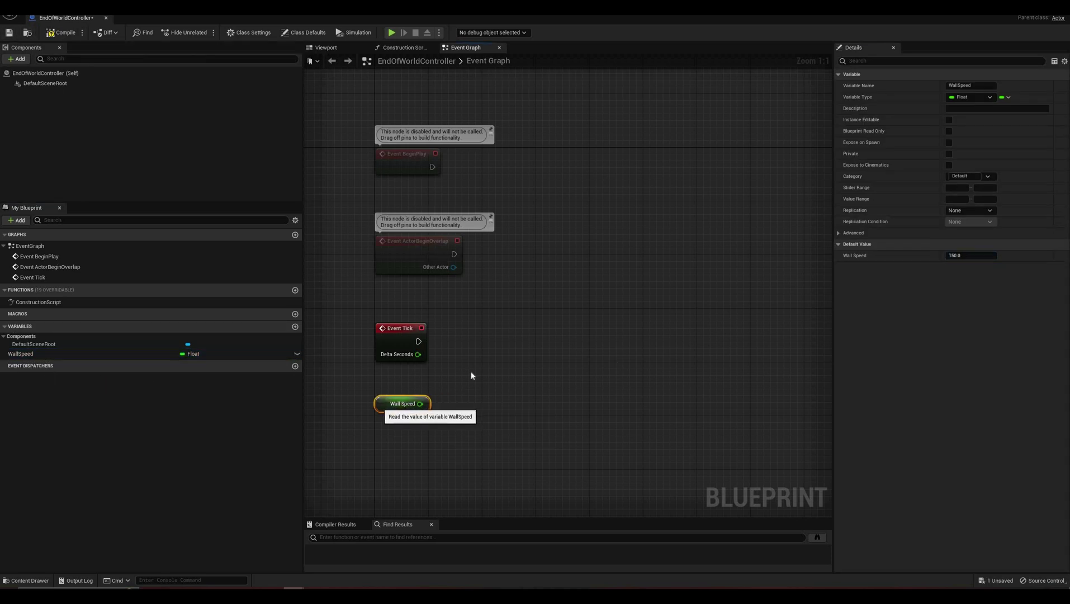
drag(418, 354, 472, 379)
text(mult)
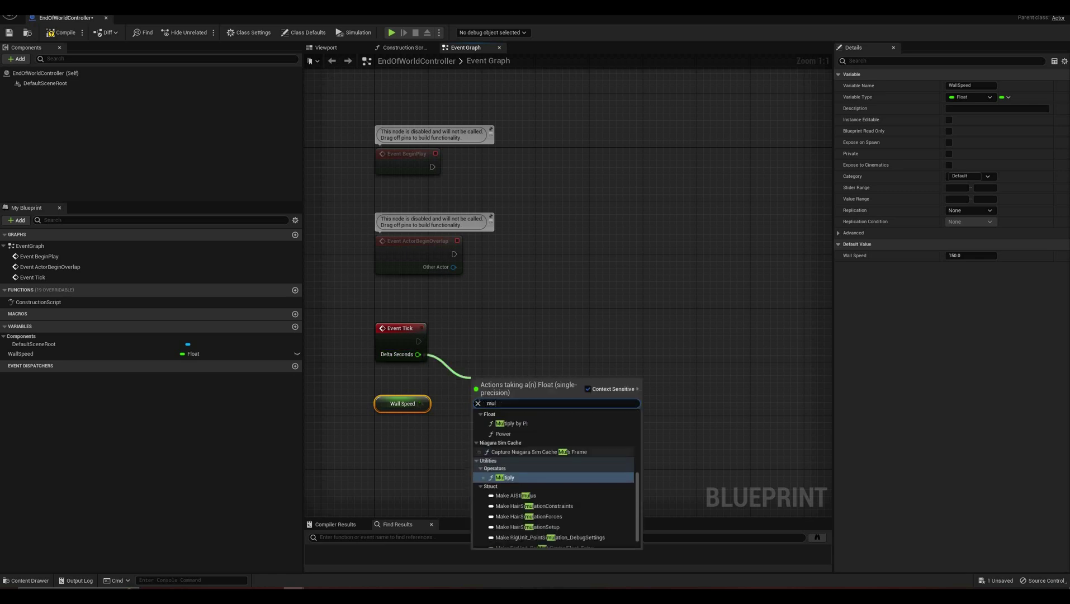
key(Return)
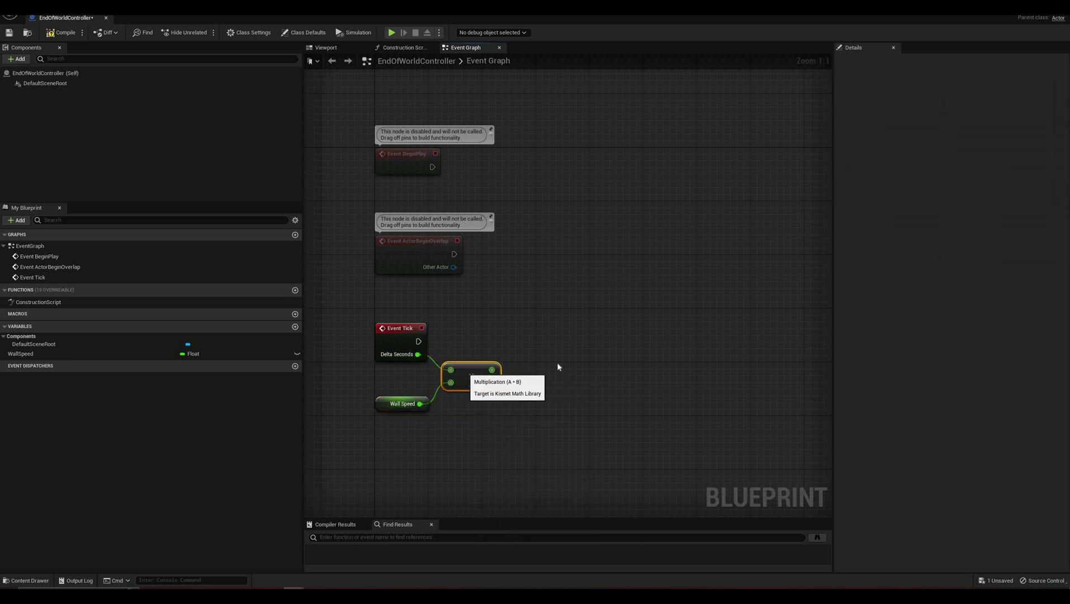
Step: Add a Get Scalar Parameter Value node that reads EndOfWorldOffset from the PostProcessGlobal collection
right_click(558, 366)
text(get scalar)
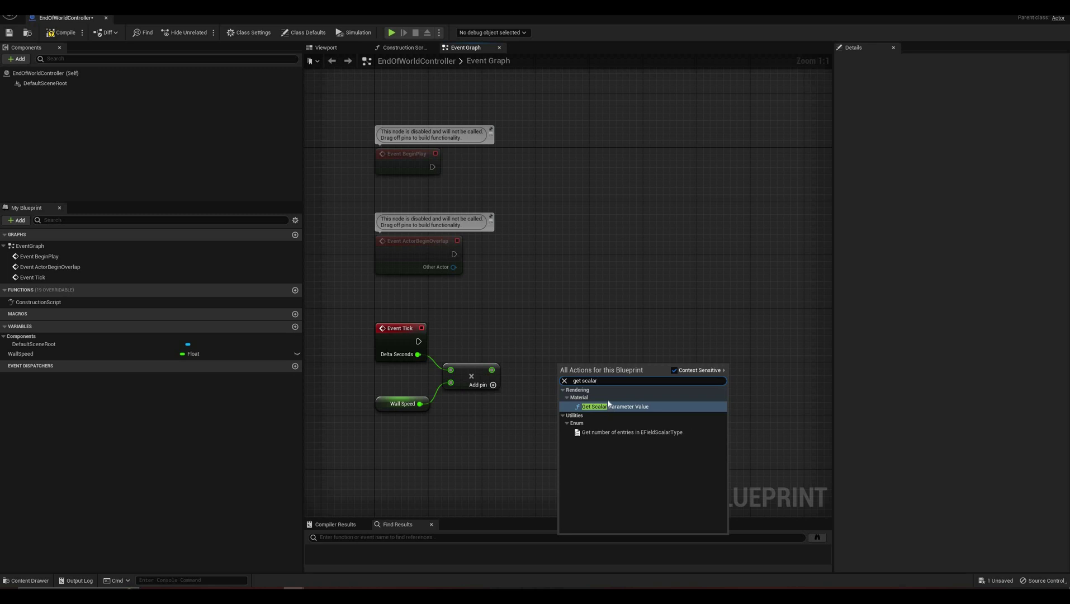
click(605, 407)
click(587, 401)
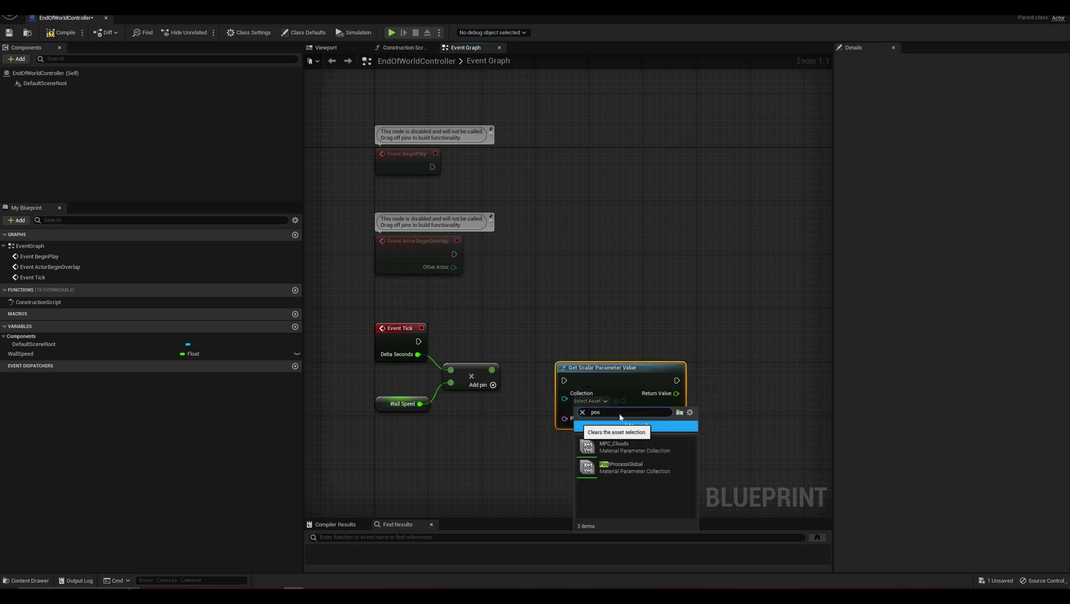
key(Down)
key(Down)
key(Return)
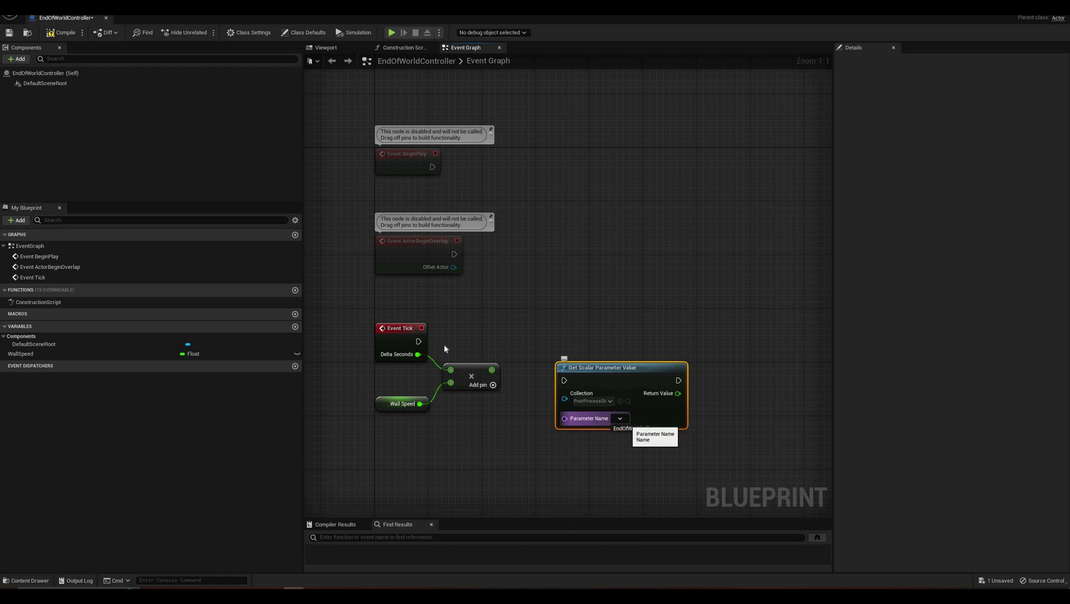
click(627, 428)
Step: Connect Event Tick to the Get Scalar Parameter Value node and arrange the Multiply and Wall Speed nodes below it
drag(591, 369, 570, 329)
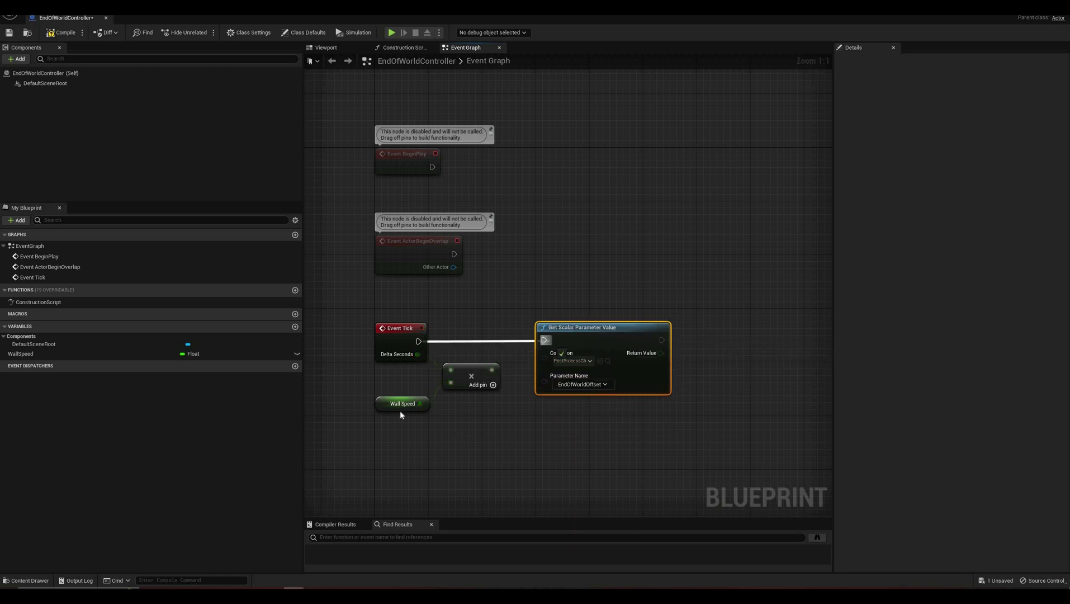
drag(470, 402, 585, 438)
right_drag(597, 318, 502, 313)
Step: Add the Multiply result to the Return Value of Get Scalar Parameter Value with an Add node
drag(496, 323, 555, 368)
text(add)
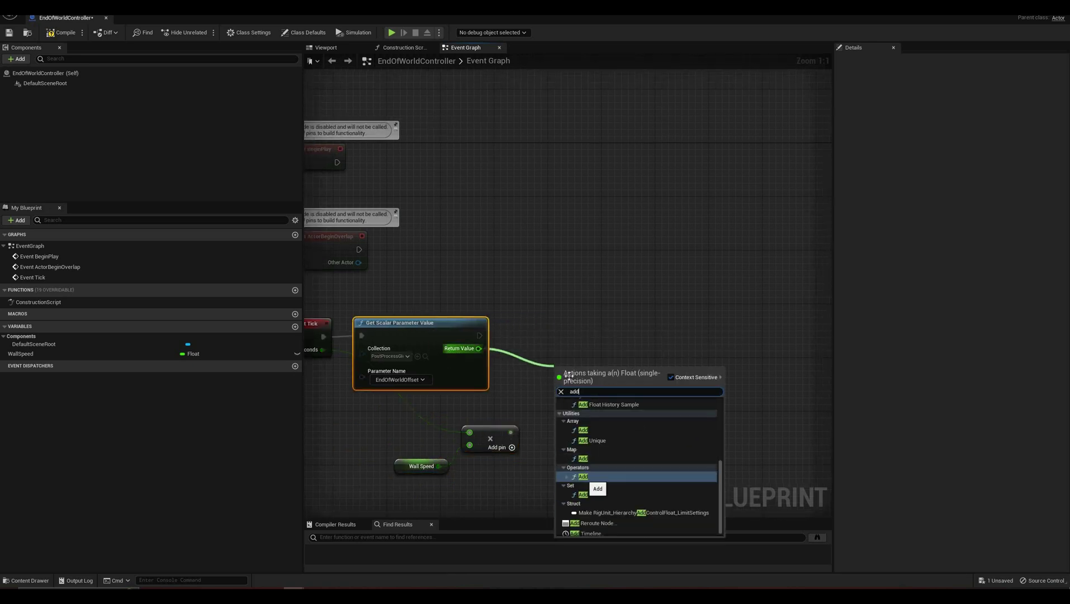
click(583, 477)
drag(511, 432, 557, 402)
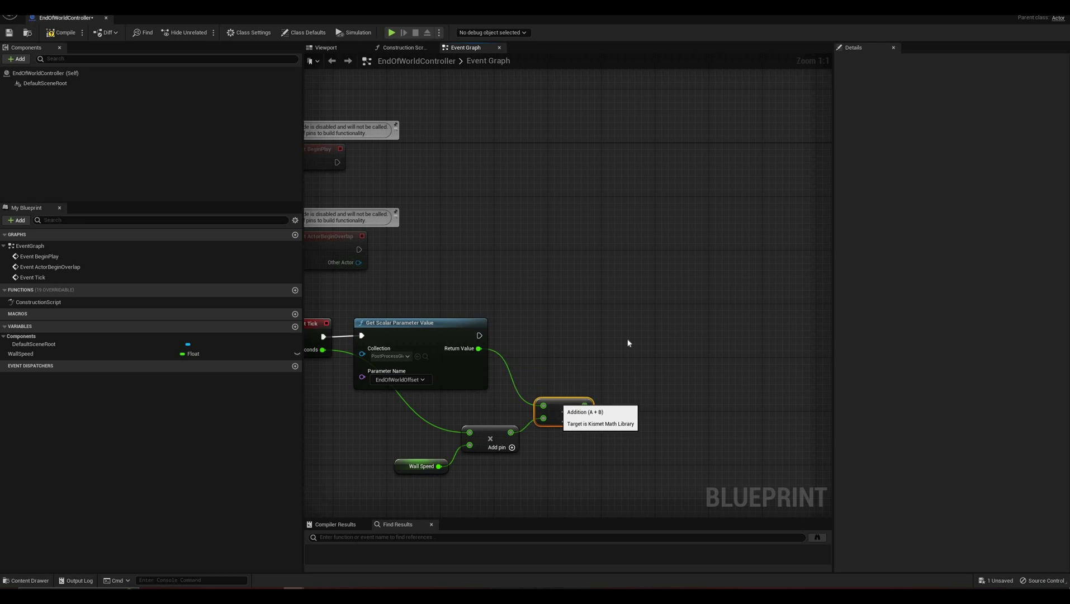
Step: Add a Set Scalar Parameter Value node executed after the Get node, targeting EndOfWorldOffset in the PostProcessGlobal collection
drag(479, 336, 627, 339)
text(set scalar)
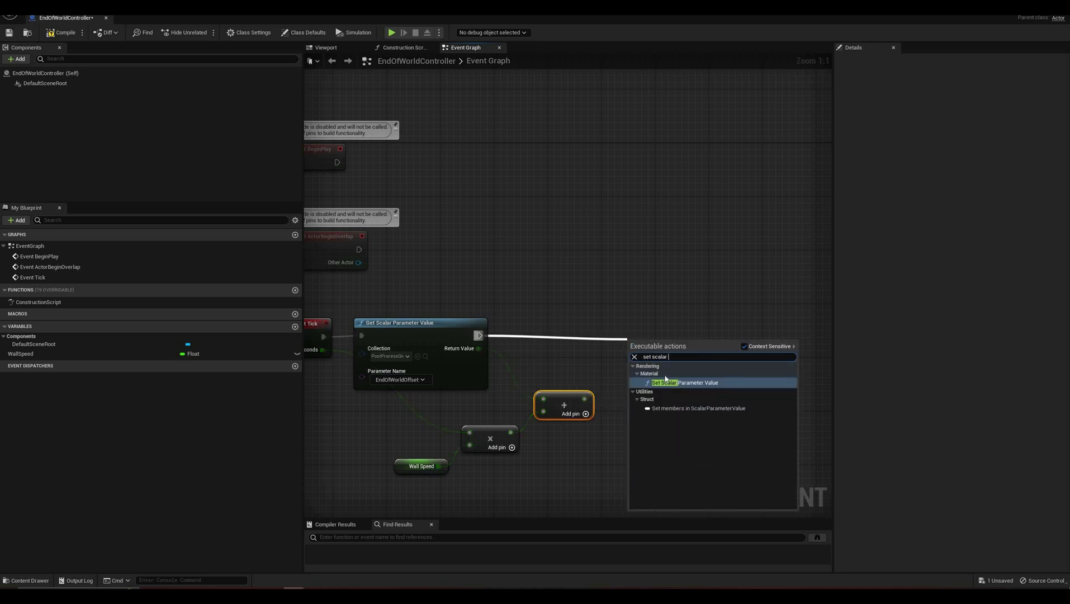
click(665, 381)
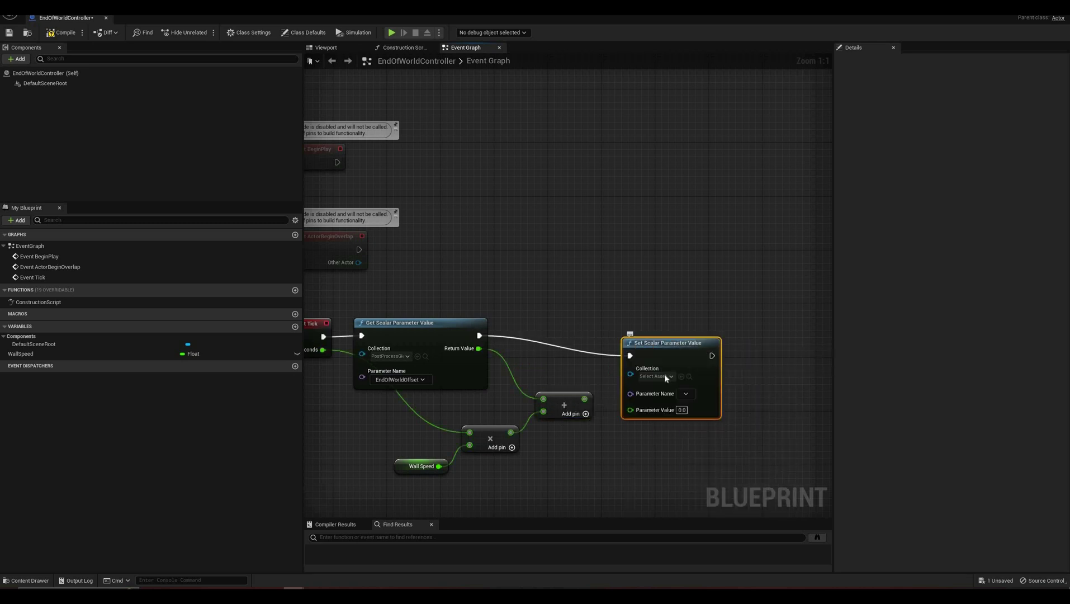
click(666, 377)
click(699, 442)
click(700, 404)
Step: Connect the Add result to the Parameter Value input of the Set Scalar Parameter Value node
drag(584, 399, 631, 409)
drag(671, 343, 658, 309)
key(ctrl+z)
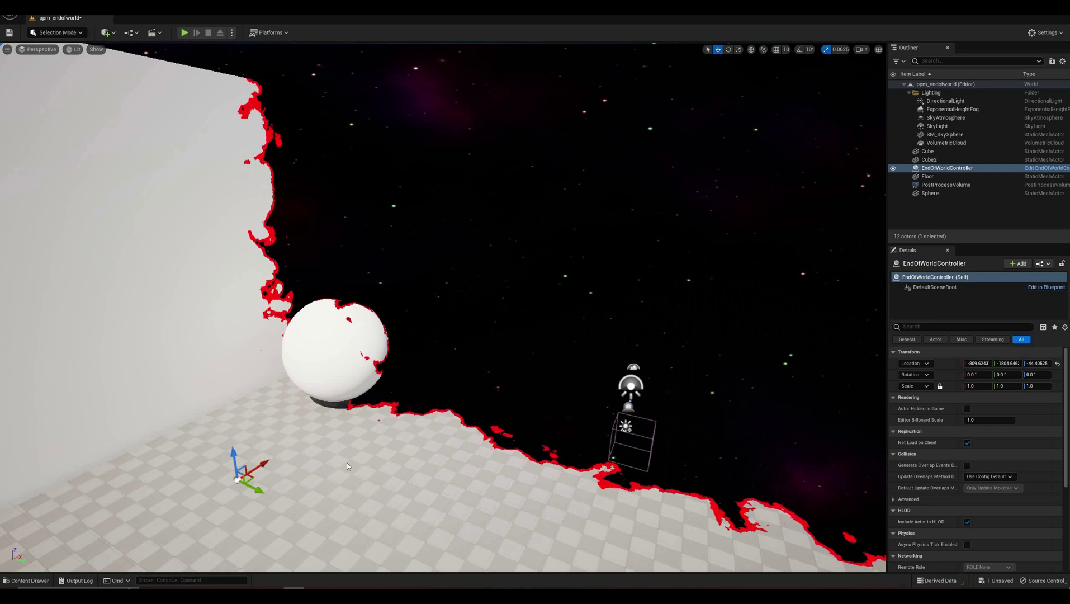
Step: Play the level in the editor, fly around to examine the moving end-of-world edge, and stop the play session
key(alt+p)
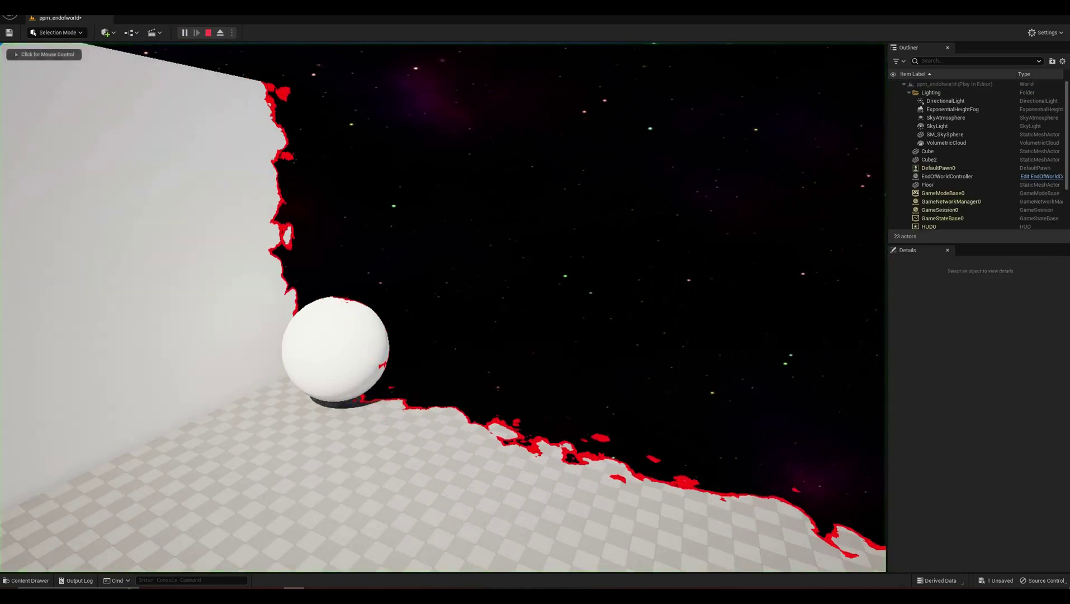
click(443, 308)
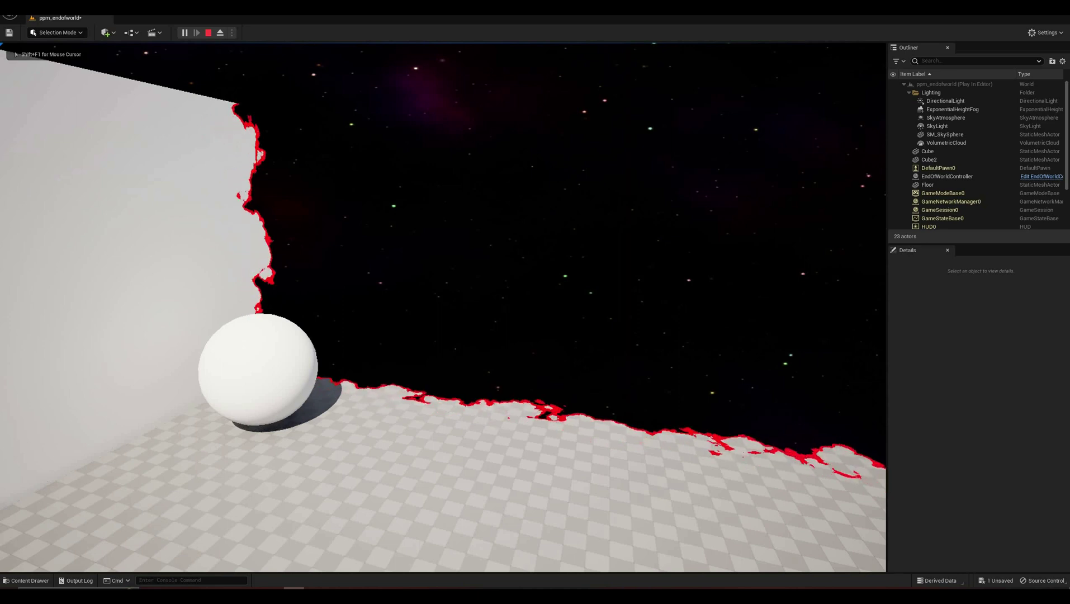
key(w)
key(e)
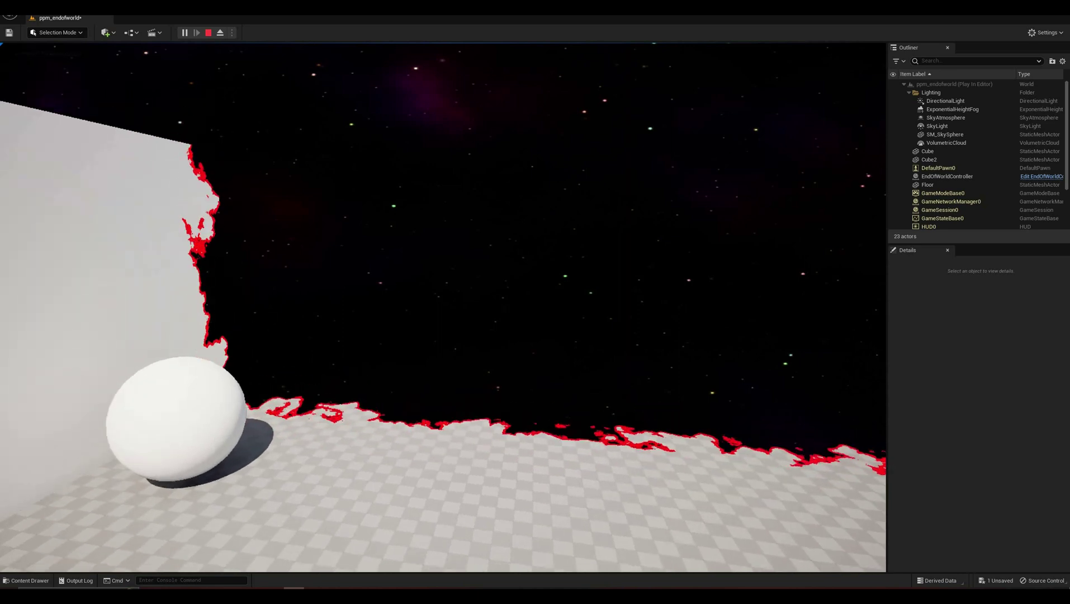
key(d)
key(d)
key(d)
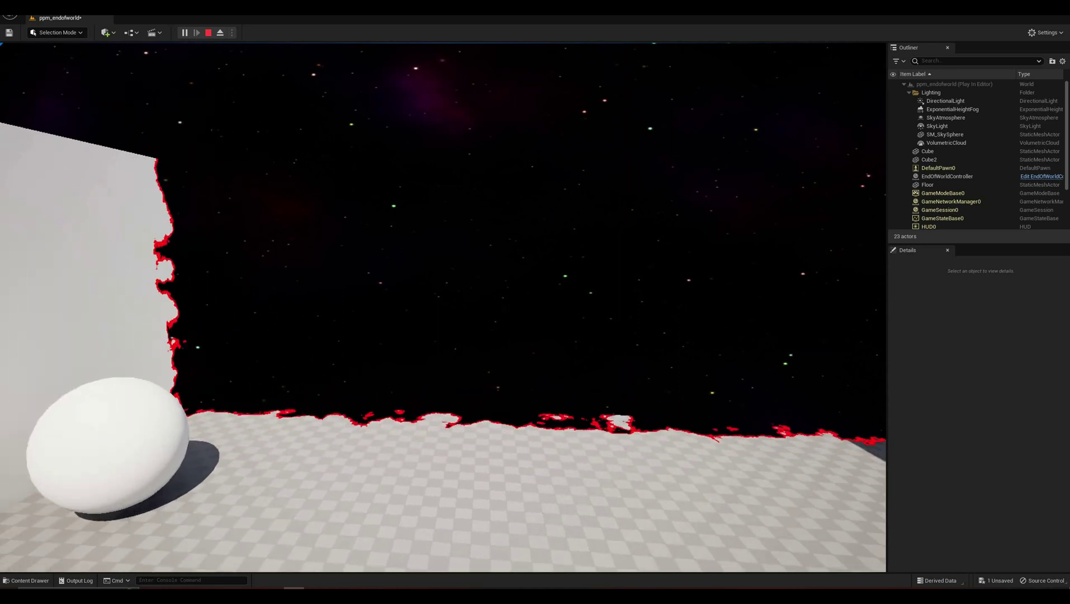
key(a)
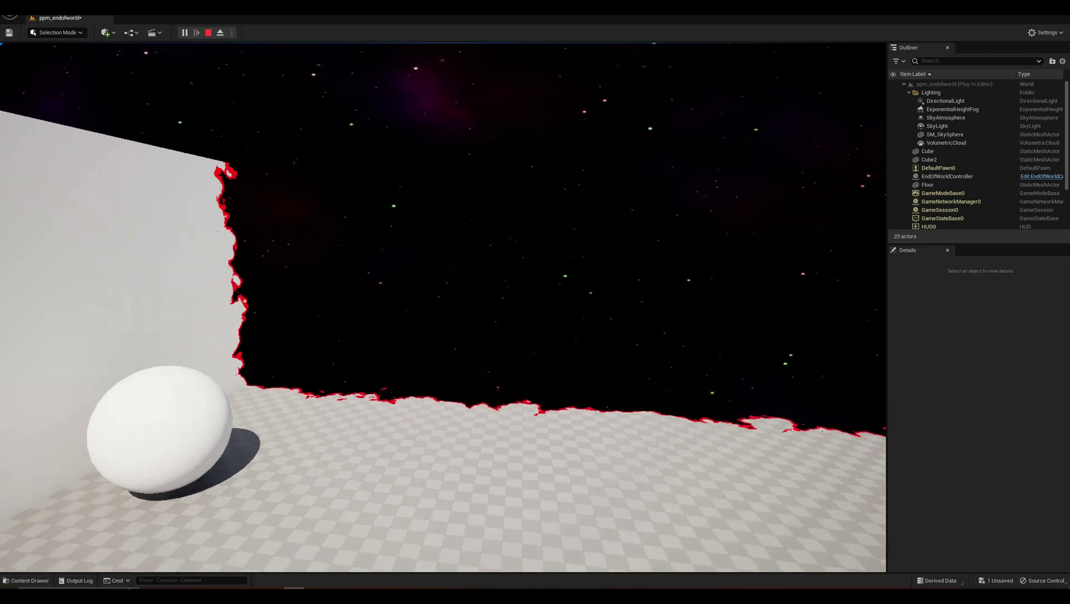
key(Escape)
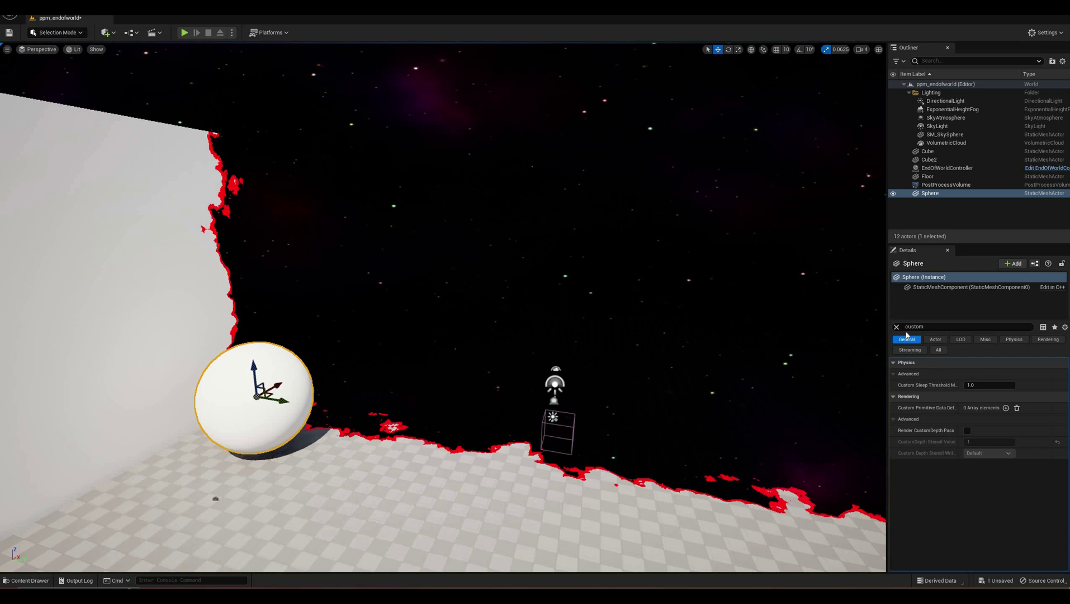
Step: Enable Render CustomDepth Pass on the Sphere and switch to the PPM_EndOfWorld material graph
click(969, 432)
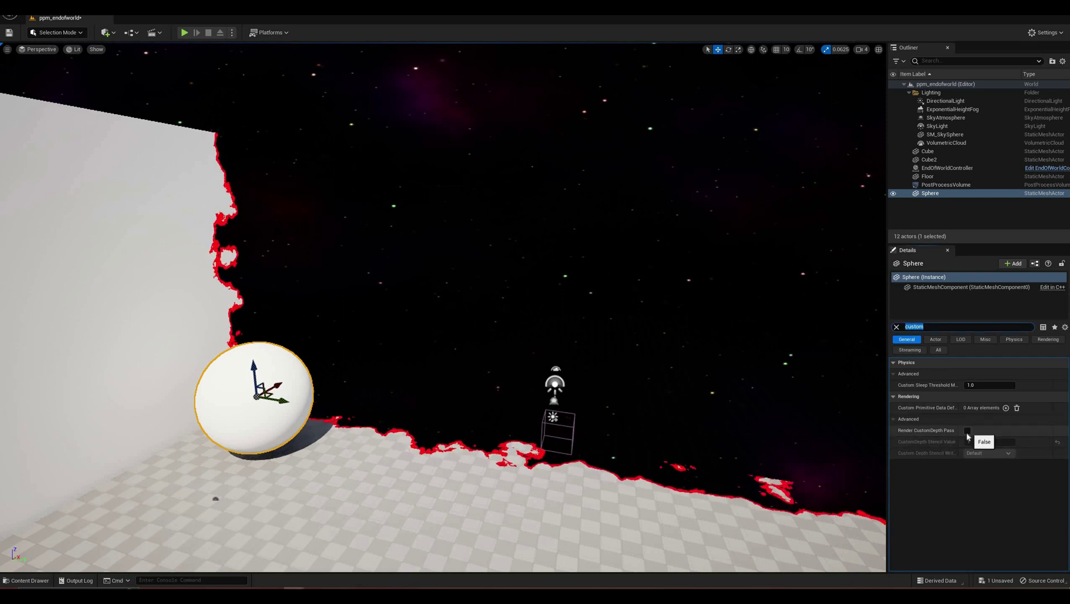
click(967, 430)
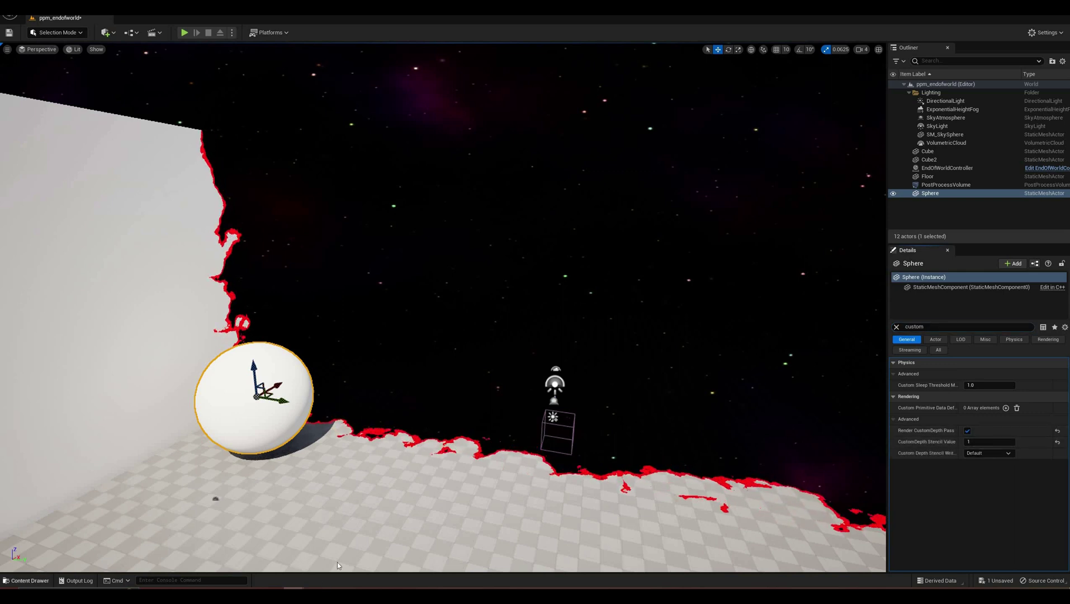
key(alt+Tab)
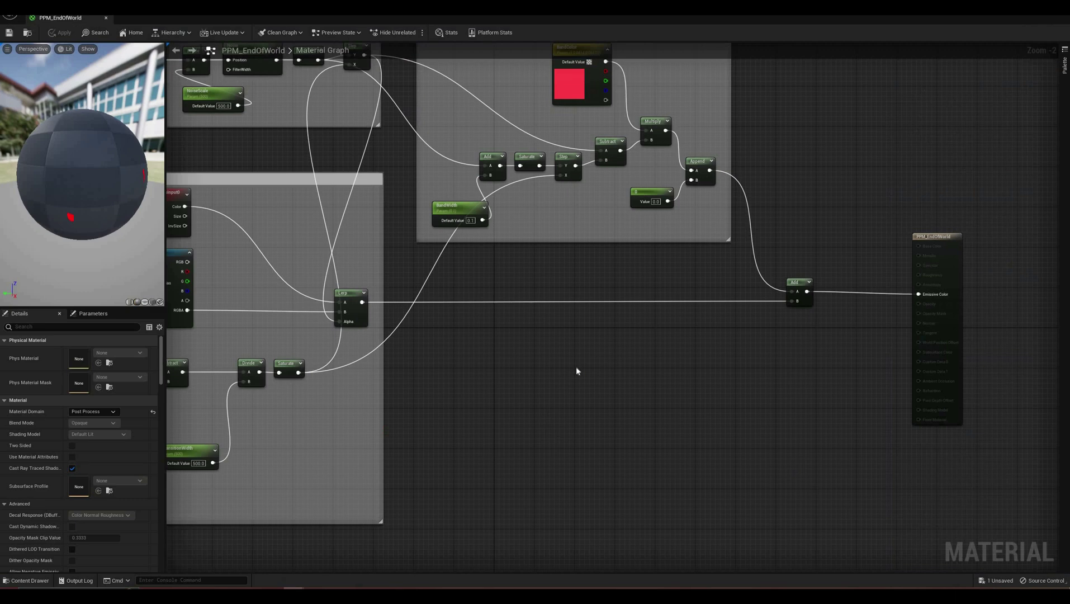
Step: Add a SceneTexture node to the material graph and set its Scene Texture Id to CustomStencil
right_click(577, 371)
text(scen)
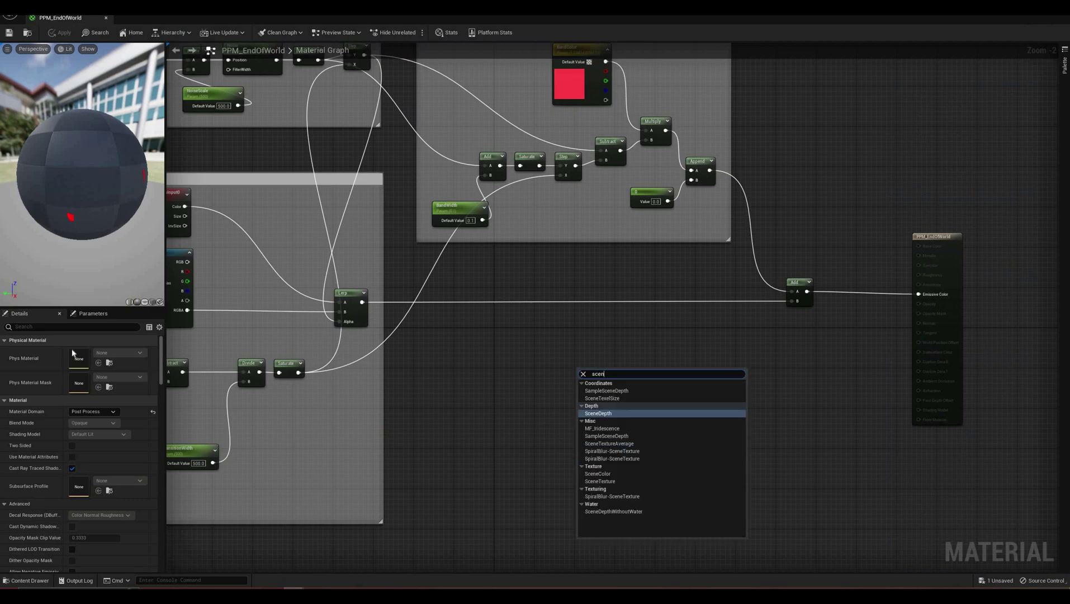
text(e tex)
key(Return)
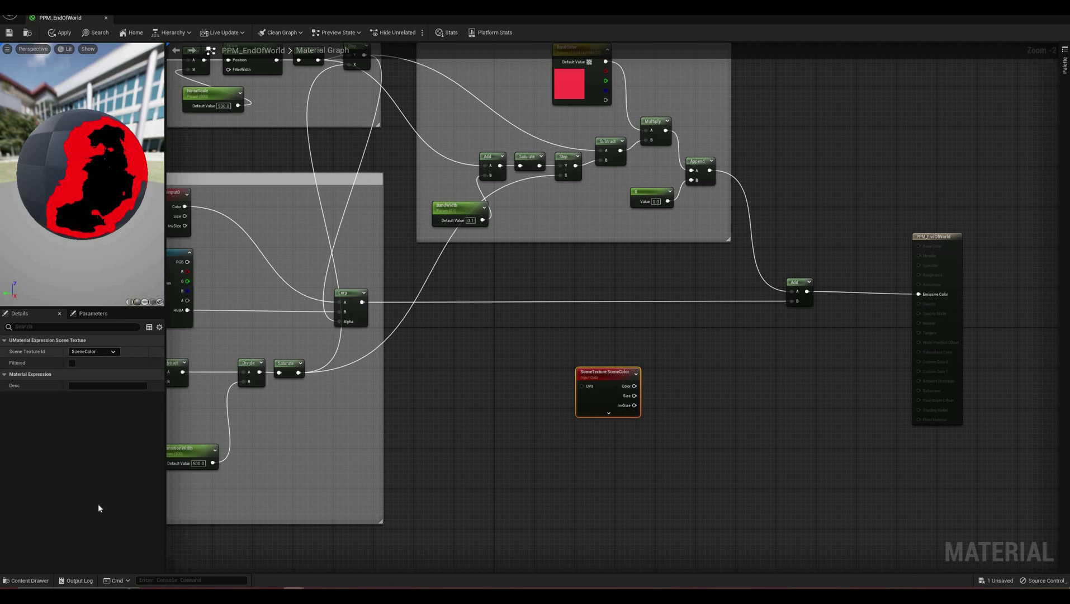
click(93, 351)
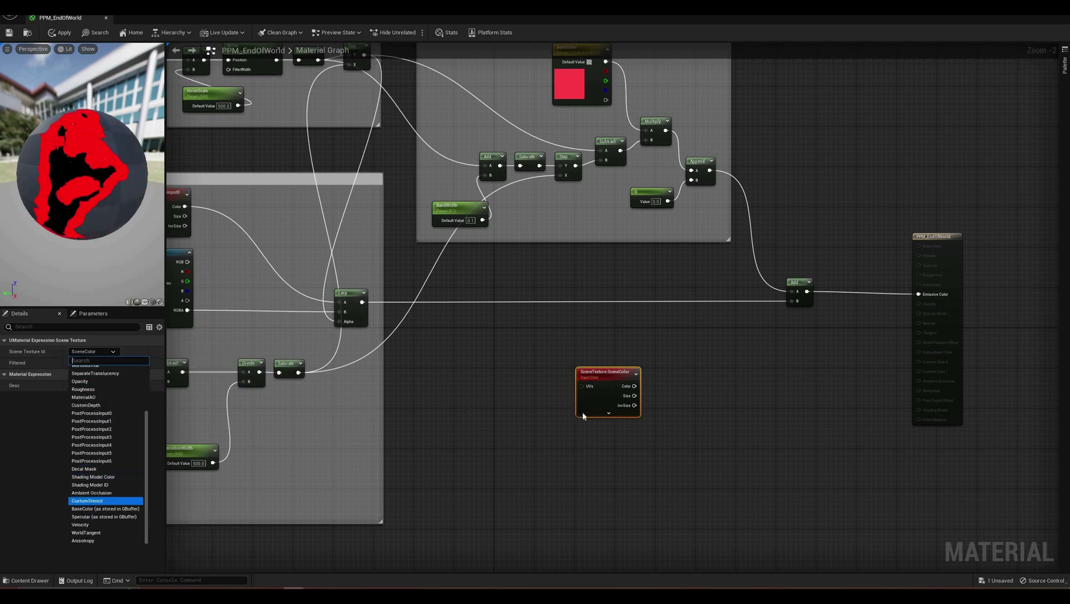
key(Return)
click(872, 322)
right_drag(563, 379, 510, 404)
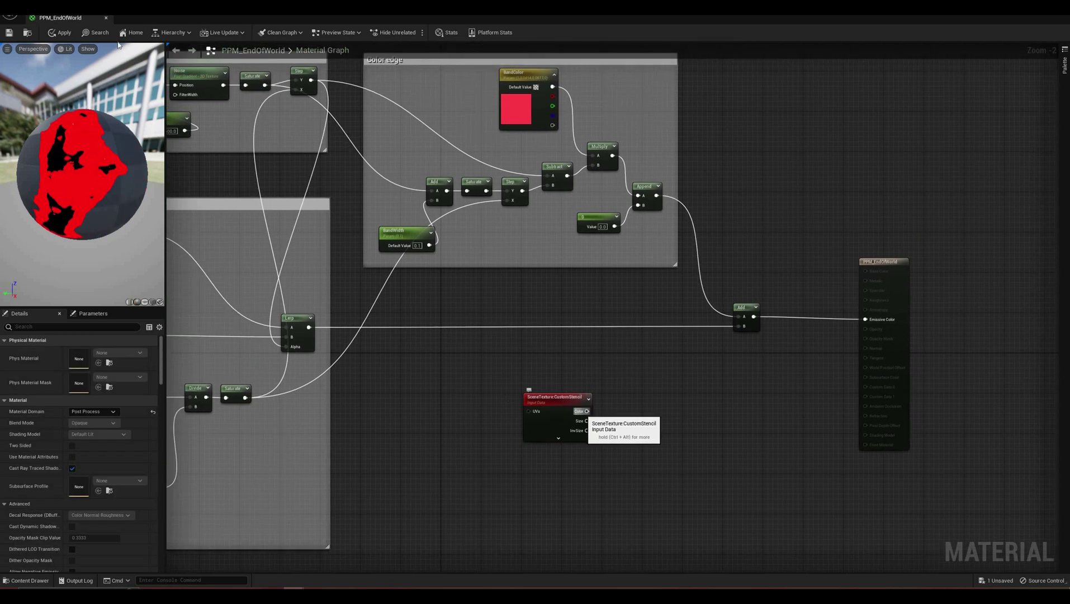
Step: Temporarily connect the CustomStencil Color output to Emissive Color, and restore the Add result as the Emissive Color input
drag(588, 411, 866, 320)
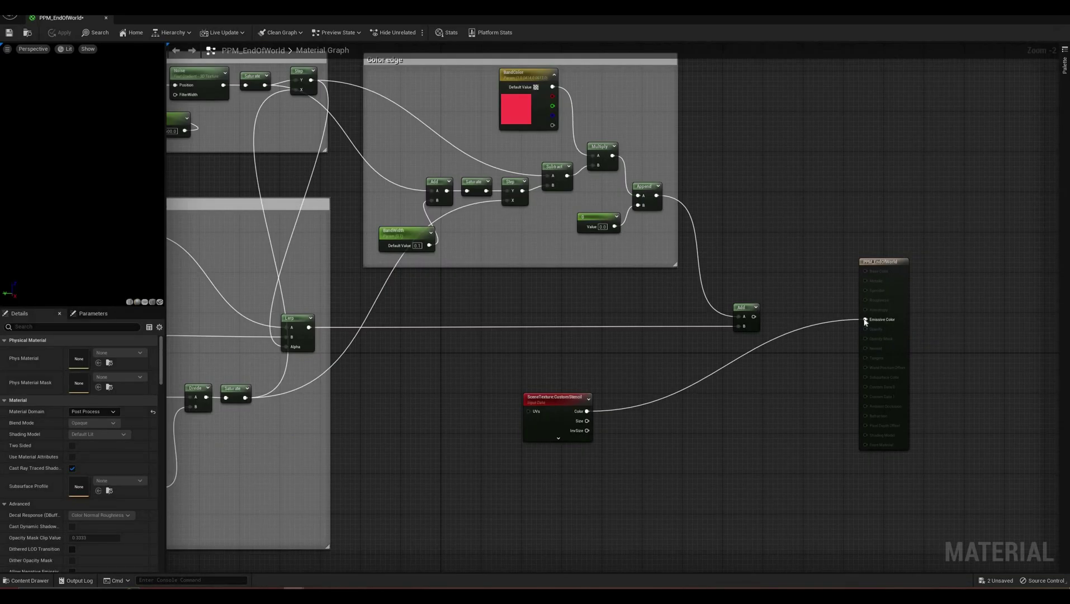
drag(754, 317, 844, 317)
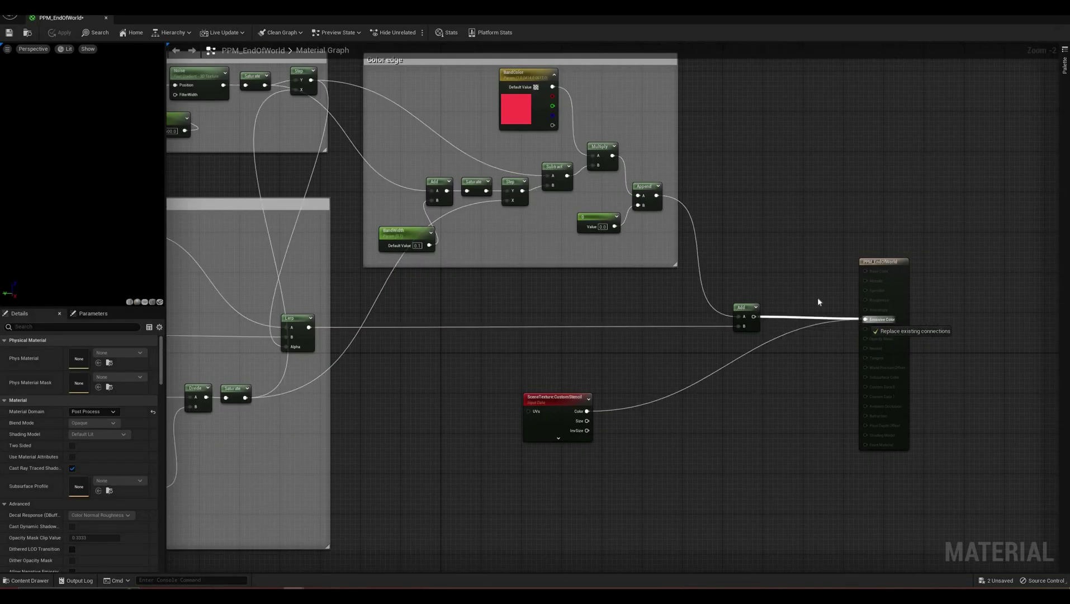
drag(830, 279, 823, 304)
click(913, 277)
right_drag(683, 436, 756, 396)
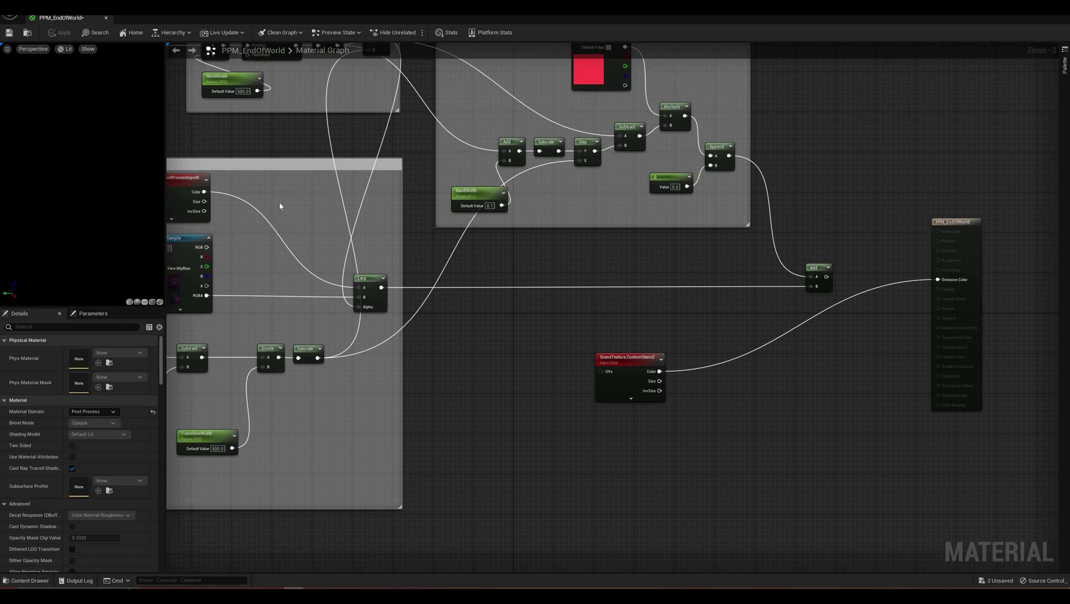
drag(827, 277, 938, 279)
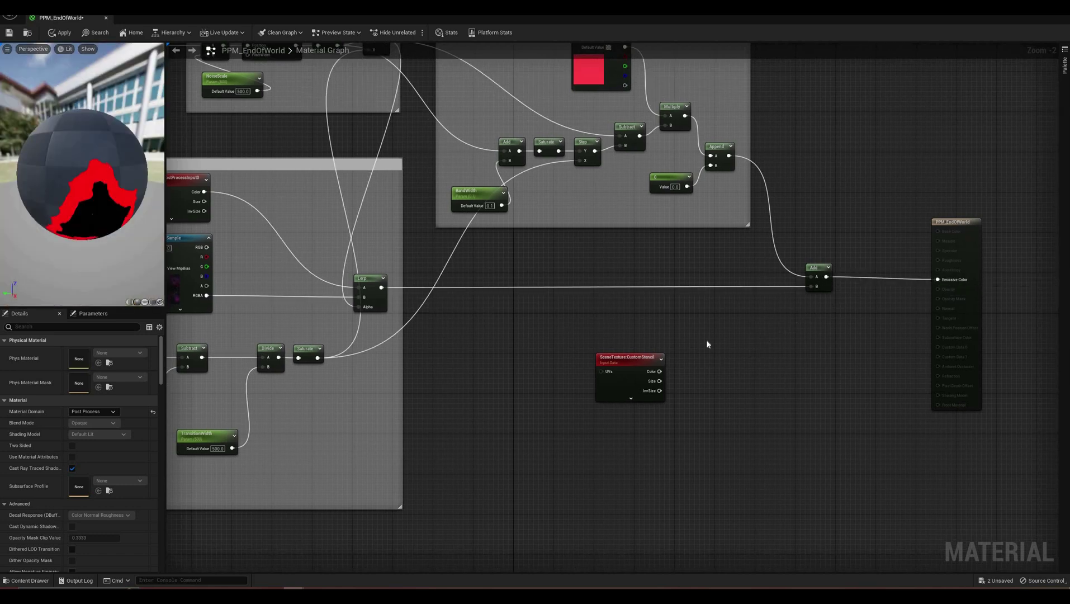
Step: Add a Lerp node and place it between the CustomStencil node and the material output
right_click(707, 339)
text(lerp)
key(Return)
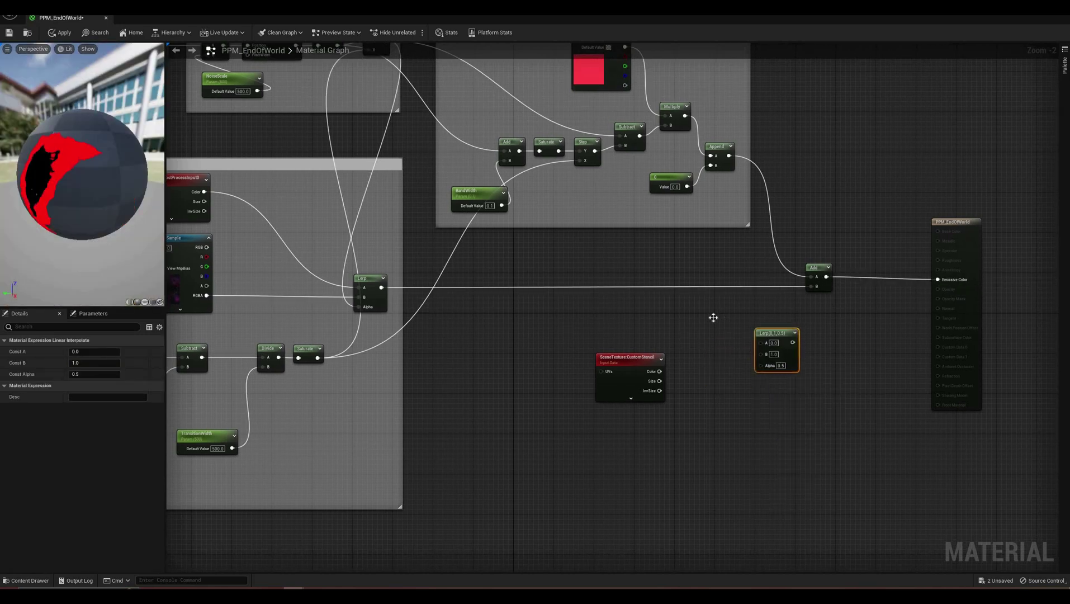
click(717, 324)
right_drag(791, 332, 727, 313)
drag(716, 317, 721, 323)
right_drag(720, 322, 731, 343)
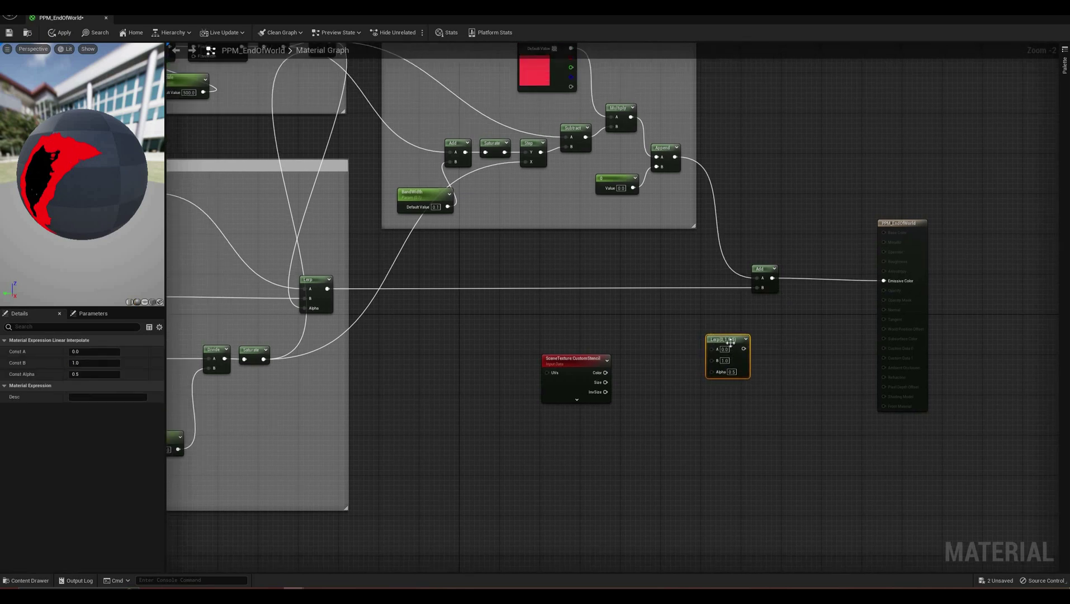
Step: Connect the Add result to the new Lerp's A, the PostProcessInput0 Color to B, and the CustomStencil Color to Alpha
drag(713, 349, 773, 278)
right_drag(712, 358, 823, 367)
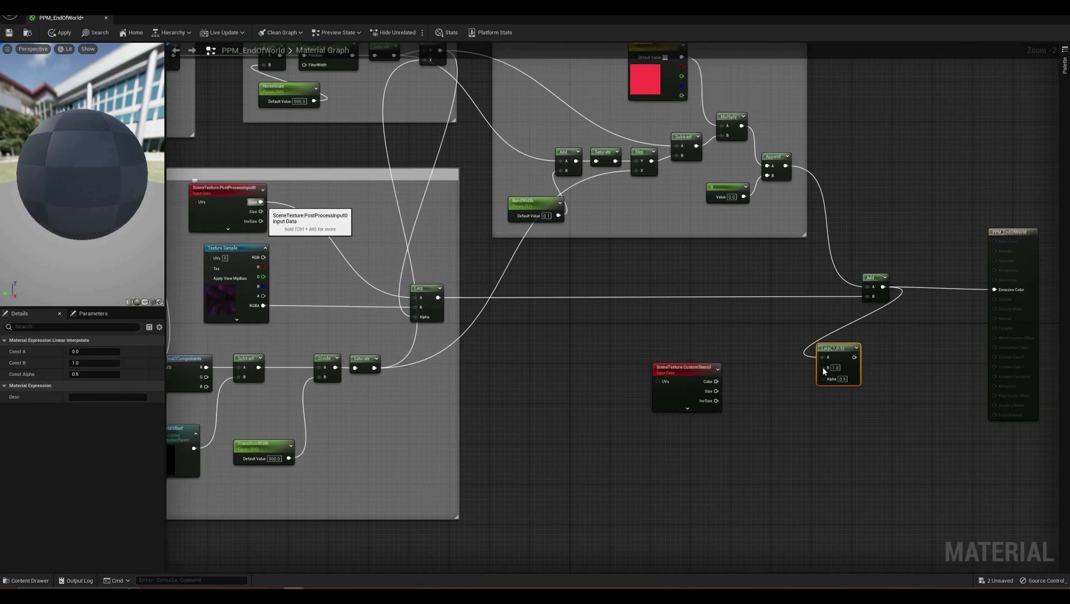
drag(261, 202, 827, 367)
drag(716, 381, 823, 377)
Step: Connect the new Lerp's output to Emissive Color, tidy the surrounding nodes, and save the material
drag(683, 368, 767, 388)
right_drag(827, 281, 730, 295)
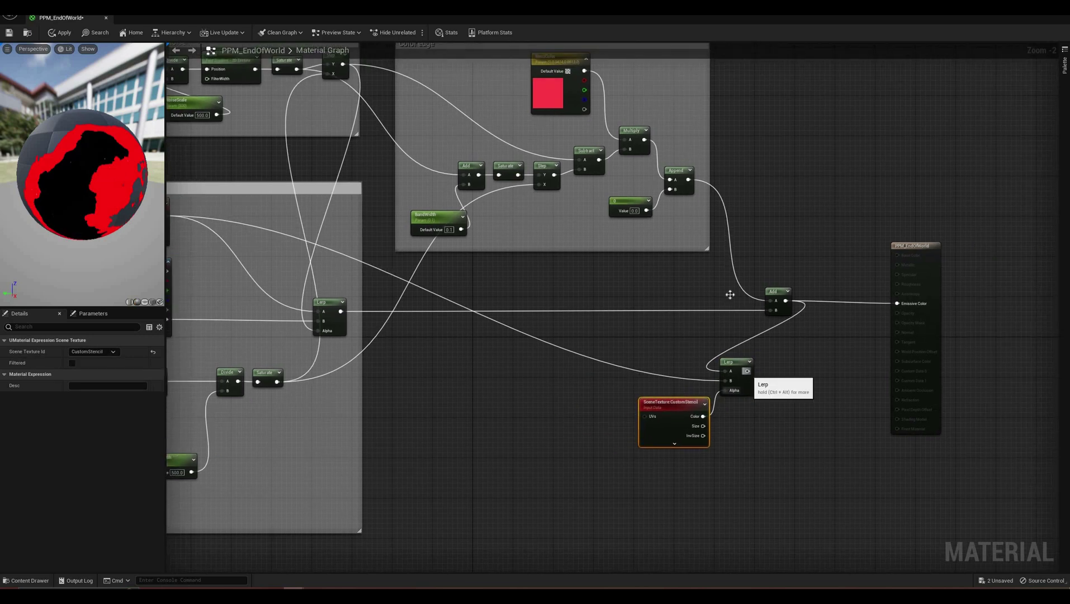
drag(774, 291, 729, 291)
drag(730, 362, 785, 327)
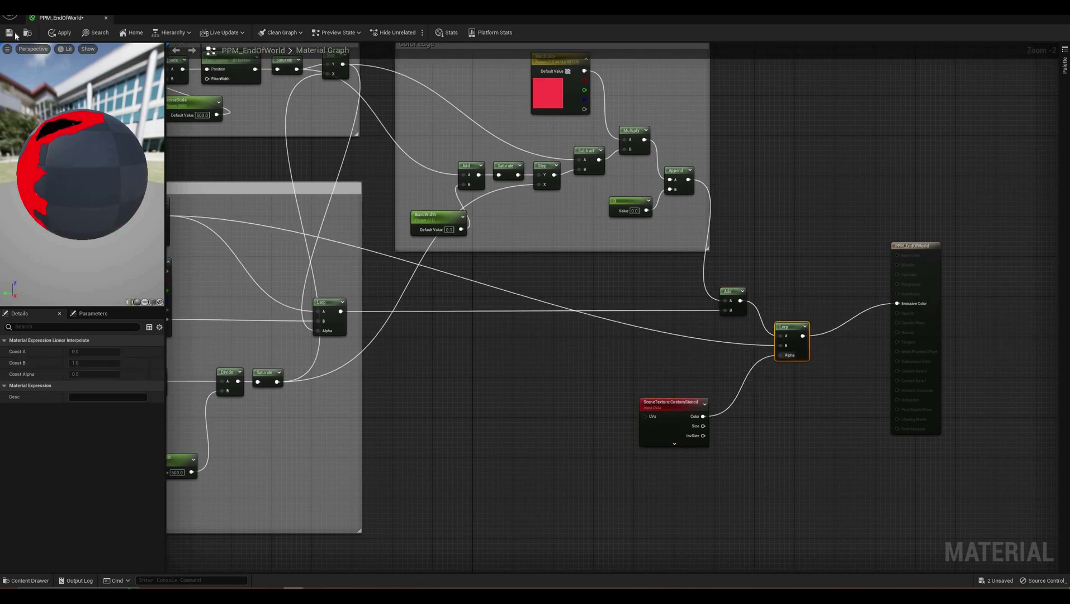
drag(671, 403, 711, 373)
key(ctrl+s)
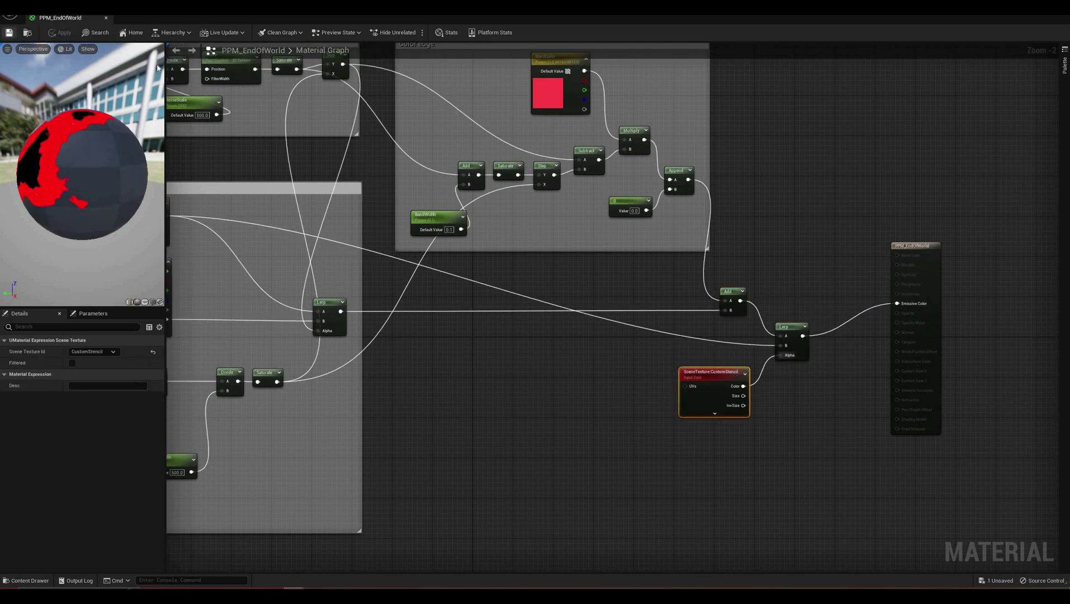
Step: Close the material and give the WallSpeed variable in the EndOfWorldController blueprint a negative default value
click(106, 19)
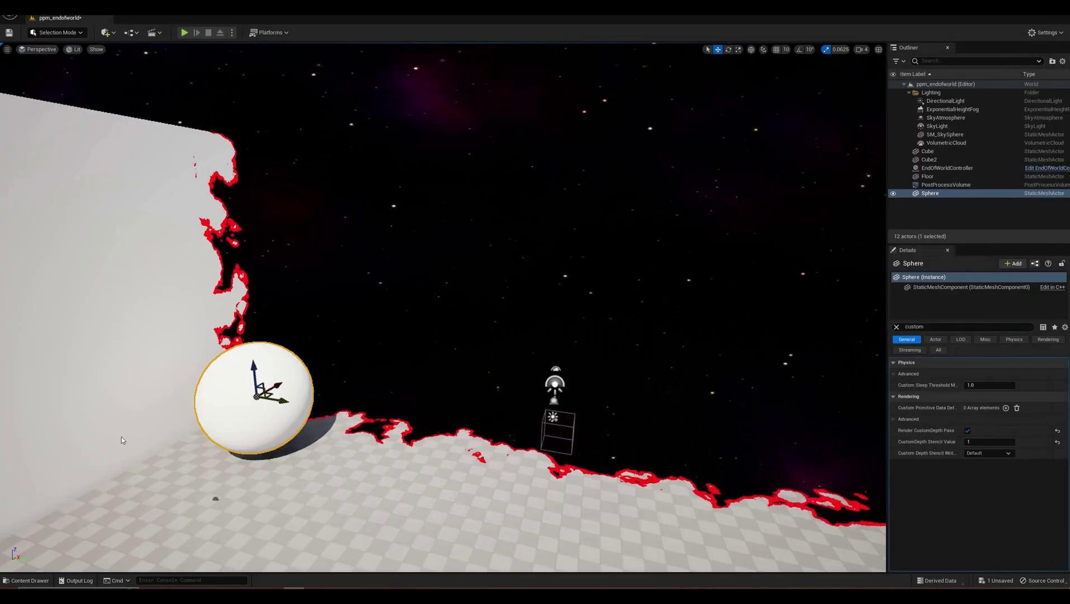
key(ctrl+space)
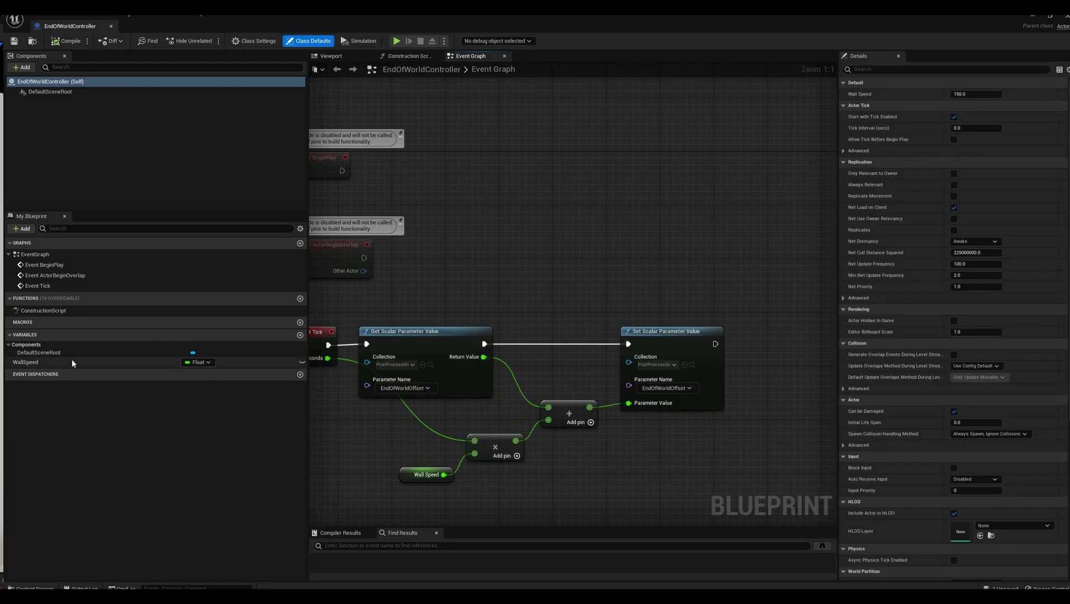
click(196, 362)
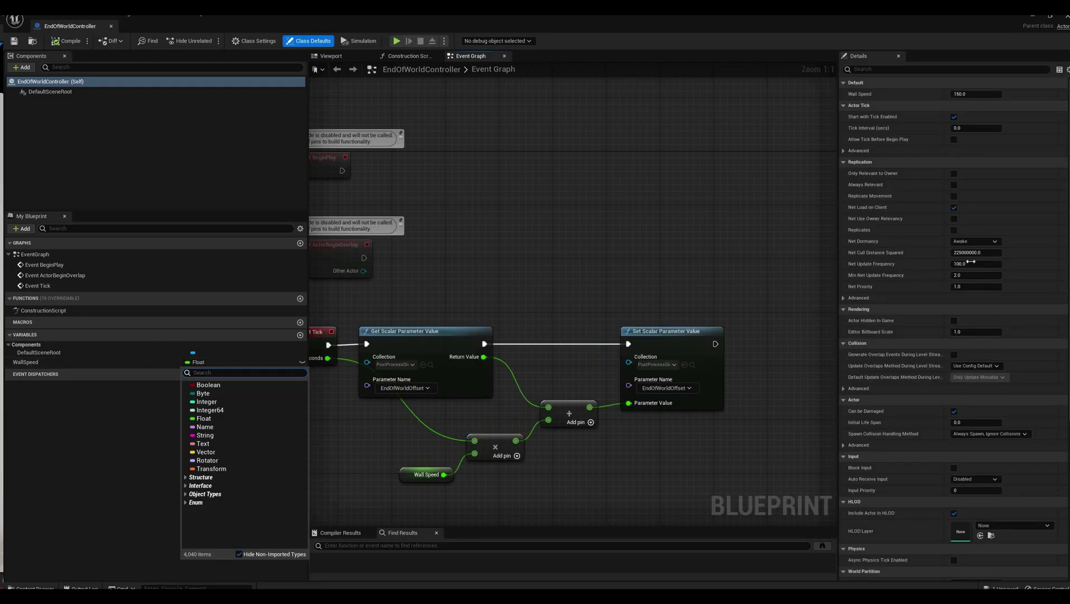
click(997, 267)
click(996, 267)
key(Left)
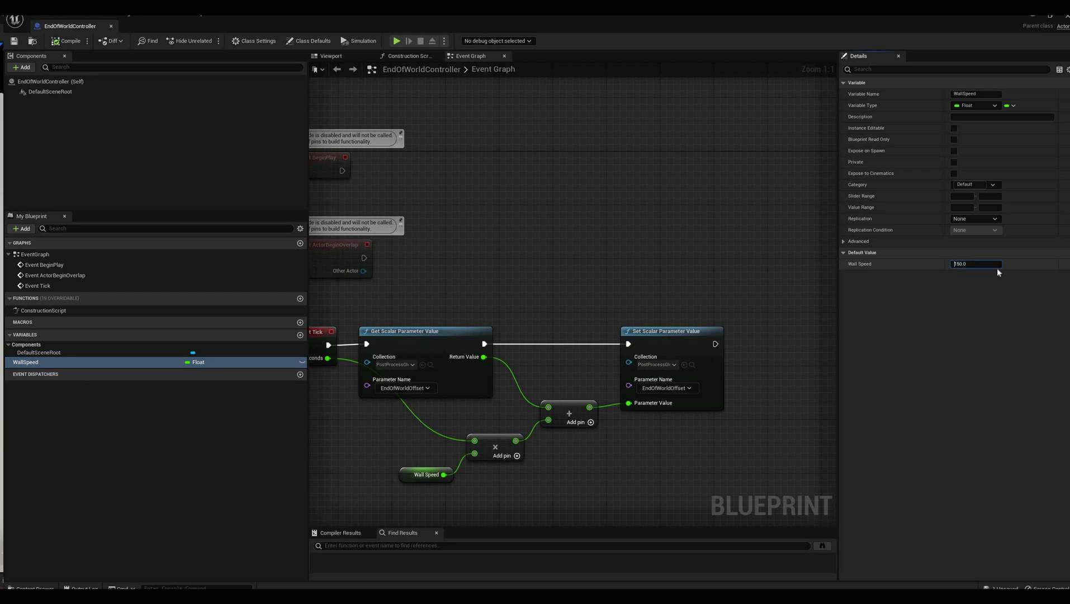
text(-20)
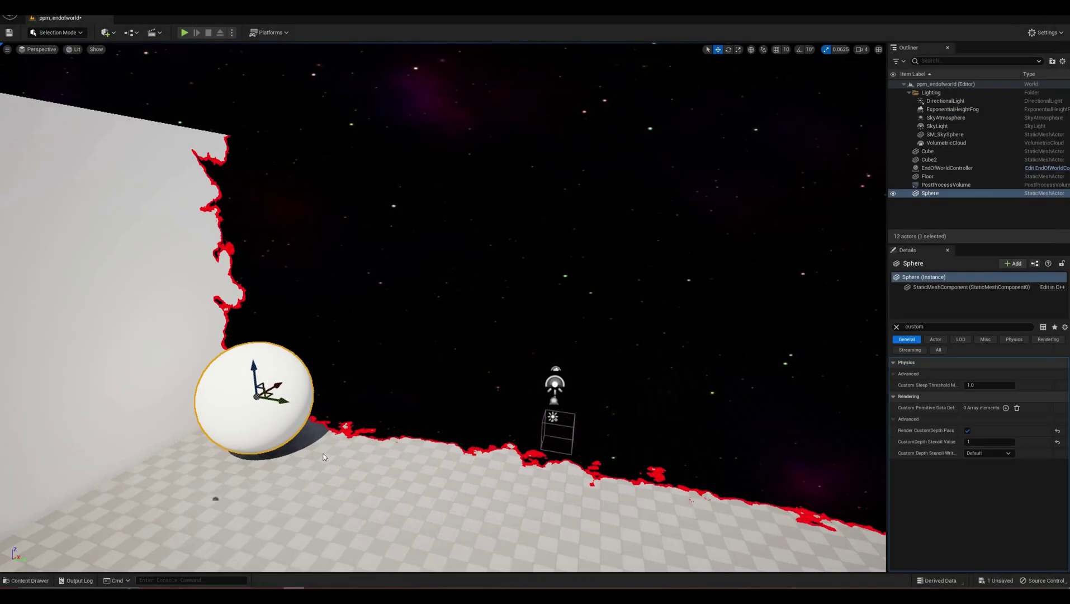
Step: Play the level in the editor and take control of the view to examine the sphere against the moving edge
key(alt+p)
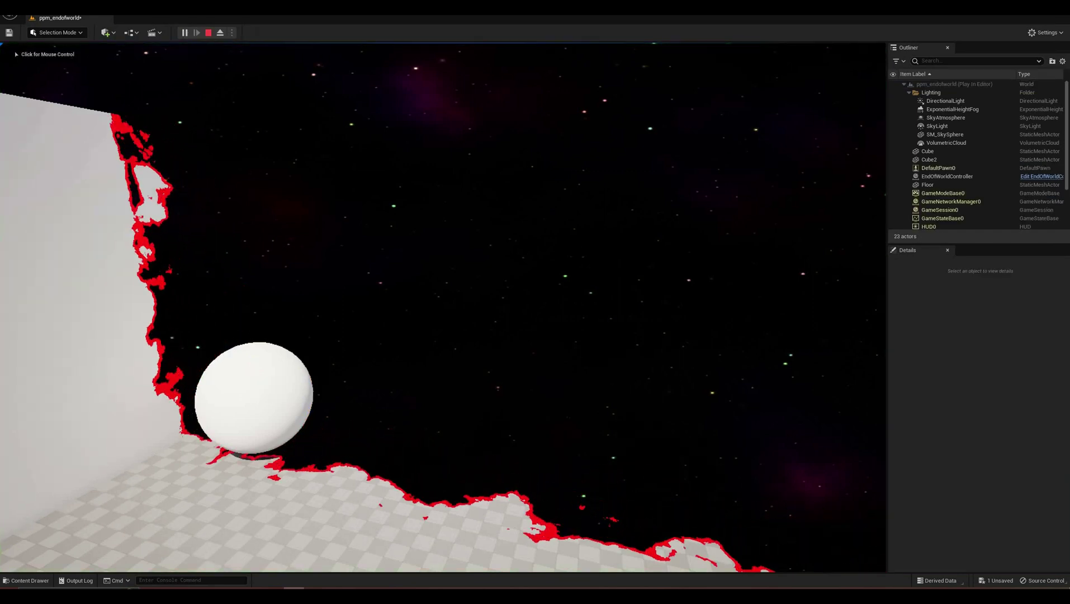
click(442, 307)
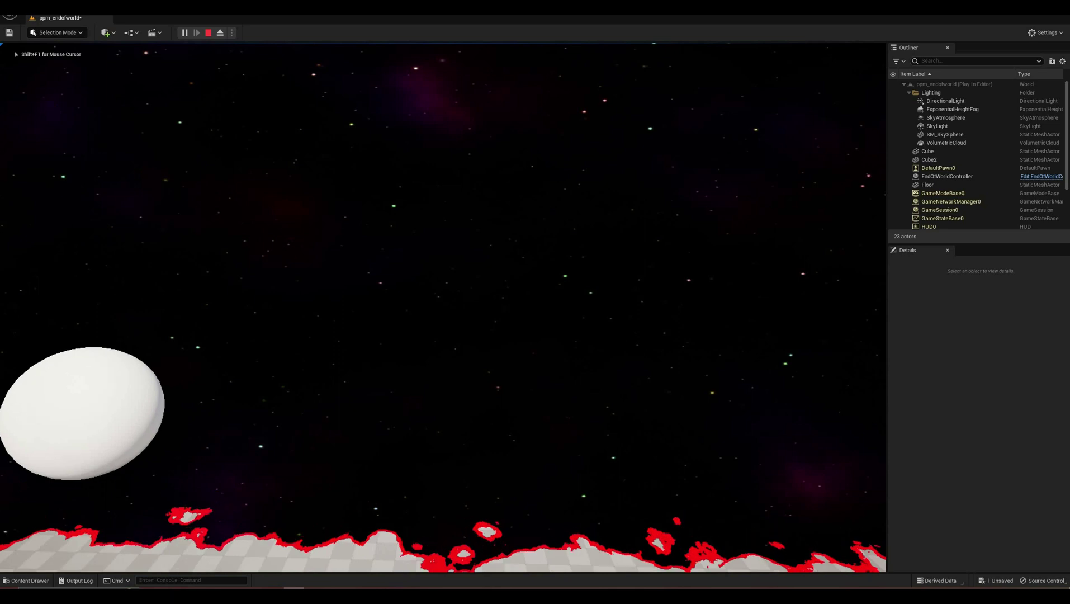